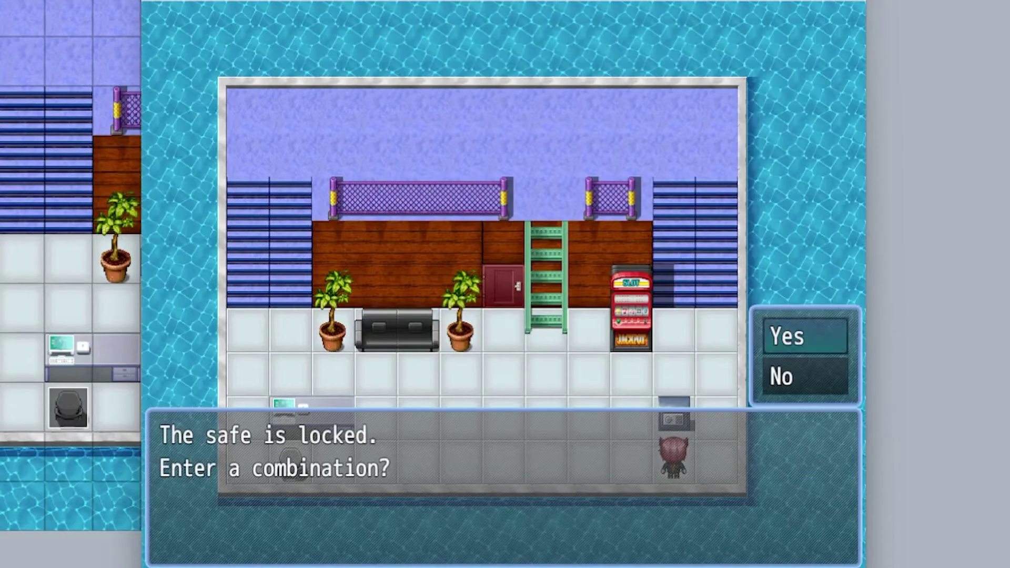
{"action": "key", "text": "Return"}
- Walk the hero to the safe, choose Yes, and dial in the 4-digit combination
{"action": "key", "text": "Up"}
{"action": "key", "text": "Up"}
{"action": "key", "text": "Right"}
{"action": "key", "text": "Up"}
{"action": "key", "text": "Up"}
{"action": "key", "text": "Right"}
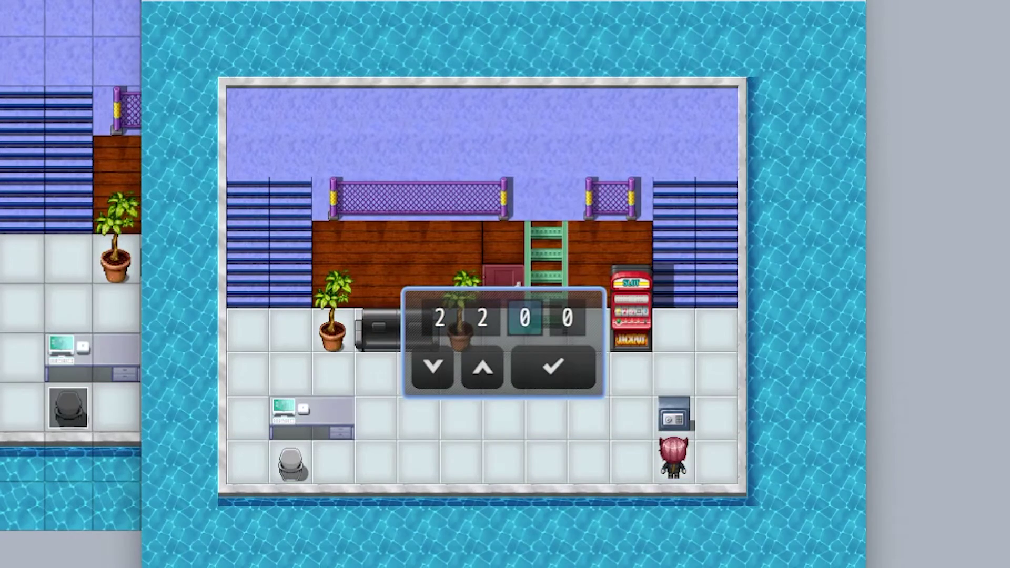
{"action": "key", "text": "Up"}
{"action": "key", "text": "Up"}
{"action": "key", "text": "Up"}
{"action": "key", "text": "Right"}
{"action": "key", "text": "Up"}
{"action": "key", "text": "Up"}
{"action": "key", "text": "Left"}
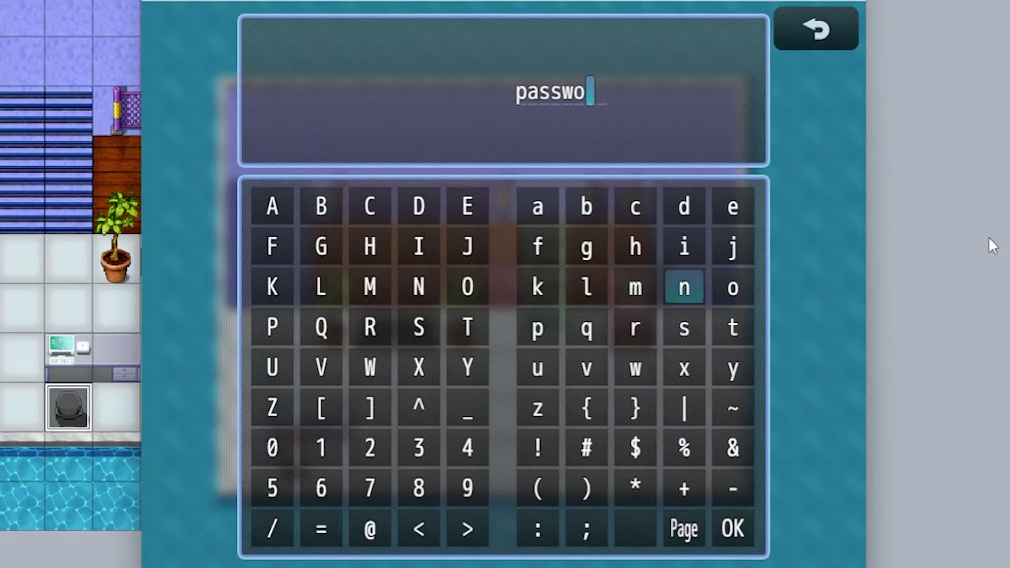
{"action": "key", "text": "Left"}
{"action": "key", "text": "Left"}
{"action": "key", "text": "Down"}
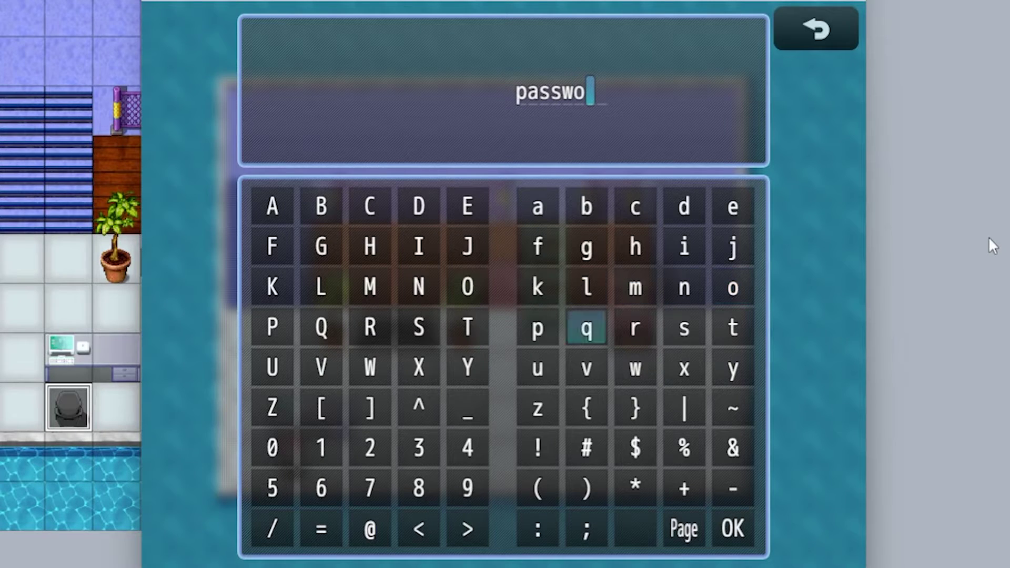
- Type the computer's password on the letter keyboard, removing an extra r, and confirm it
{"action": "key", "text": "Right"}
{"action": "key", "text": "Up"}
{"action": "key", "text": "Down"}
{"action": "key", "text": "Return"}
{"action": "key", "text": "Return"}
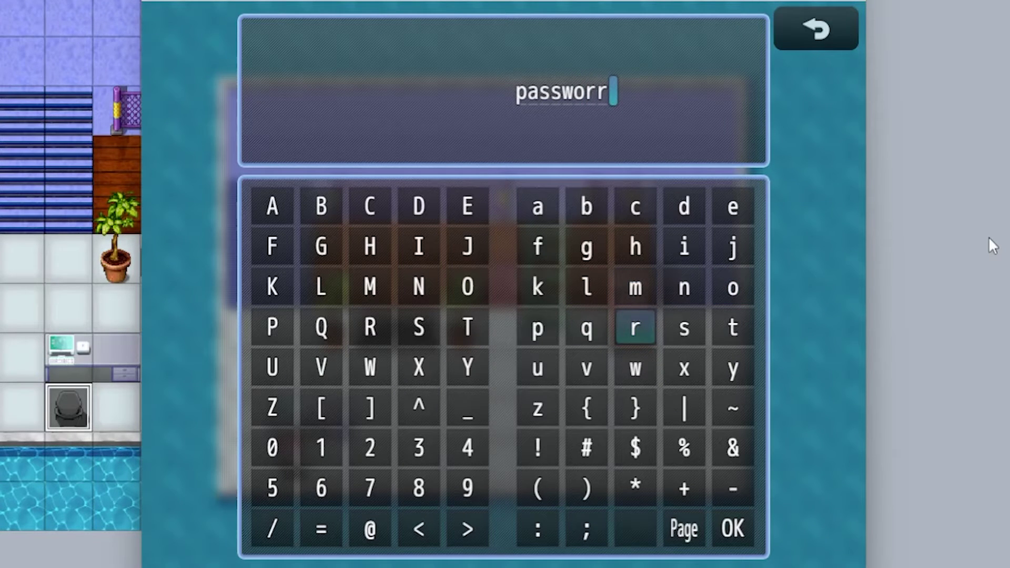
{"action": "key", "text": "Escape"}
{"action": "key", "text": "Up"}
{"action": "key", "text": "Up"}
{"action": "key", "text": "Right"}
{"action": "key", "text": "Return"}
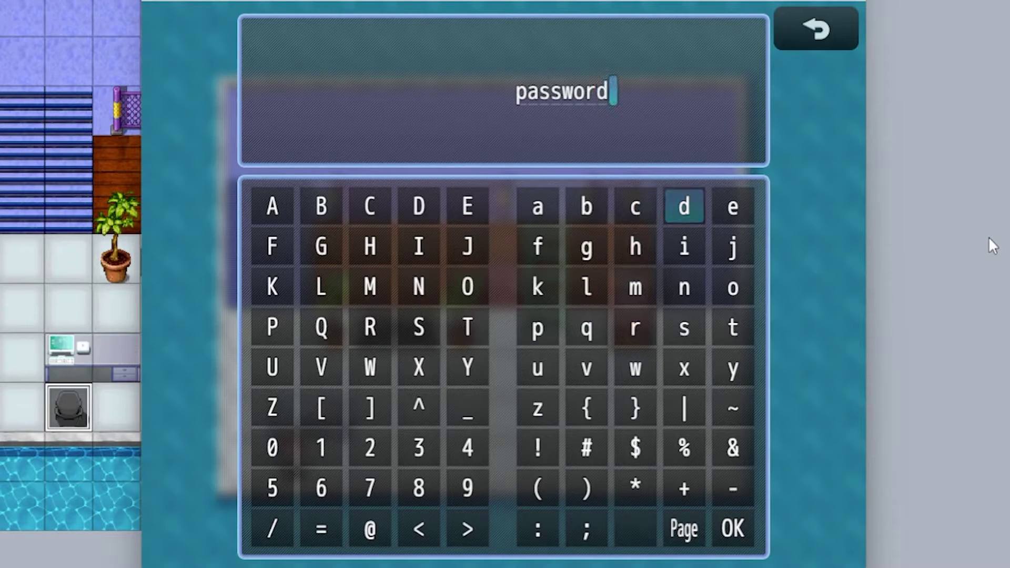
{"action": "key", "text": "Up"}
{"action": "key", "text": "Right"}
{"action": "key", "text": "Return"}
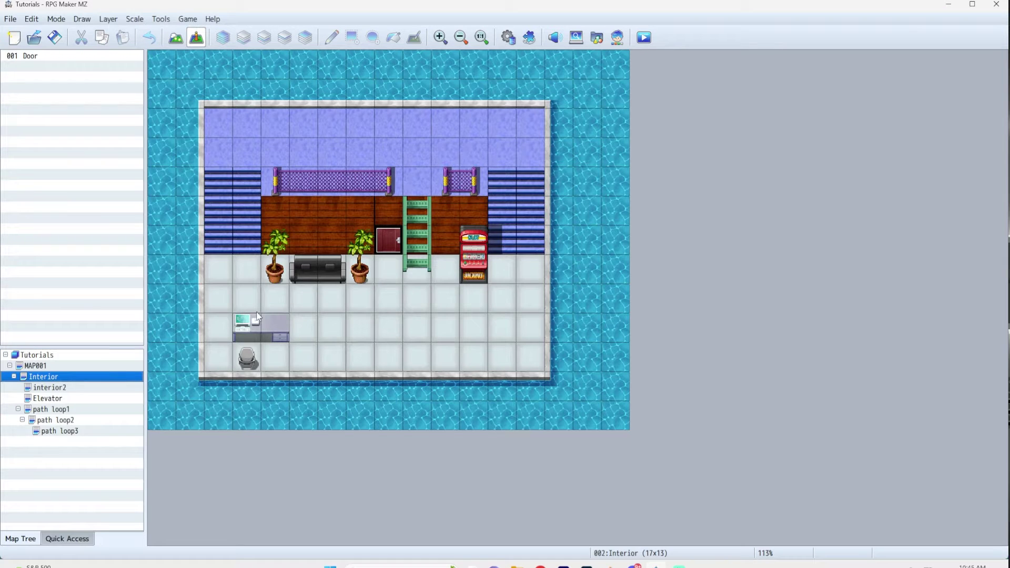
- Create event 002 'password' on tile 3,10 with an If: Player is facing Up branch
{"action": "double_click", "coordinate": [253, 356]}
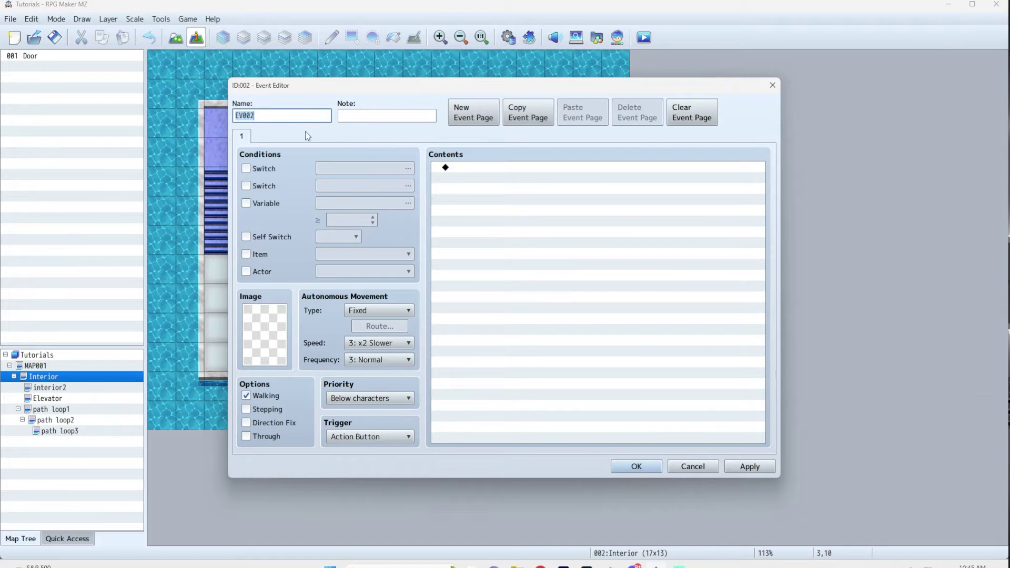
{"action": "type", "text": "password"}
{"action": "double_click", "coordinate": [506, 167]}
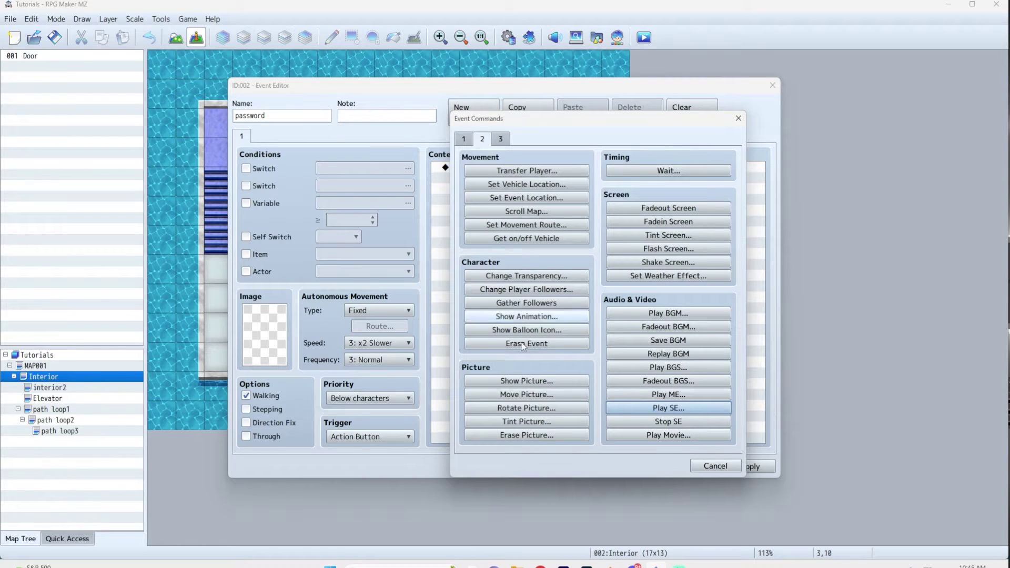
{"action": "left_click", "coordinate": [464, 138]}
{"action": "left_click", "coordinate": [529, 341]}
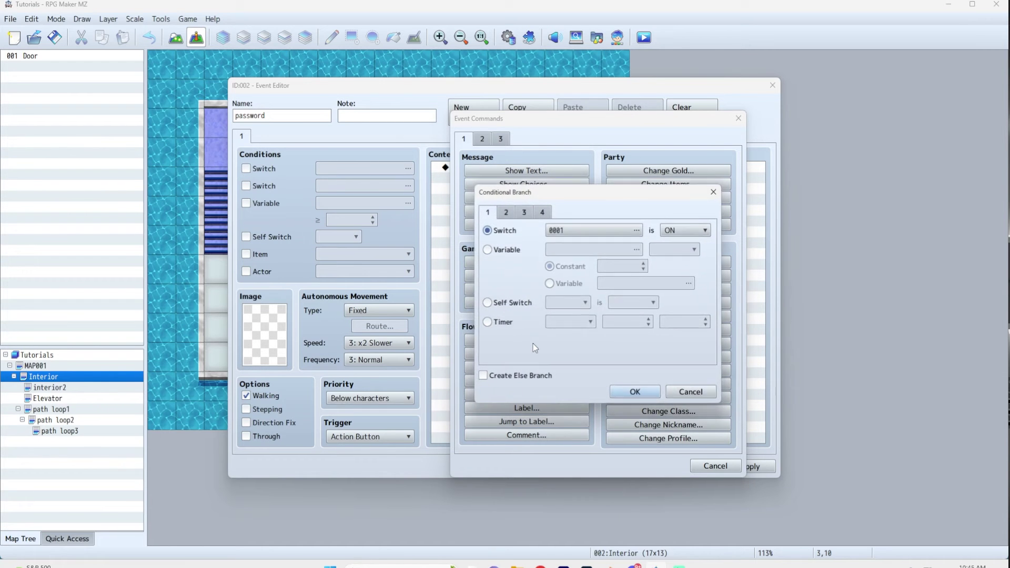
{"action": "left_click", "coordinate": [523, 213]}
{"action": "left_click", "coordinate": [509, 286]}
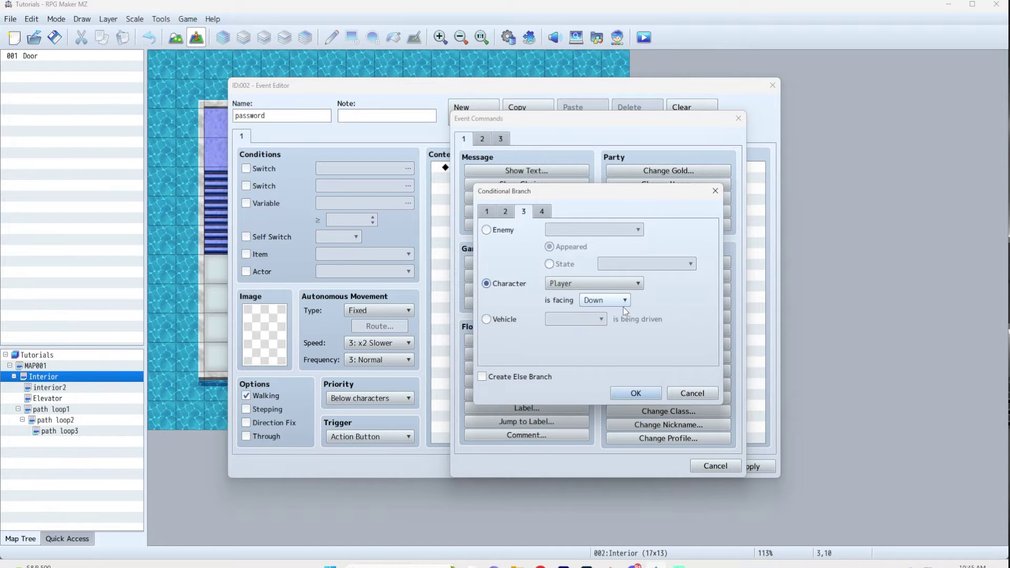
{"action": "left_click", "coordinate": [605, 300]}
{"action": "left_click", "coordinate": [602, 350]}
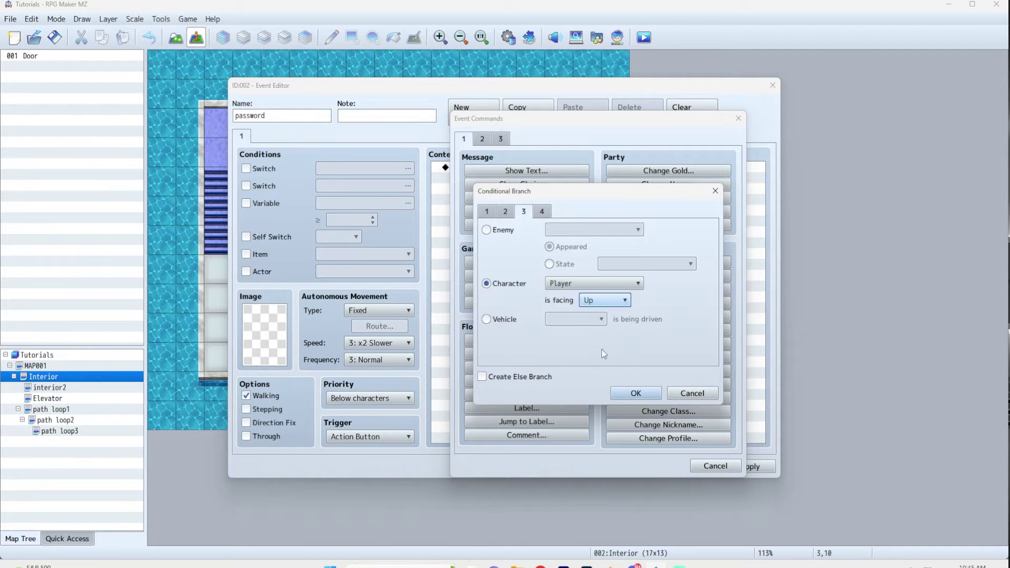
{"action": "left_click", "coordinate": [639, 394]}
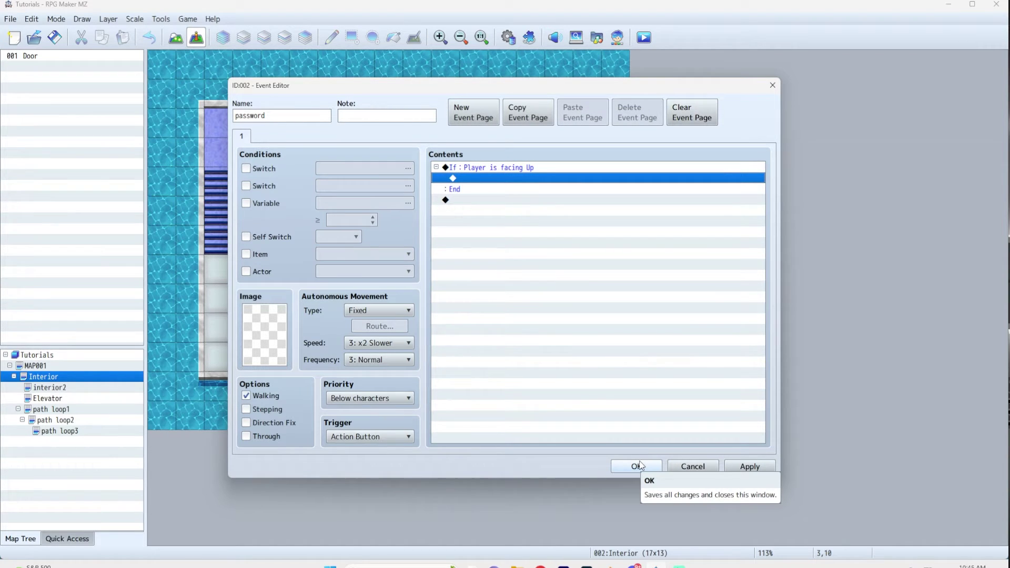
{"action": "left_click", "coordinate": [639, 467]}
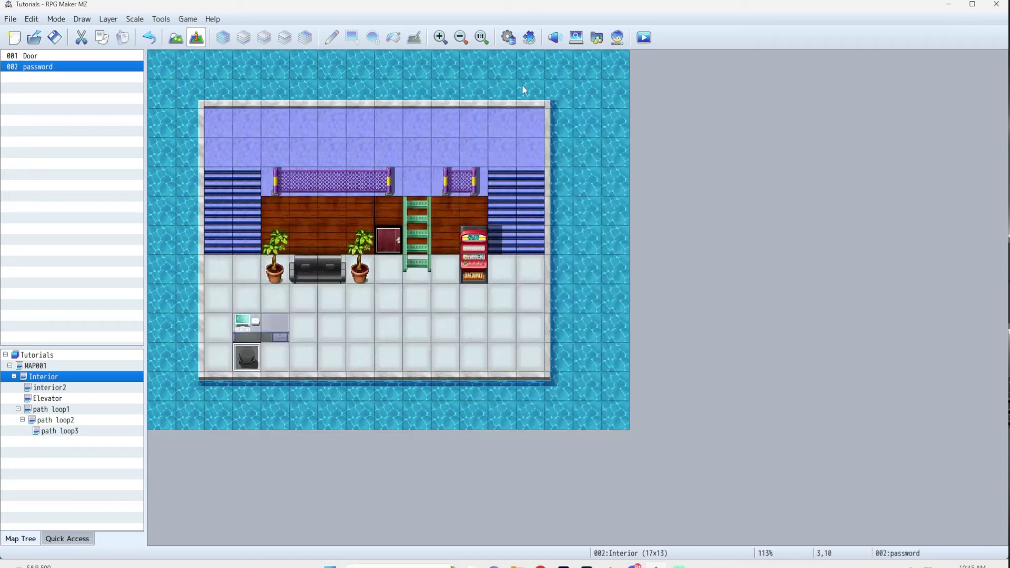
- Raise the Database's maximum actors to 2, creating an empty actor 0002
{"action": "left_click", "coordinate": [510, 41]}
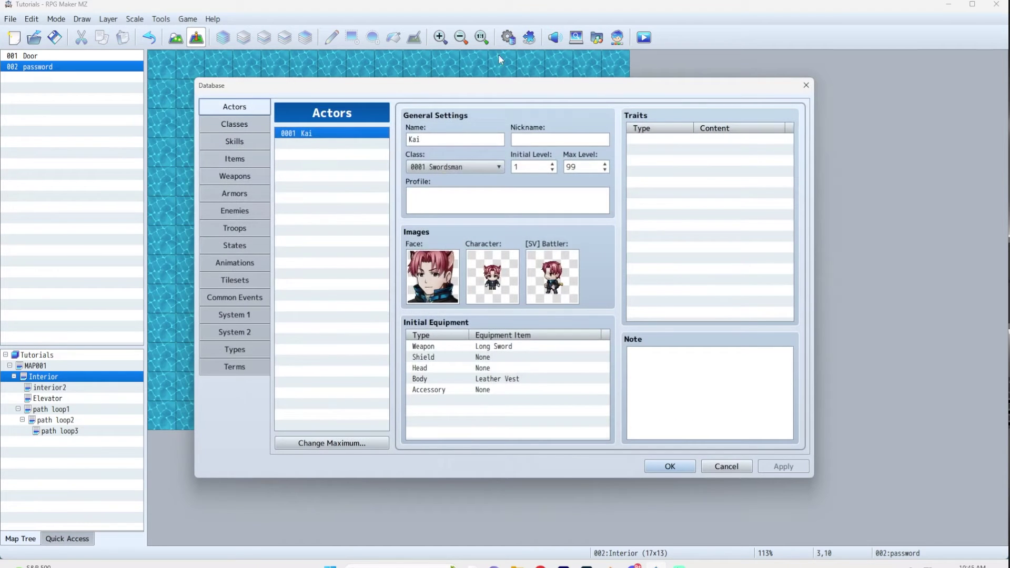
{"action": "left_click", "coordinate": [345, 443]}
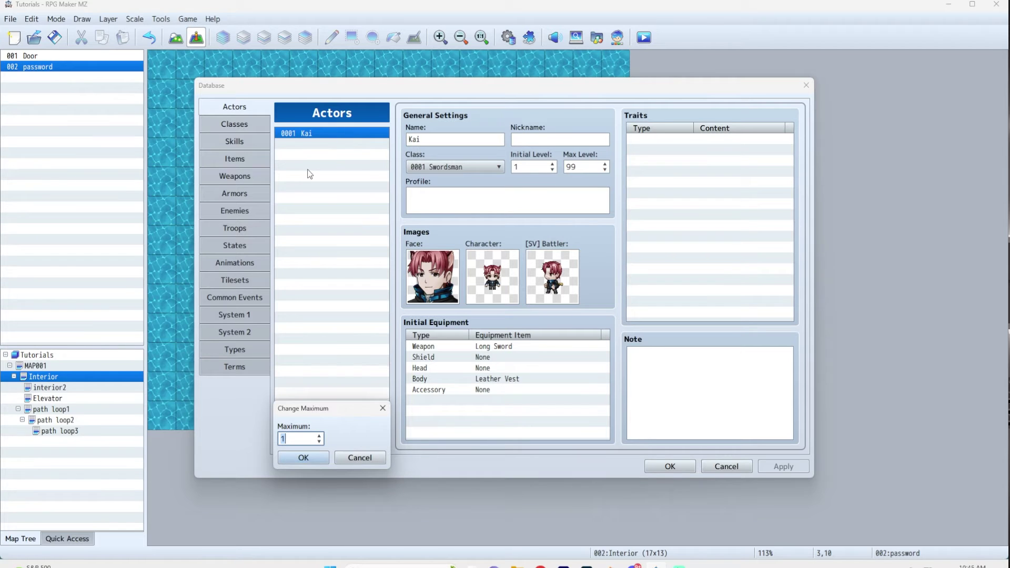
{"action": "key", "text": "Return"}
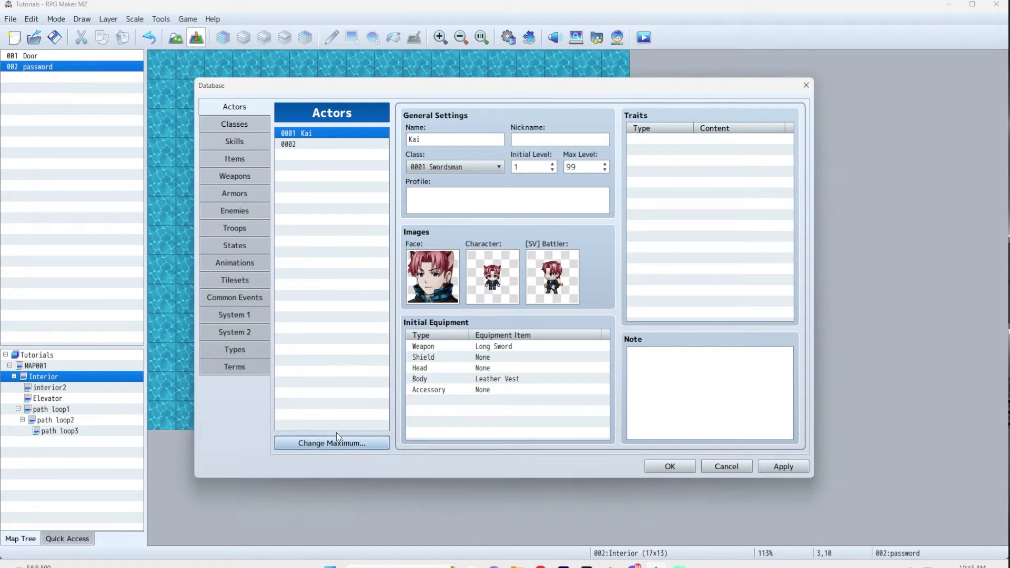
{"action": "left_click", "coordinate": [337, 145]}
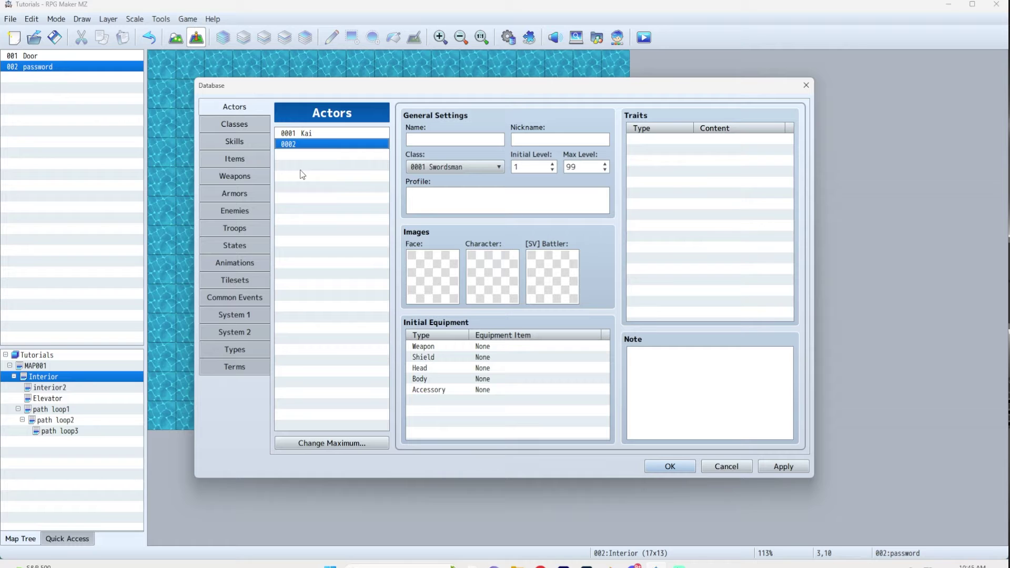
{"action": "left_click", "coordinate": [671, 468]}
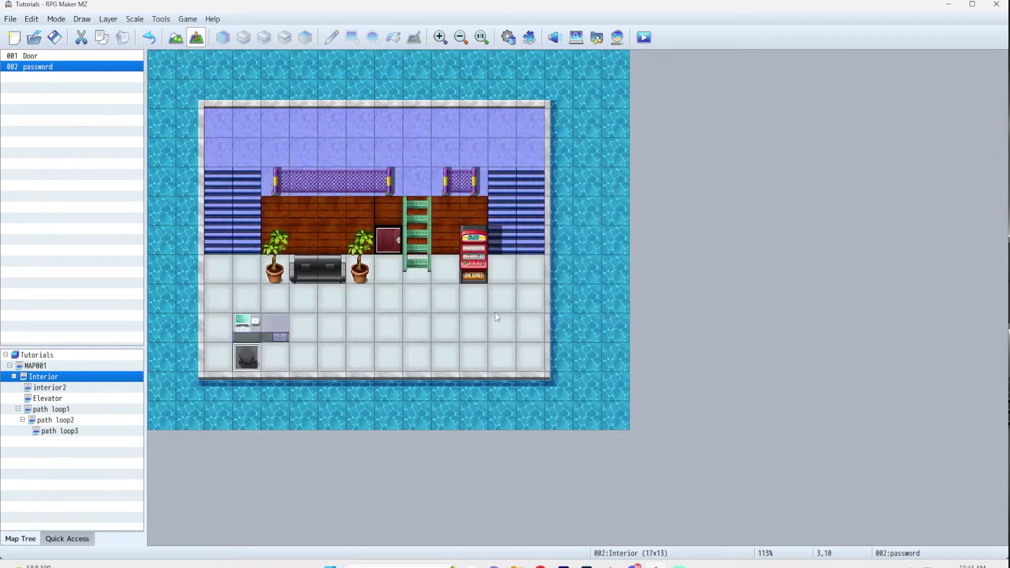
- Inside the facing-up branch, show the text 'This computer is locked. Enter a password?'
{"action": "double_click", "coordinate": [246, 362]}
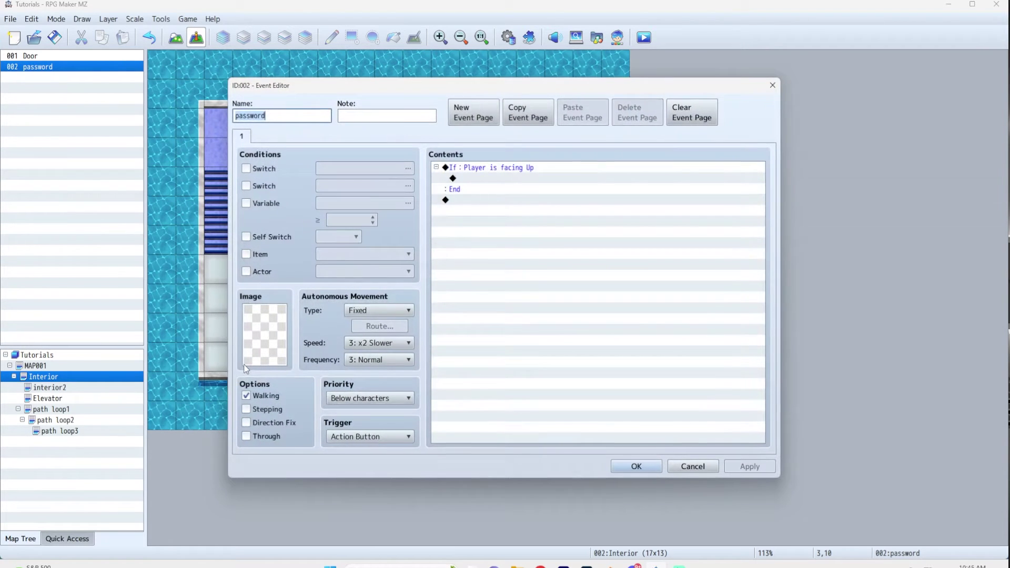
{"action": "double_click", "coordinate": [490, 179]}
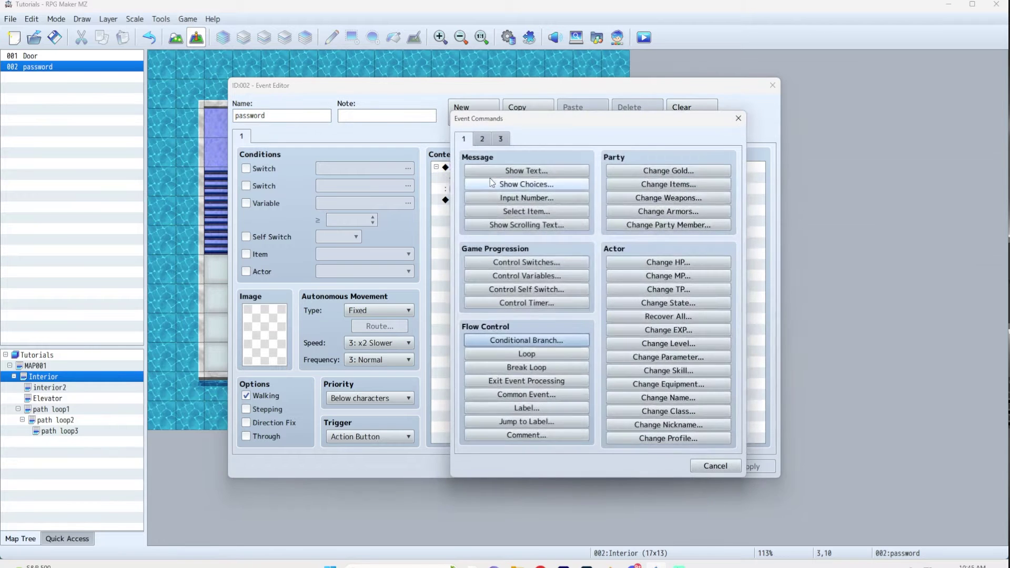
{"action": "left_click", "coordinate": [531, 174]}
{"action": "type", "text": "This computer is locked. Enter a password?"}
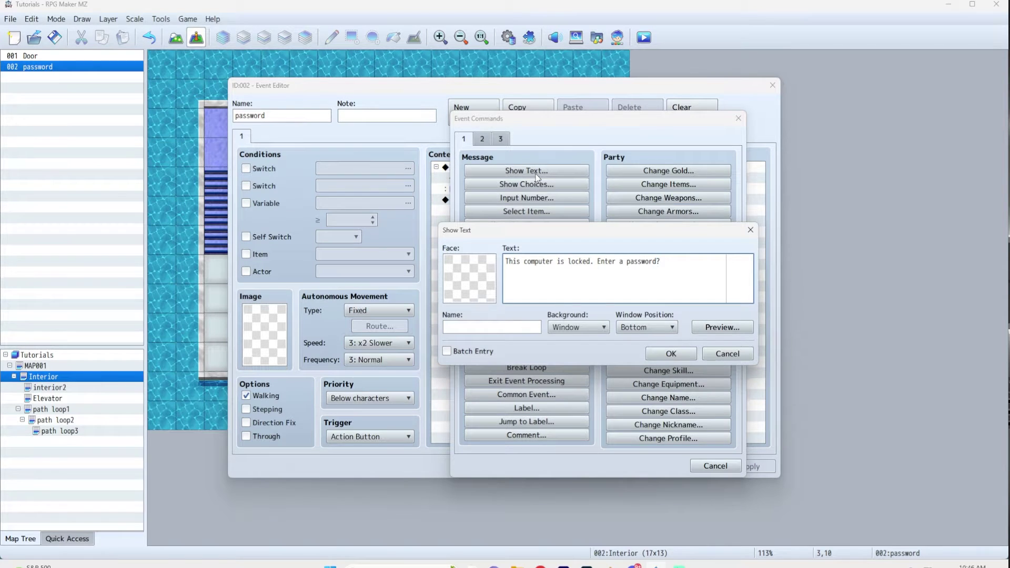
{"action": "left_click", "coordinate": [671, 353]}
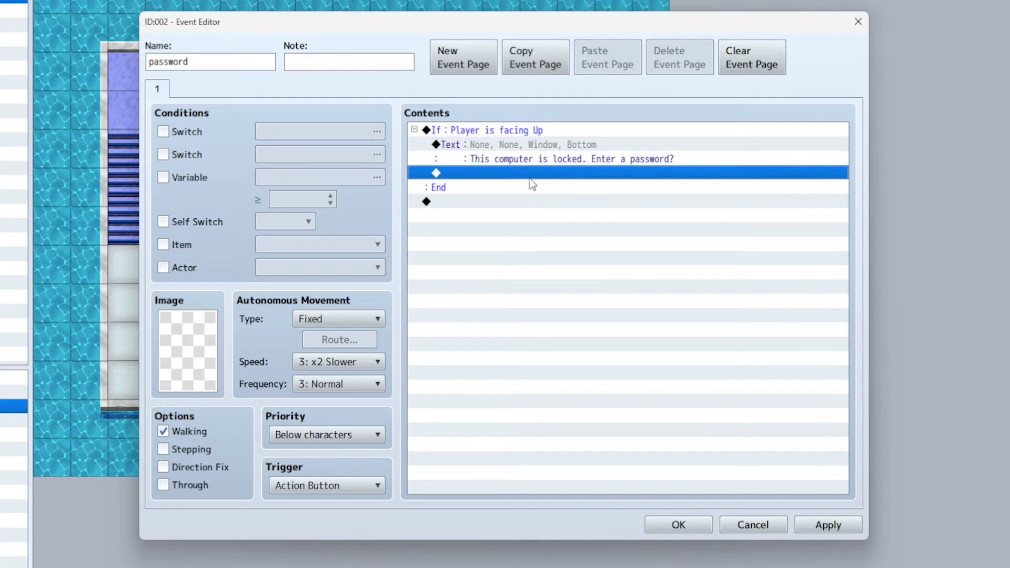
- Follow the message with Show Choices offering Yes and No
{"action": "double_click", "coordinate": [519, 198]}
{"action": "left_click", "coordinate": [530, 188]}
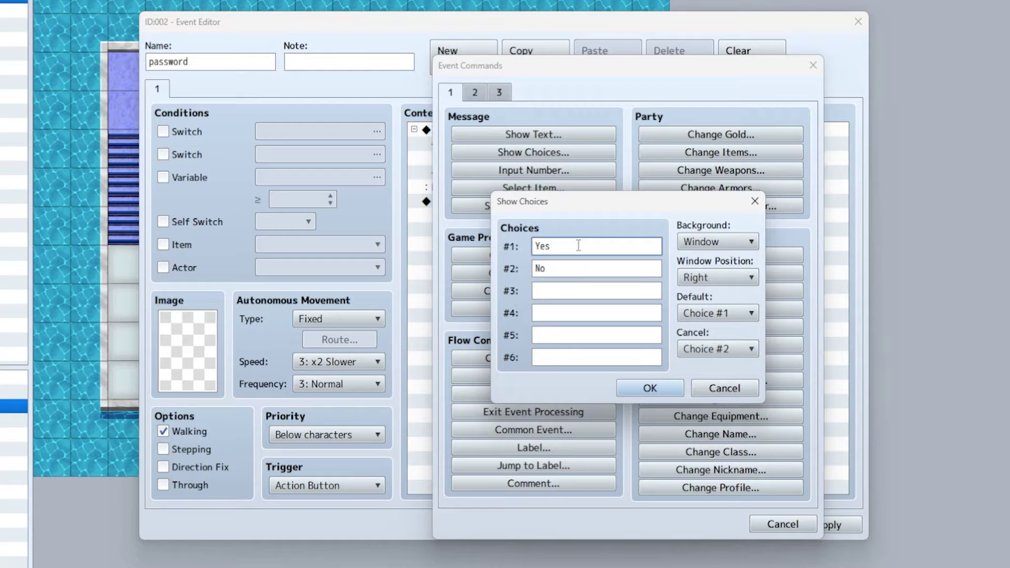
{"action": "left_click", "coordinate": [658, 394]}
{"action": "left_click", "coordinate": [461, 231]}
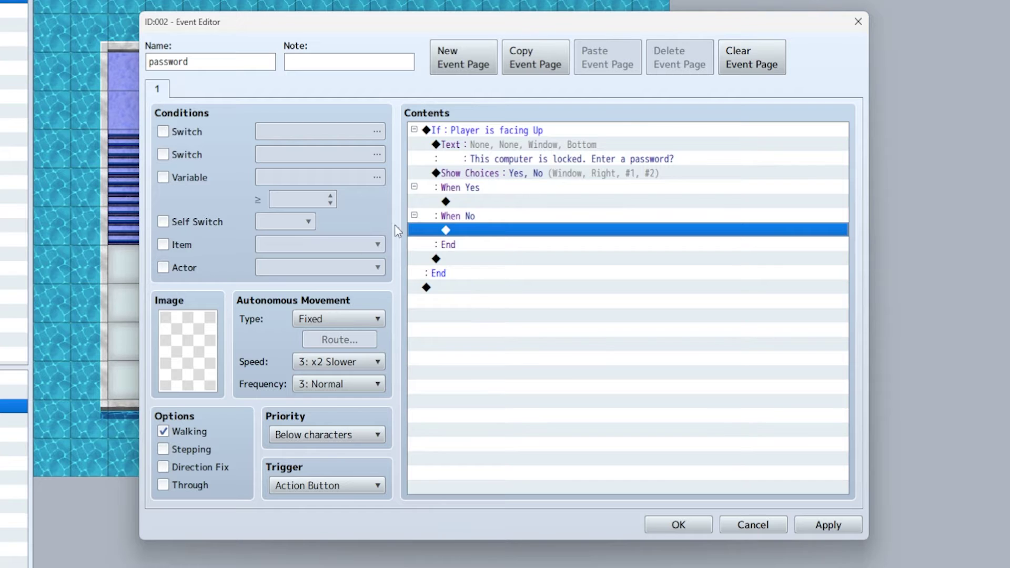
- Add Name Input Processing for actor 0002 with a maximum of 8 characters under When Yes
{"action": "double_click", "coordinate": [484, 204]}
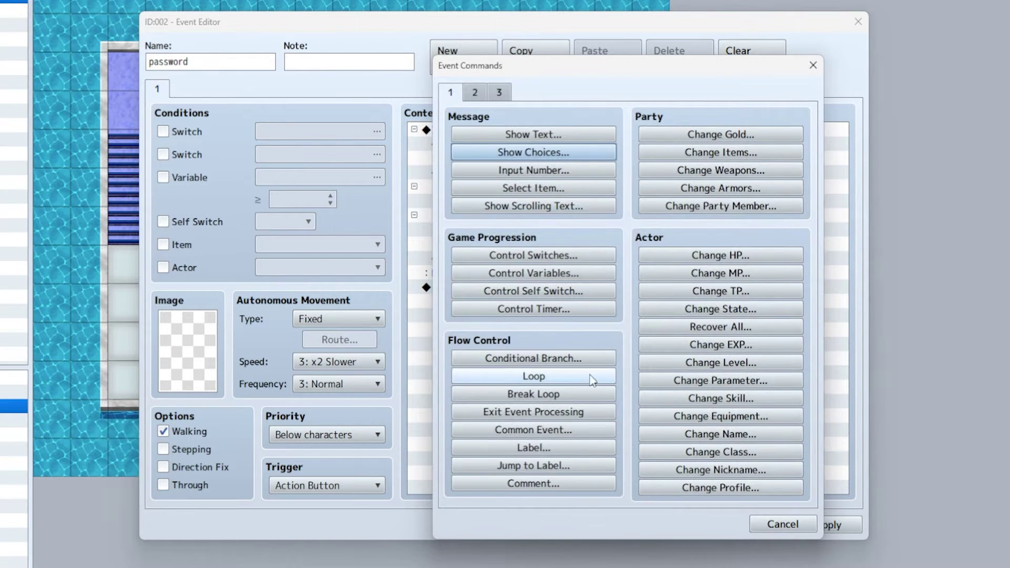
{"action": "left_click", "coordinate": [476, 93]}
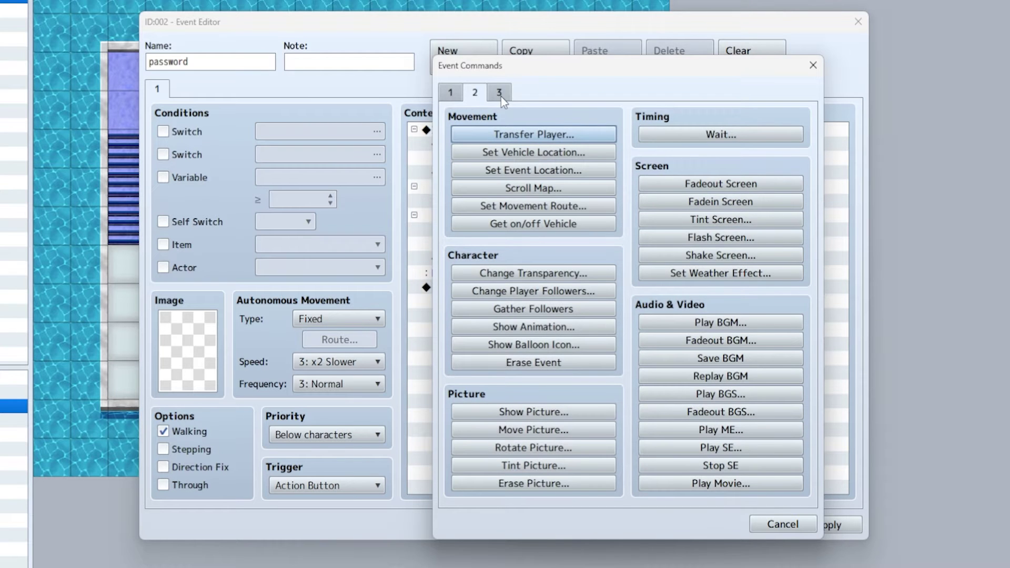
{"action": "left_click", "coordinate": [500, 94]}
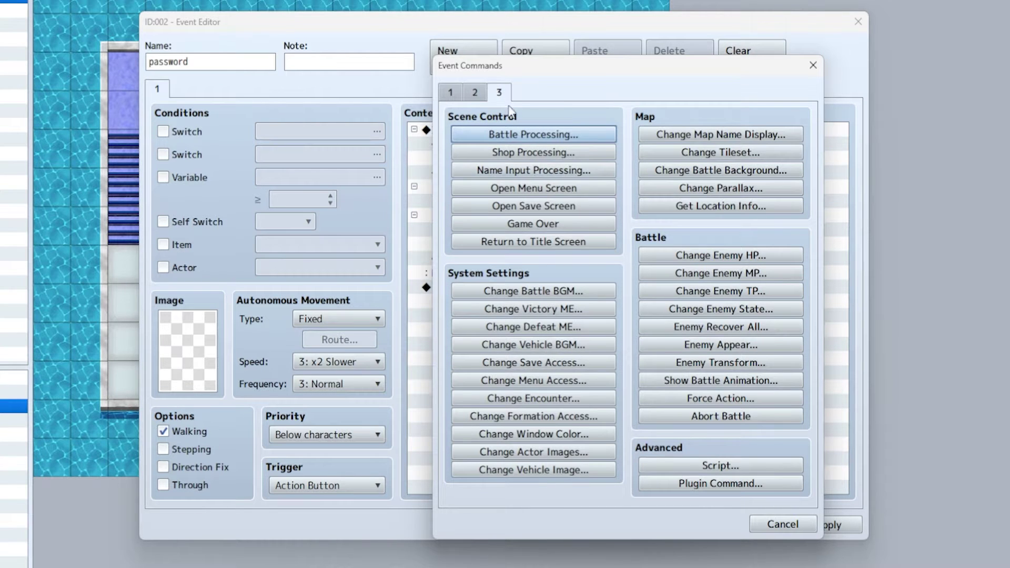
{"action": "left_click", "coordinate": [529, 179]}
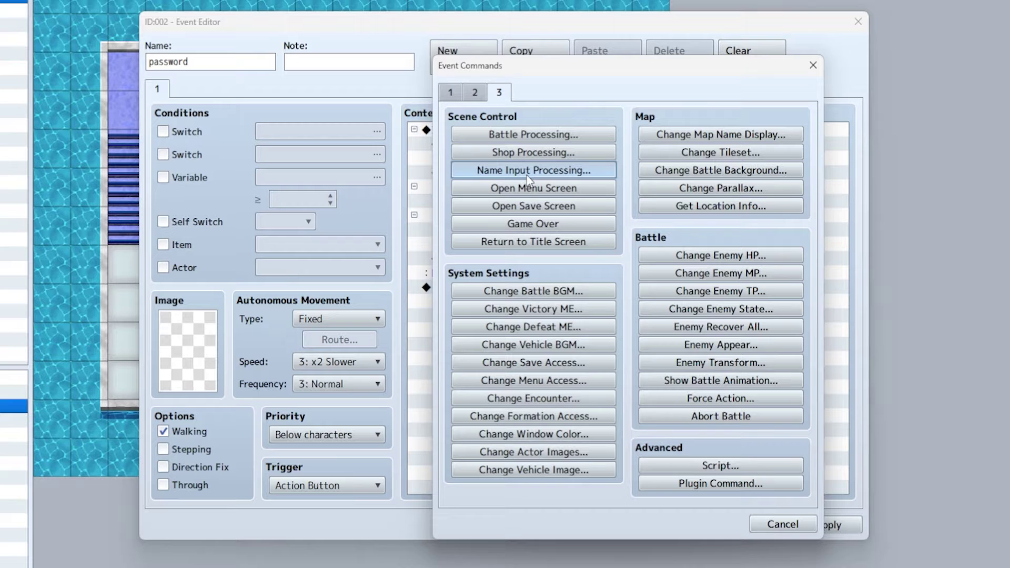
{"action": "left_click", "coordinate": [623, 288]}
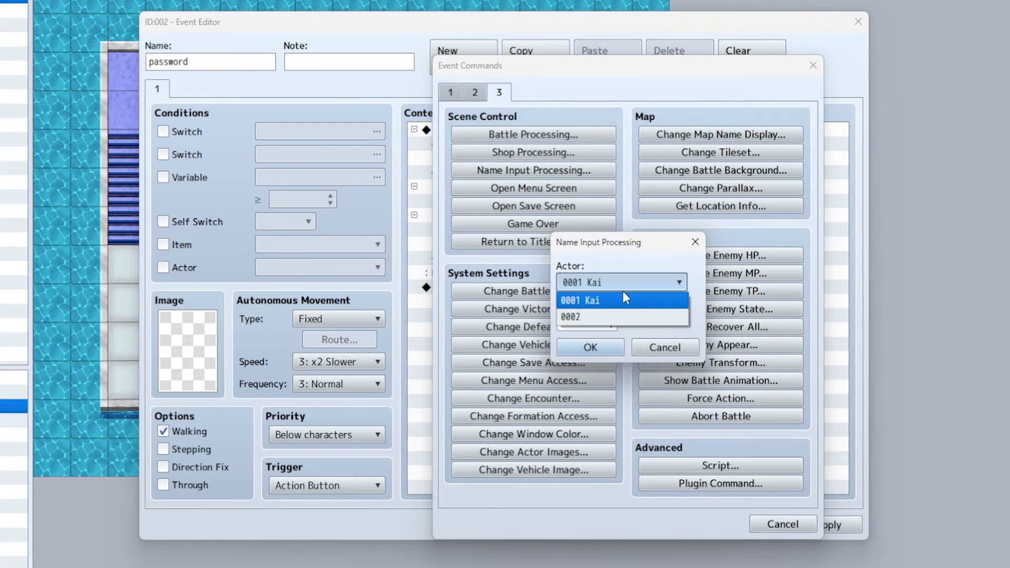
{"action": "left_click", "coordinate": [583, 318]}
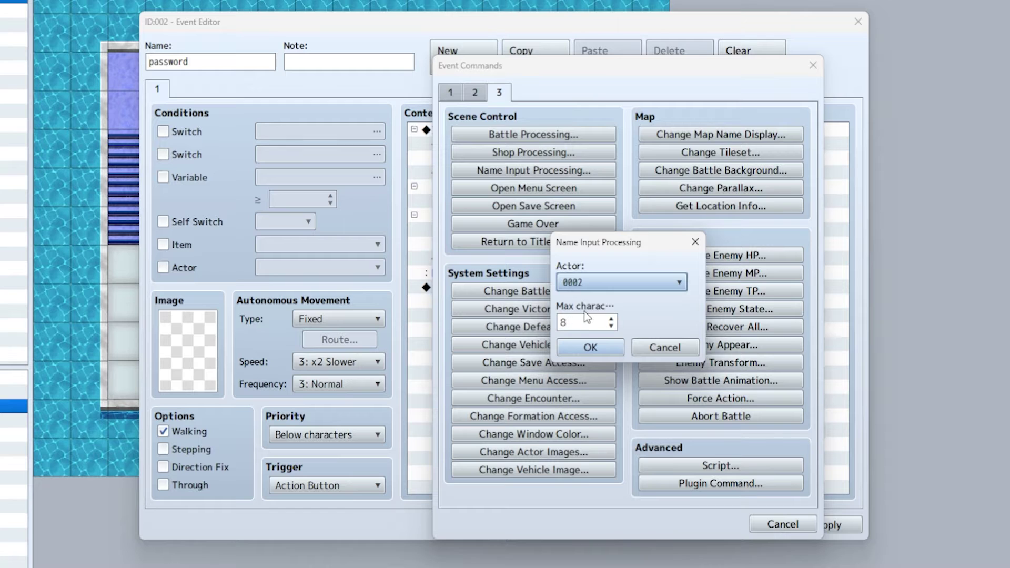
{"action": "double_click", "coordinate": [583, 327]}
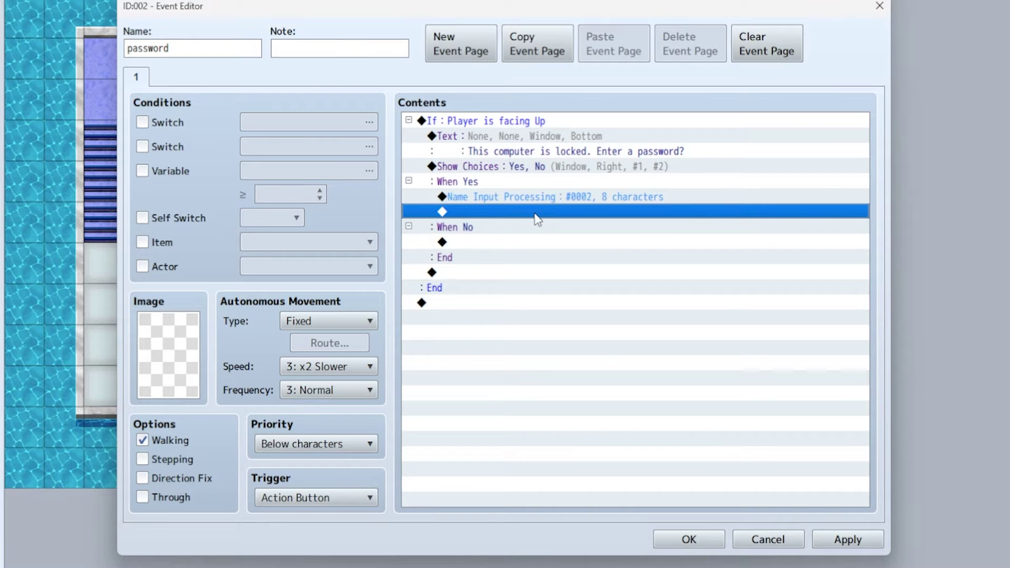
- Add a conditional branch testing whether actor 0002's name is 'password', with an Else branch
{"action": "double_click", "coordinate": [517, 213]}
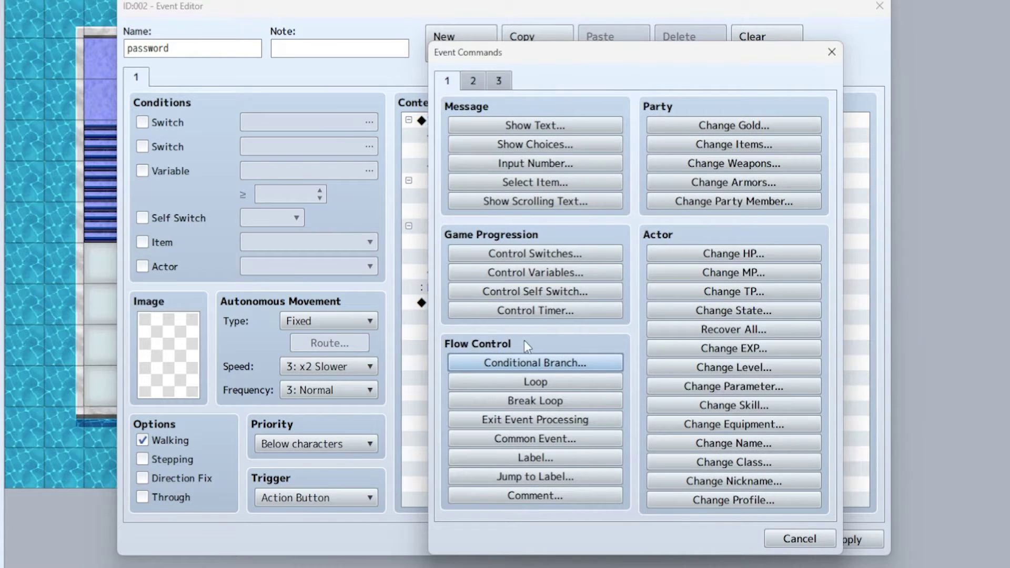
{"action": "left_click", "coordinate": [534, 363]}
{"action": "left_click", "coordinate": [505, 184]}
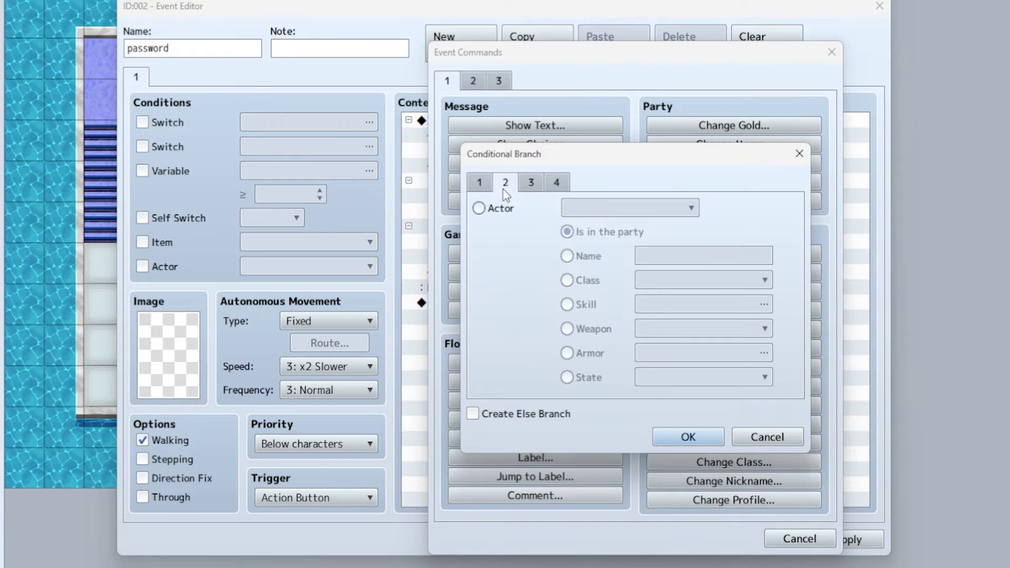
{"action": "left_click", "coordinate": [479, 208]}
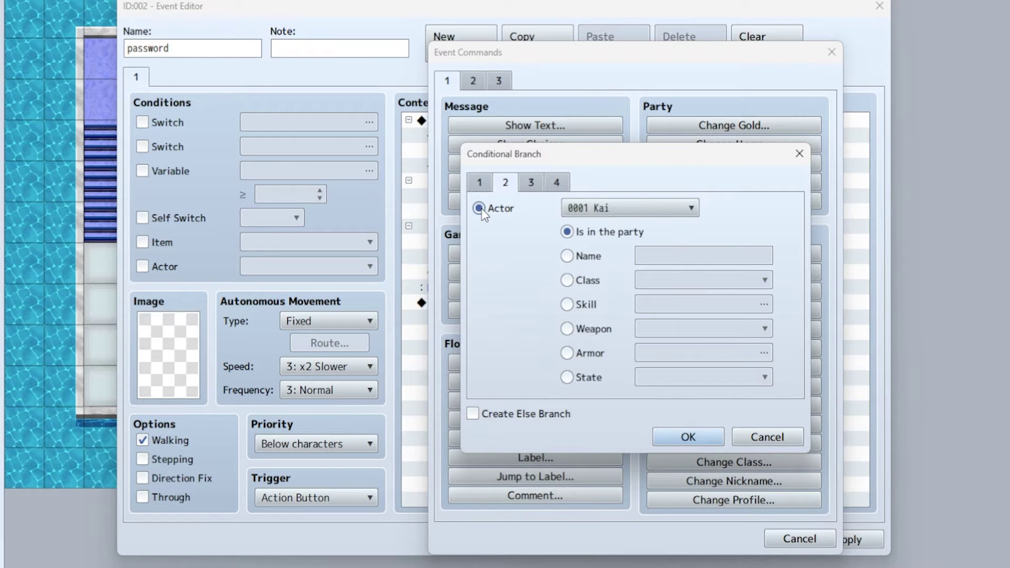
{"action": "left_click", "coordinate": [609, 208]}
{"action": "left_click", "coordinate": [603, 245]}
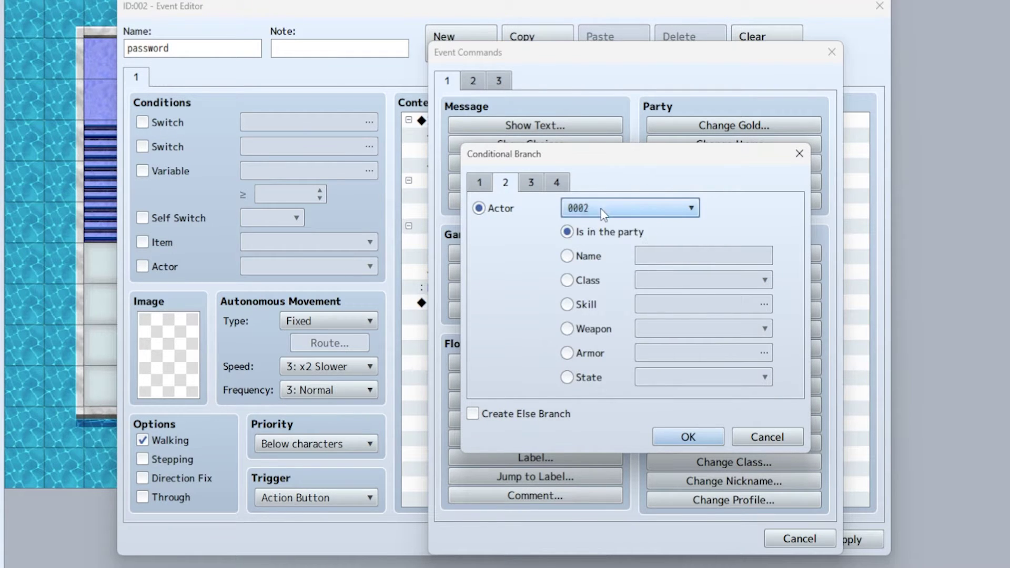
{"action": "left_click", "coordinate": [569, 258]}
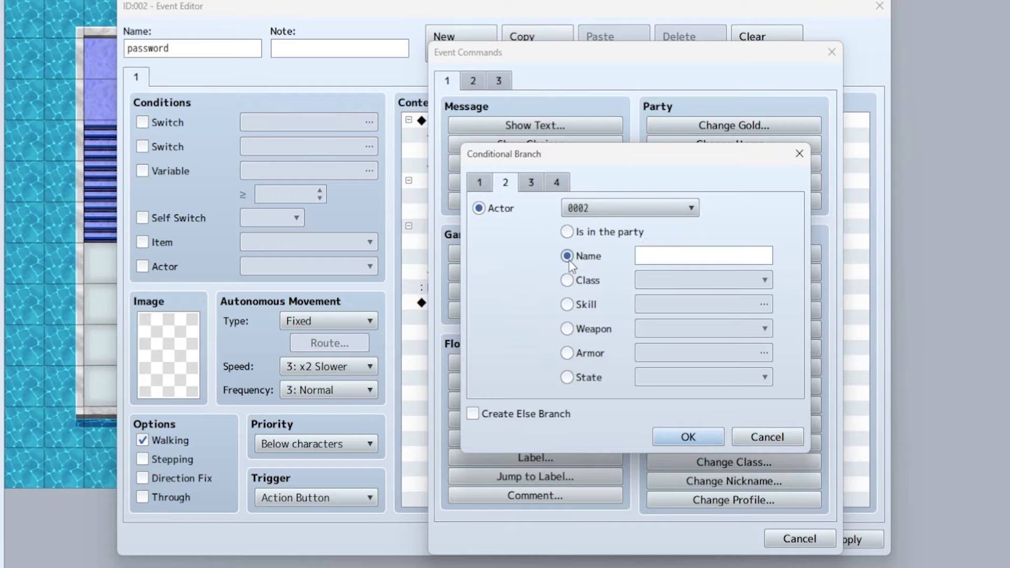
{"action": "left_click", "coordinate": [656, 254]}
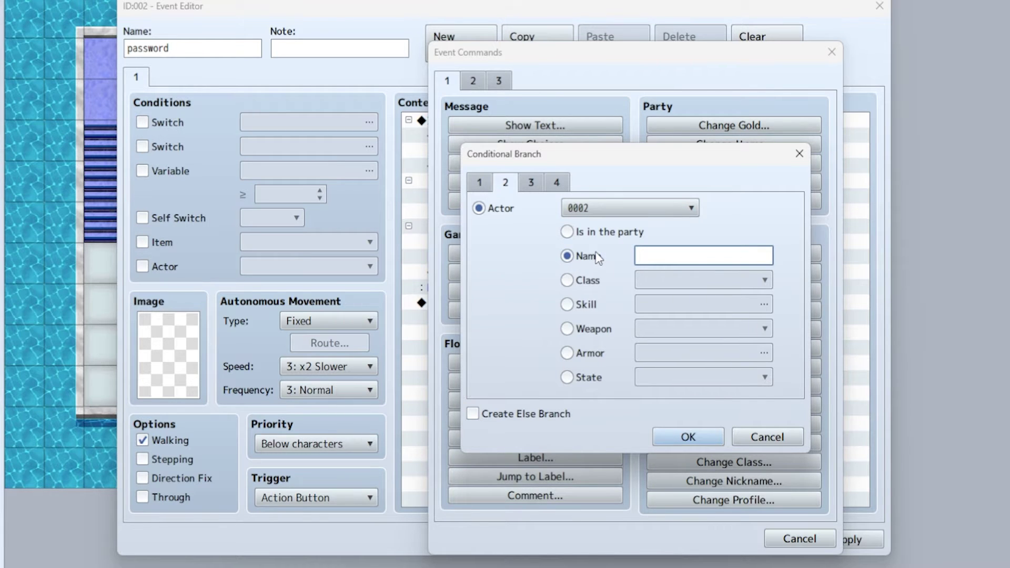
{"action": "type", "text": "password"}
{"action": "left_click", "coordinate": [659, 438]}
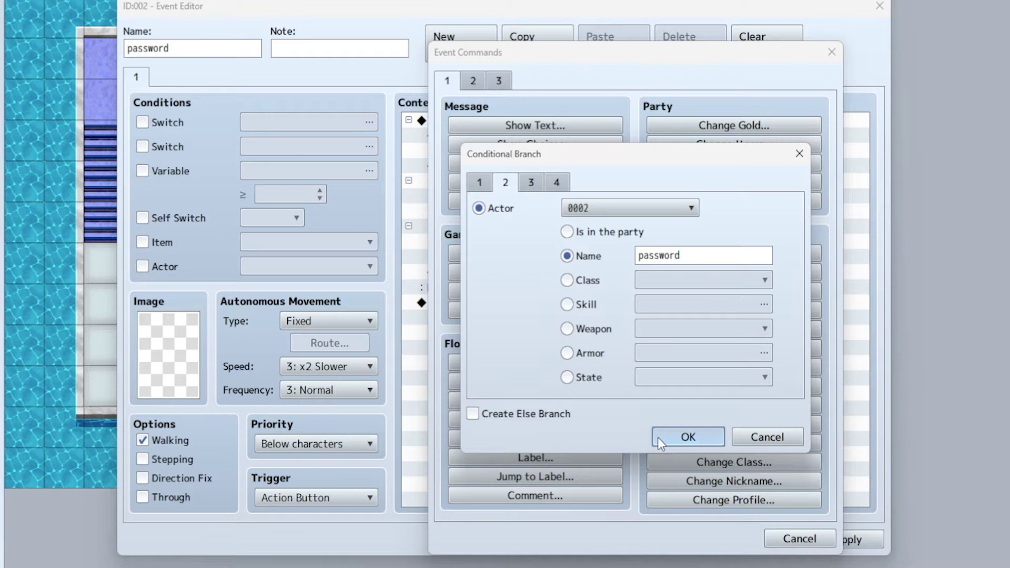
{"action": "left_click", "coordinate": [474, 414]}
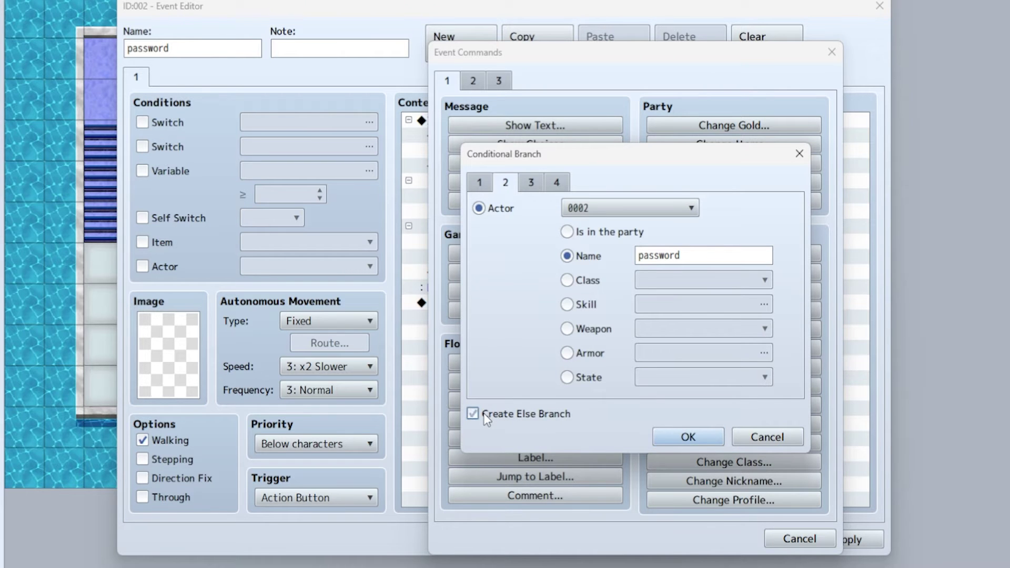
{"action": "left_click", "coordinate": [704, 437]}
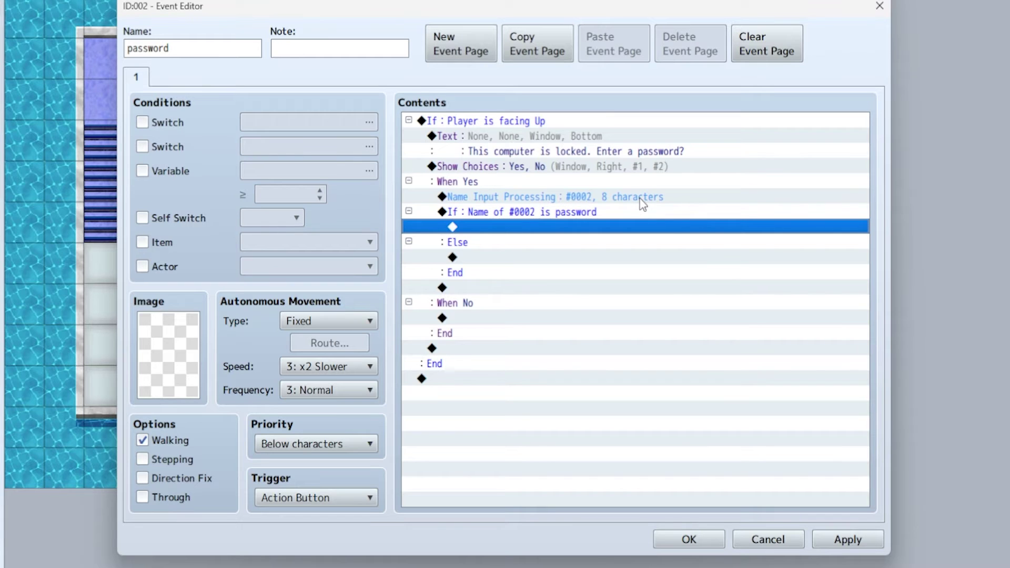
- Show 'the computer is unlocked!' inside the correct-password branch
{"action": "double_click", "coordinate": [524, 227]}
{"action": "left_click", "coordinate": [532, 126]}
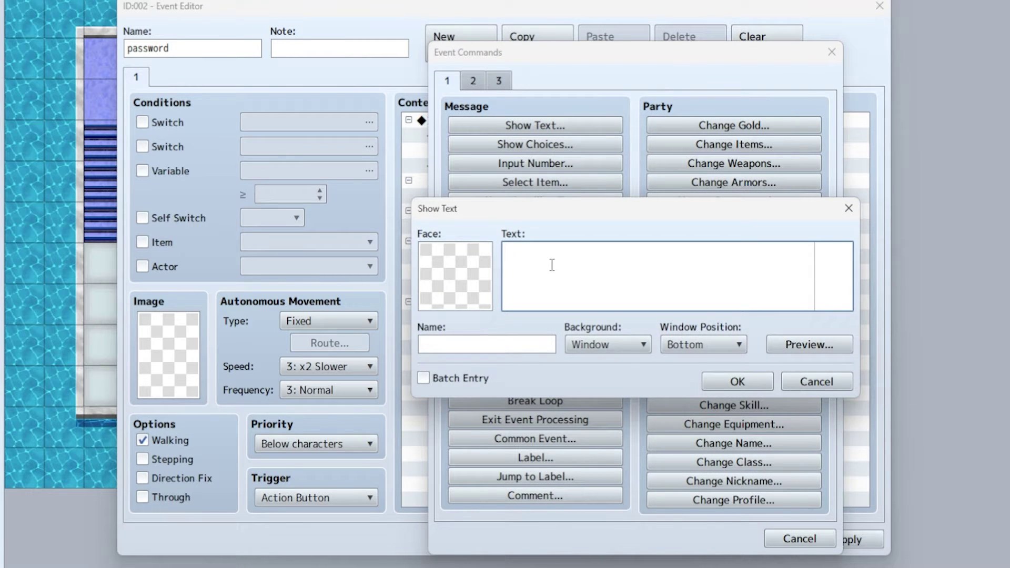
{"action": "type", "text": "the computer is unlocked!"}
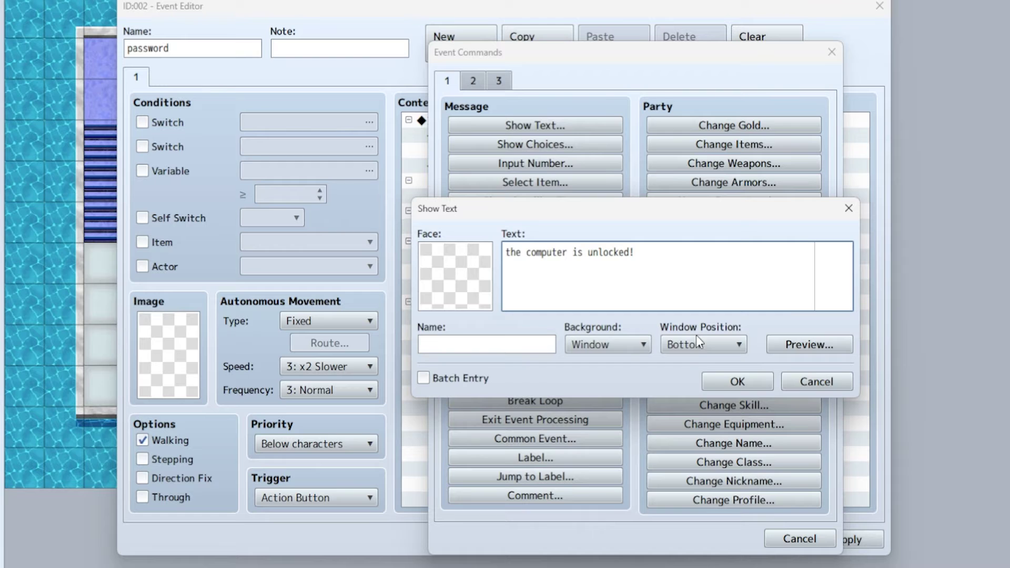
{"action": "left_click", "coordinate": [729, 382]}
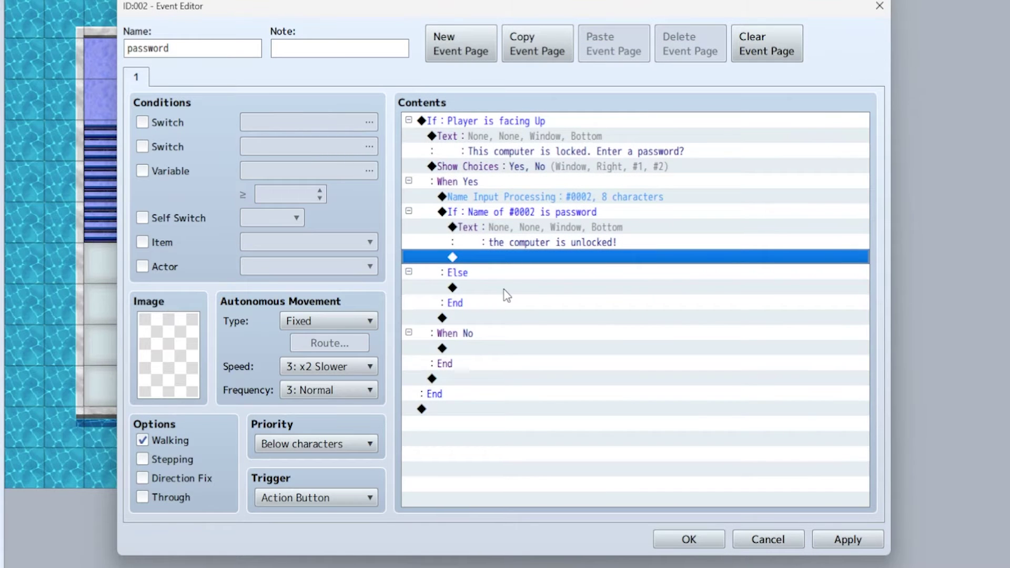
- Show 'Password not accepted.' inside the Else branch
{"action": "left_click", "coordinate": [464, 275]}
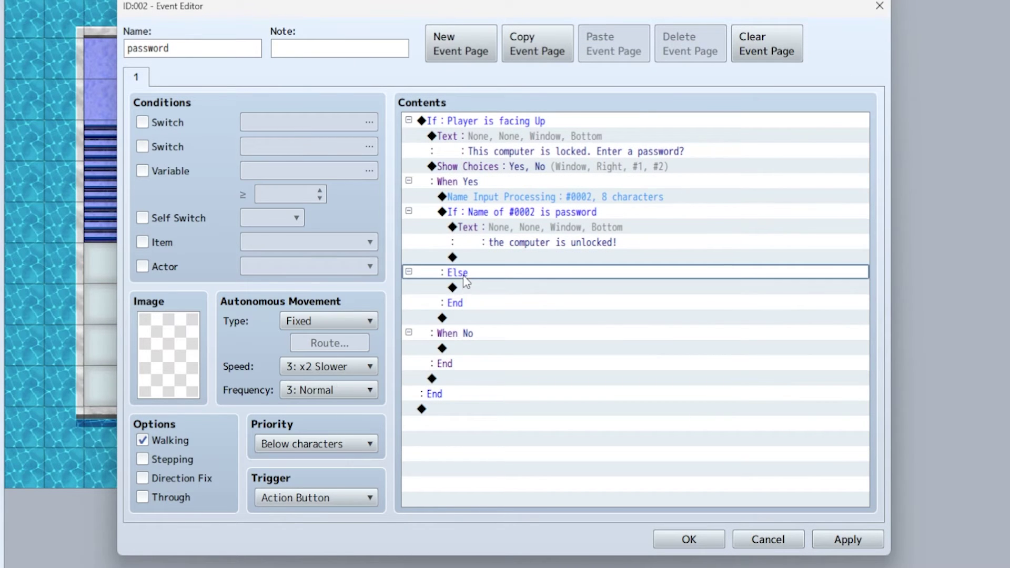
{"action": "double_click", "coordinate": [486, 291]}
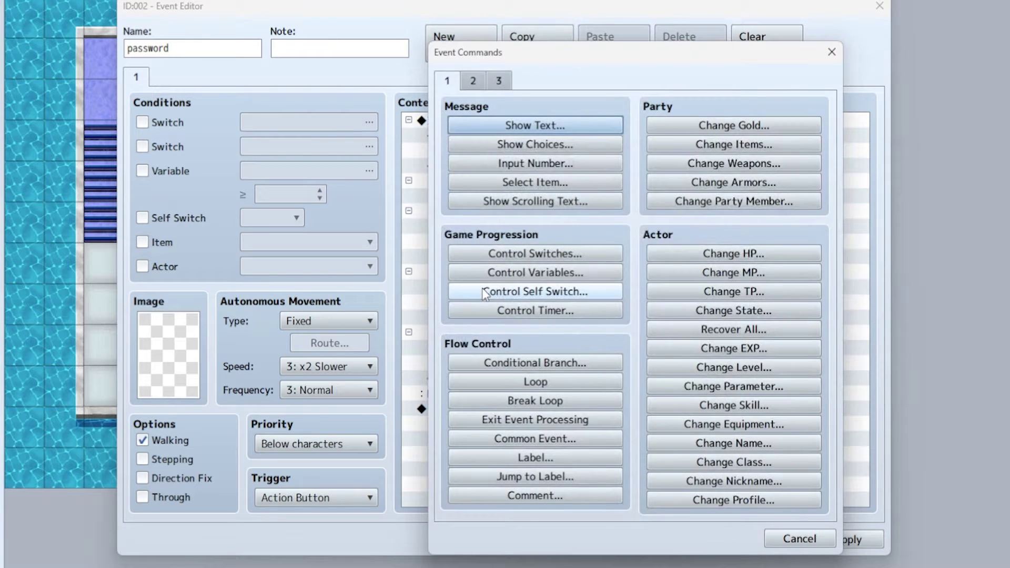
{"action": "left_click", "coordinate": [542, 130]}
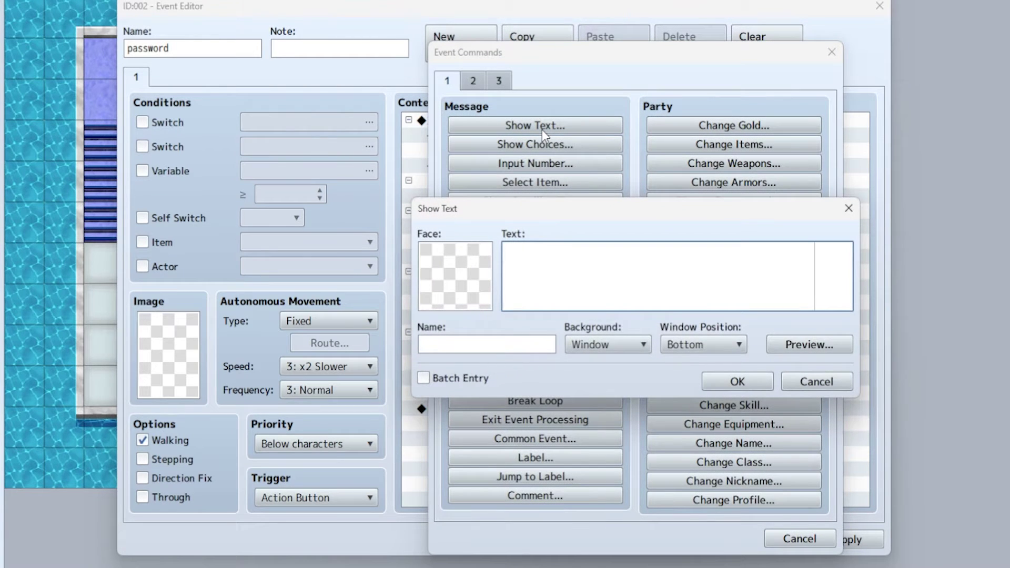
{"action": "type", "text": "Password not accepted"}
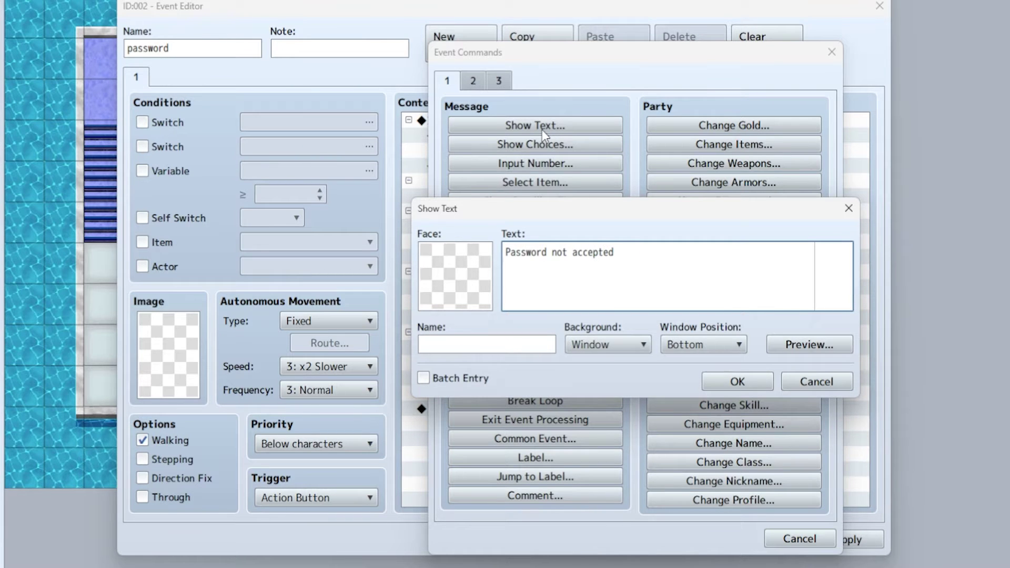
{"action": "type", "text": "."}
{"action": "left_click", "coordinate": [708, 380]}
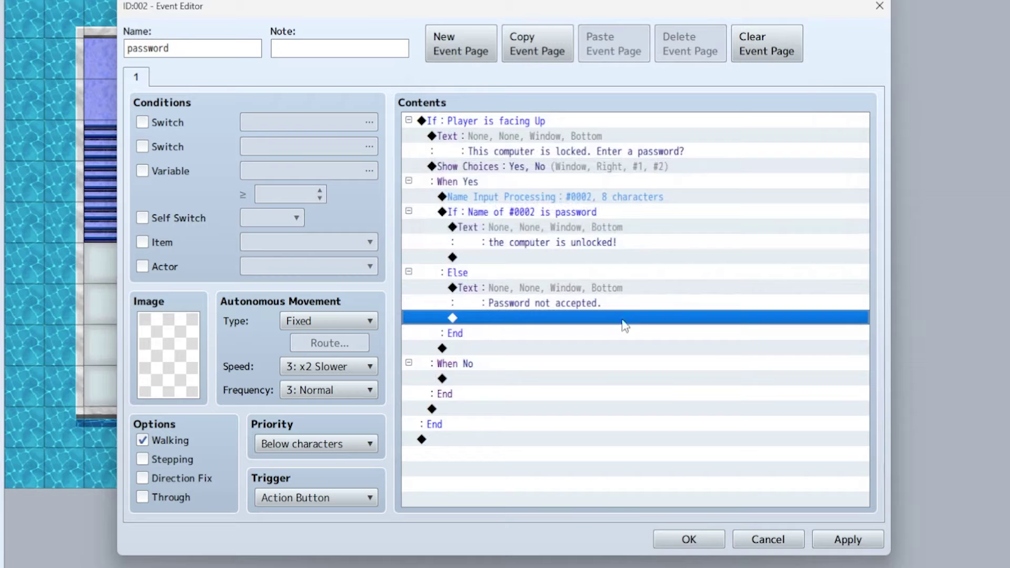
- Save the event, start a playtest, and walk the hero up to the locked computer
{"action": "left_click", "coordinate": [689, 540]}
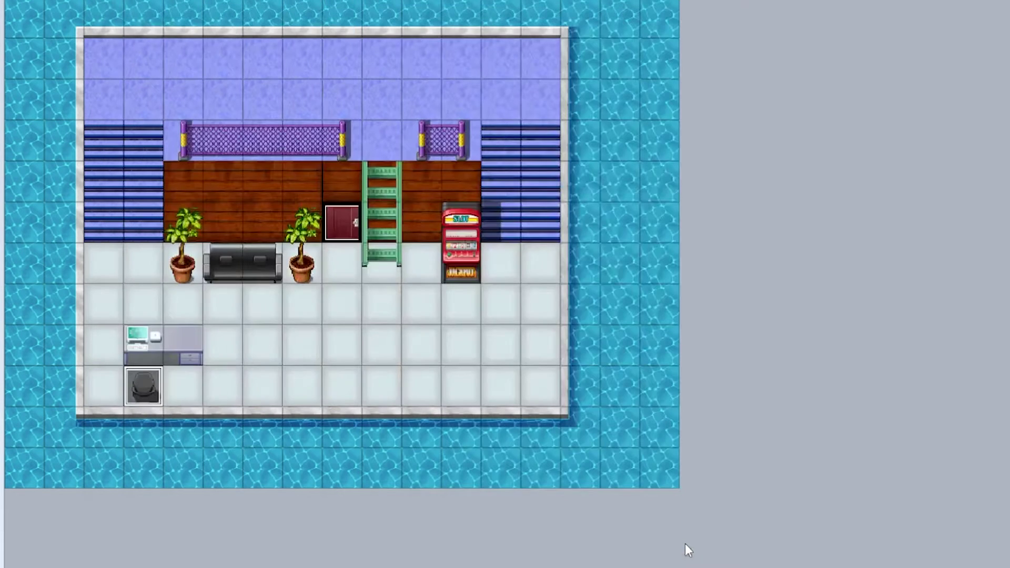
{"action": "key", "text": "ctrl+r"}
{"action": "key", "text": "Return"}
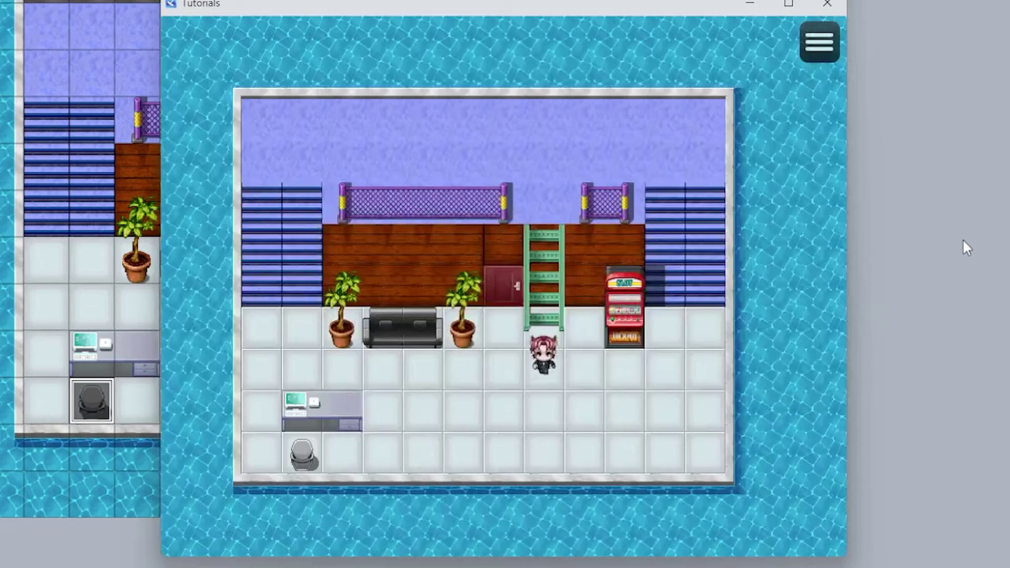
{"action": "key", "text": "Down"}
{"action": "key", "text": "Left"}
{"action": "key", "text": "Left"}
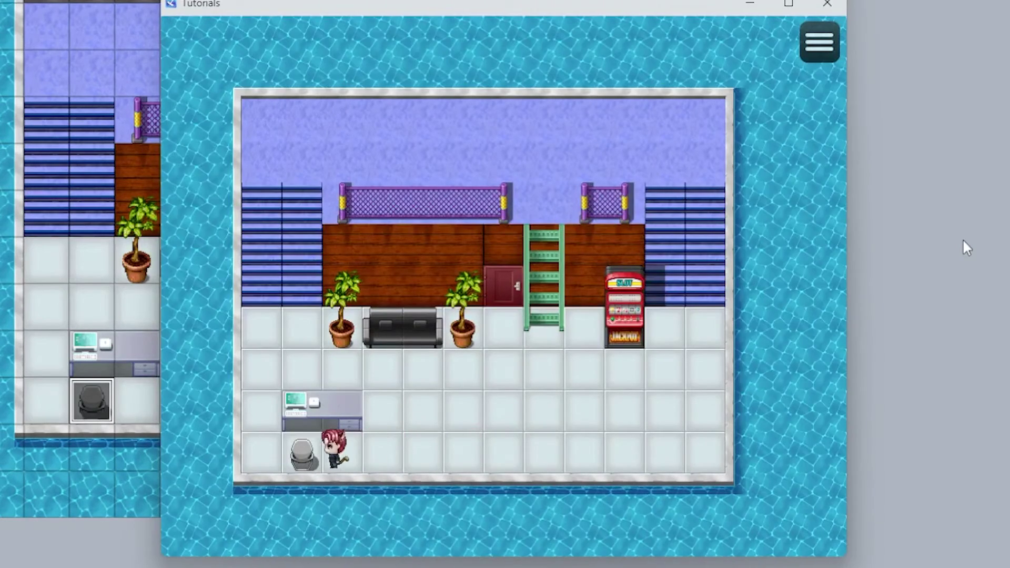
{"action": "key", "text": "Up"}
{"action": "key", "text": "Return"}
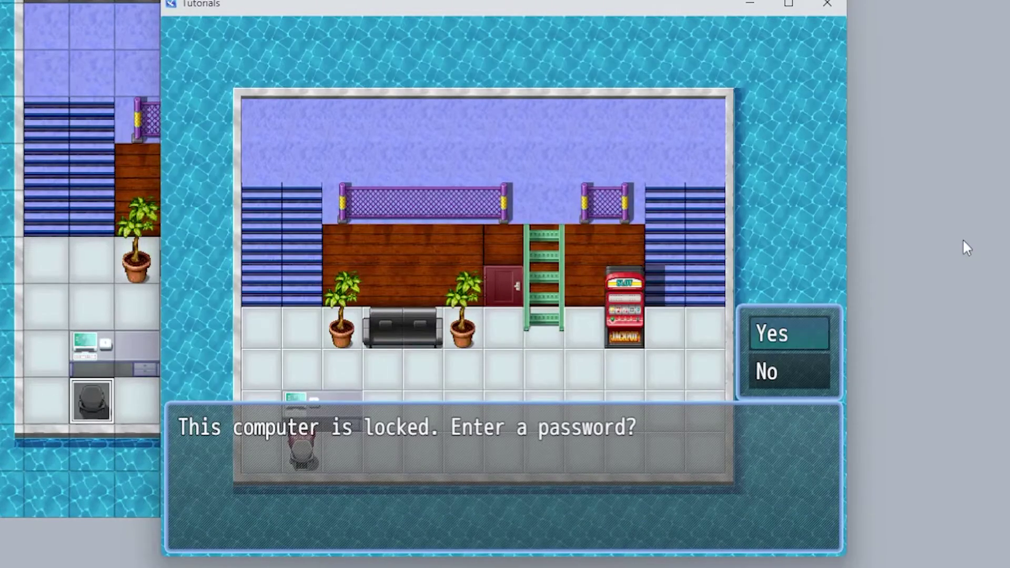
- Decline once, then accept and submit the wrong password 'aaaa' to see the rejection
{"action": "key", "text": "Return"}
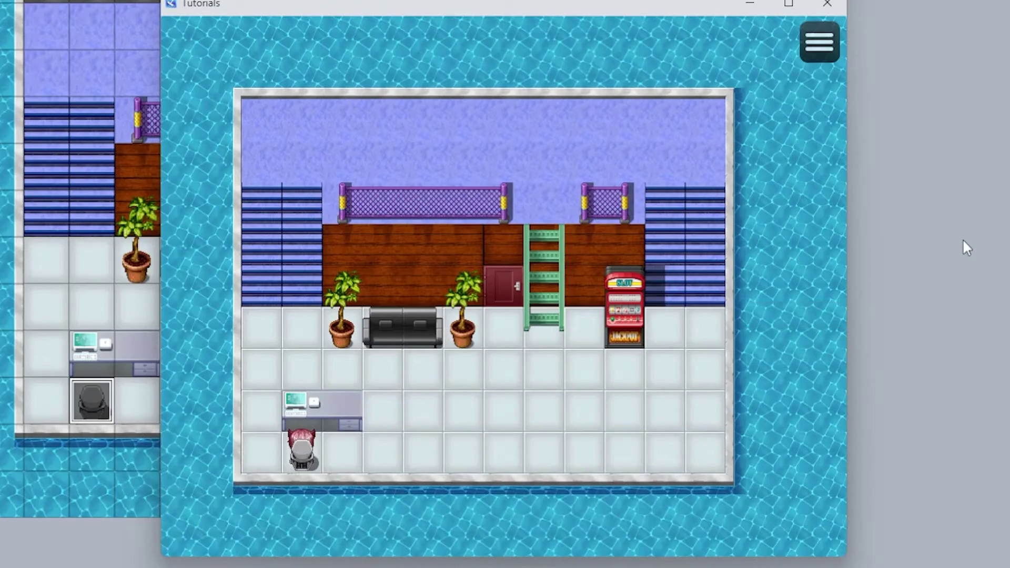
{"action": "key", "text": "Return"}
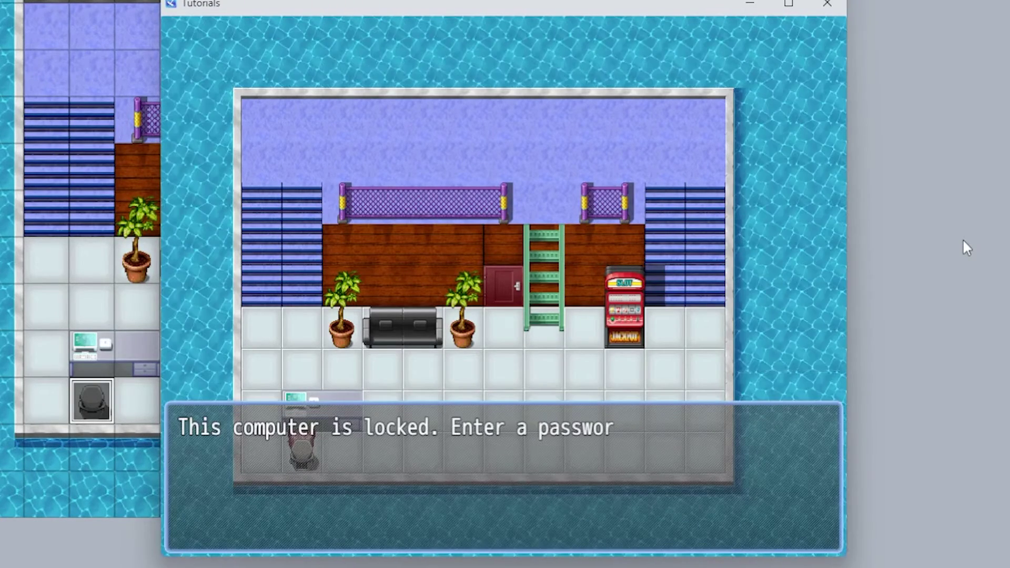
{"action": "key", "text": "Return"}
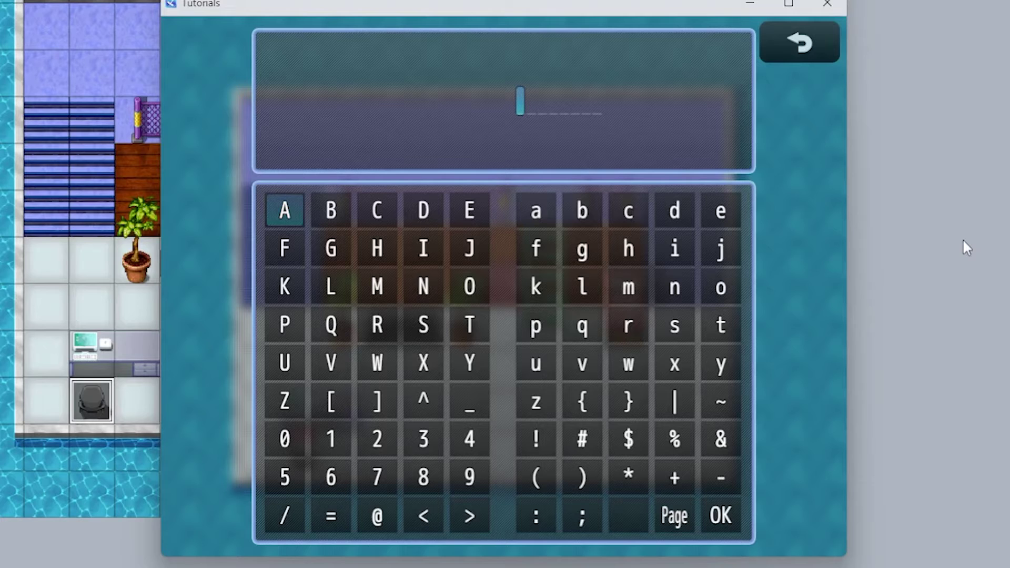
{"action": "key", "text": "Right"}
{"action": "key", "text": "Right"}
{"action": "key", "text": "Right"}
{"action": "key", "text": "Right"}
{"action": "key", "text": "Right"}
{"action": "key", "text": "Right"}
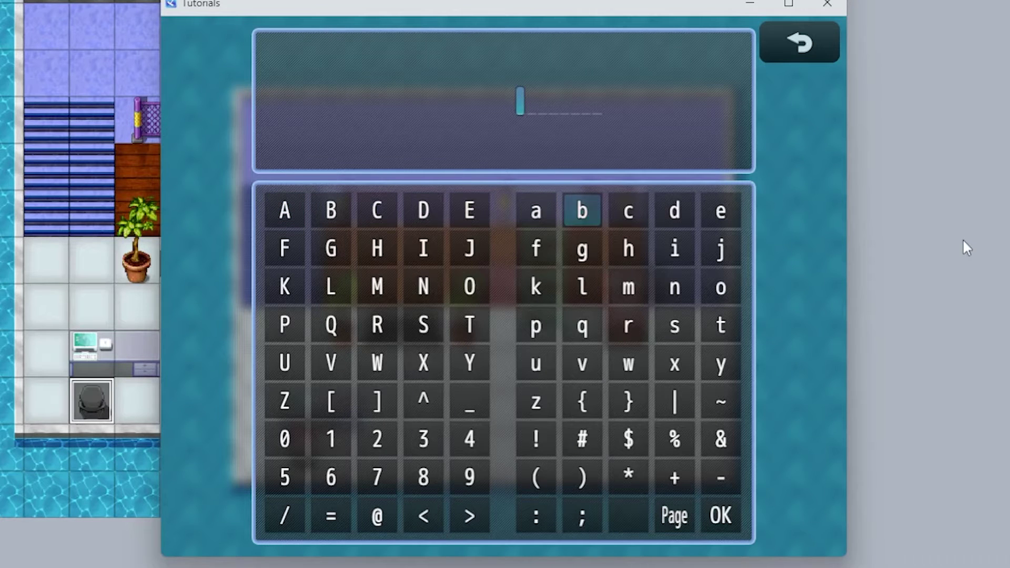
{"action": "key", "text": "Left"}
{"action": "key", "text": "Return"}
{"action": "key", "text": "Return"}
{"action": "key", "text": "Return"}
{"action": "key", "text": "Return"}
{"action": "key", "text": "Up"}
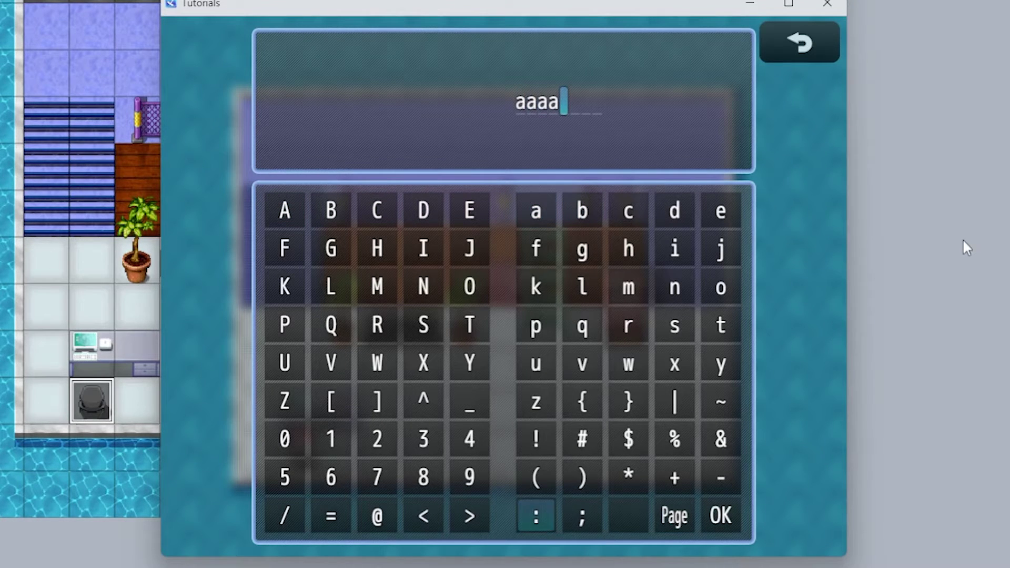
{"action": "key", "text": "Right"}
{"action": "key", "text": "Right"}
{"action": "key", "text": "Right"}
{"action": "key", "text": "Right"}
{"action": "key", "text": "Return"}
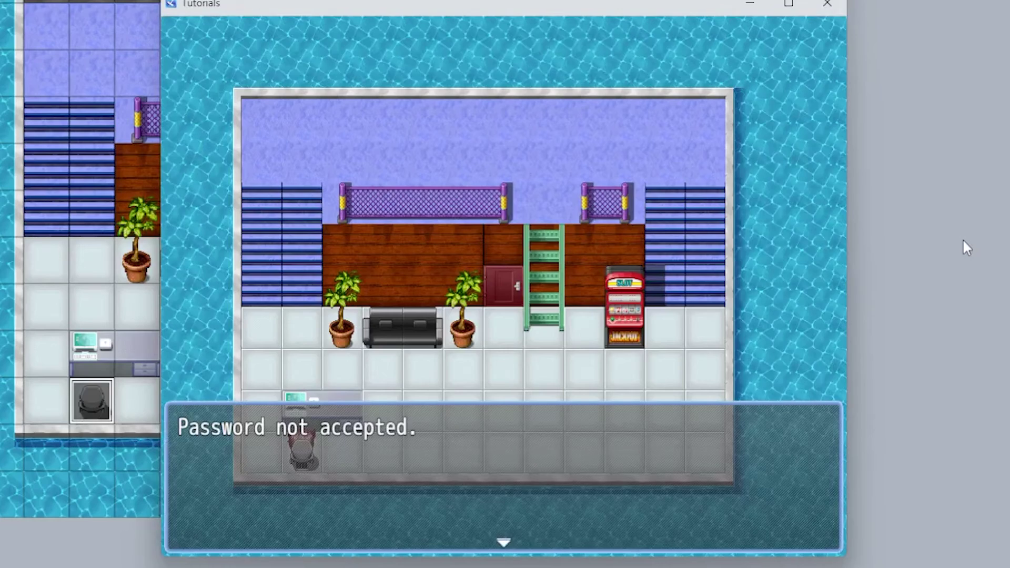
{"action": "key", "text": "Return"}
{"action": "key", "text": "Return"}
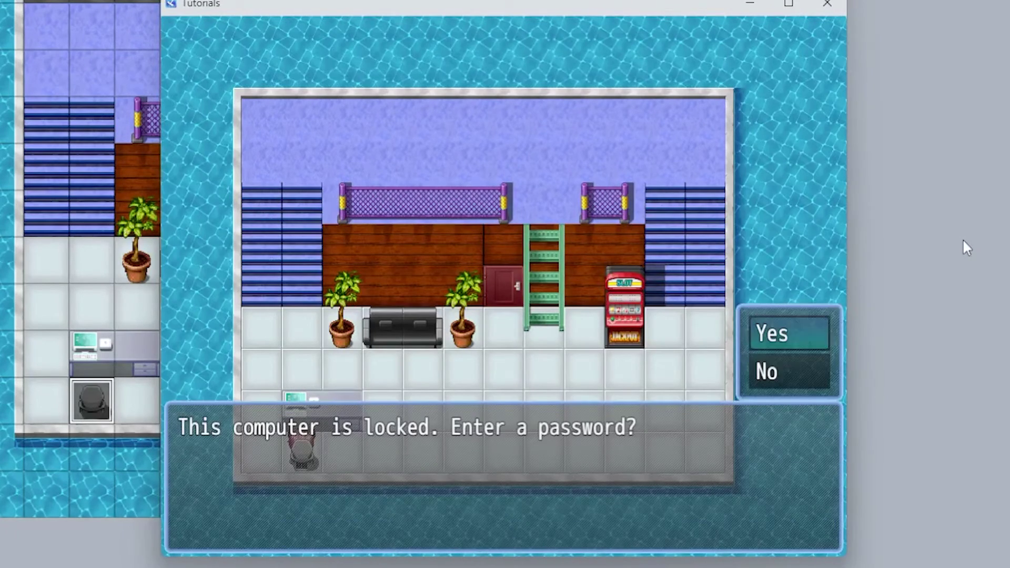
{"action": "key", "text": "Return"}
{"action": "key", "text": "Up"}
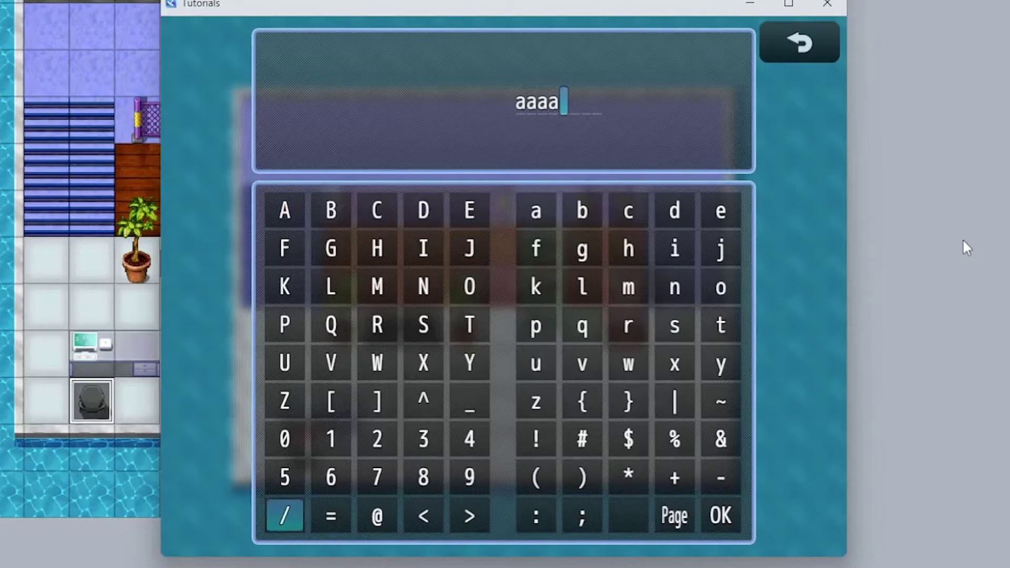
{"action": "key", "text": "BackSpace"}
{"action": "key", "text": "BackSpace"}
{"action": "key", "text": "BackSpace"}
{"action": "key", "text": "BackSpace"}
{"action": "key", "text": "Up"}
{"action": "key", "text": "Up"}
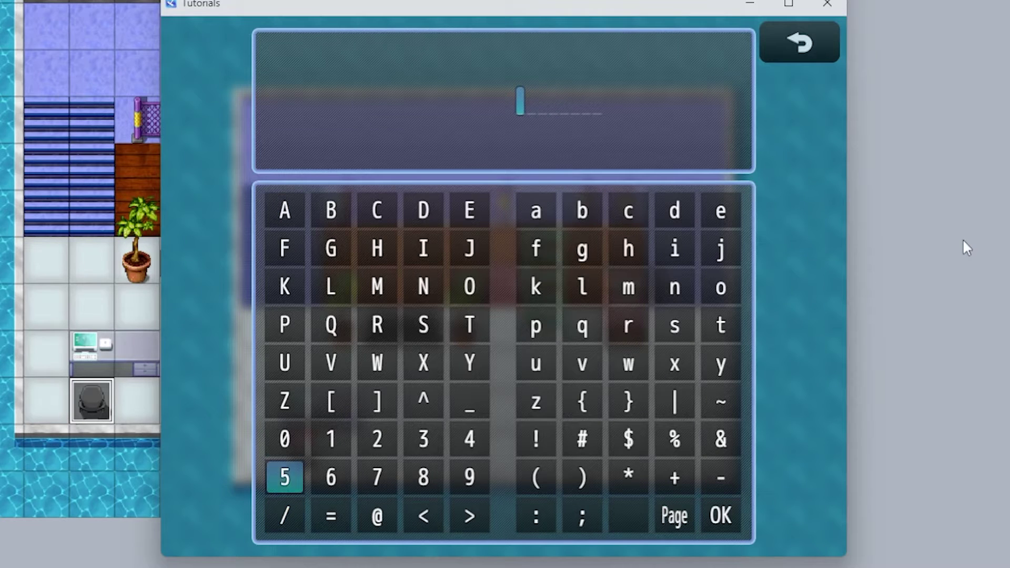
{"action": "key", "text": "Right"}
{"action": "key", "text": "Right"}
{"action": "key", "text": "Right"}
{"action": "key", "text": "Right"}
{"action": "key", "text": "Right"}
{"action": "key", "text": "Up"}
{"action": "key", "text": "Up"}
{"action": "key", "text": "Up"}
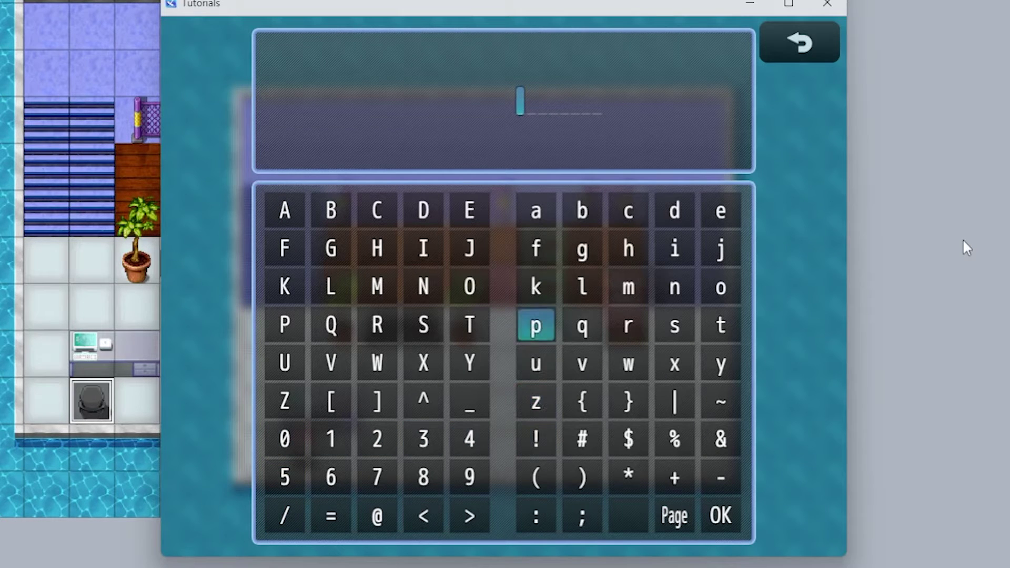
{"action": "key", "text": "Return"}
{"action": "key", "text": "Up"}
{"action": "key", "text": "Up"}
{"action": "key", "text": "Up"}
{"action": "key", "text": "Return"}
{"action": "key", "text": "Right"}
{"action": "key", "text": "Right"}
{"action": "key", "text": "Right"}
{"action": "key", "text": "Down"}
{"action": "key", "text": "Down"}
{"action": "key", "text": "Down"}
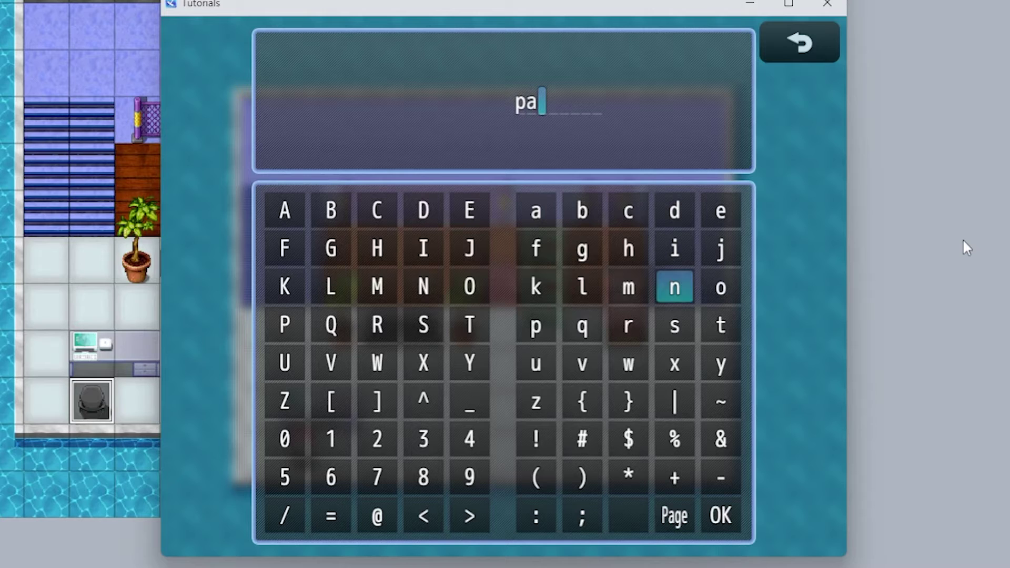
{"action": "key", "text": "Return"}
{"action": "key", "text": "Return"}
{"action": "key", "text": "Down"}
{"action": "key", "text": "Left"}
{"action": "key", "text": "Return"}
{"action": "key", "text": "Right"}
{"action": "key", "text": "Right"}
{"action": "key", "text": "Up"}
{"action": "key", "text": "Up"}
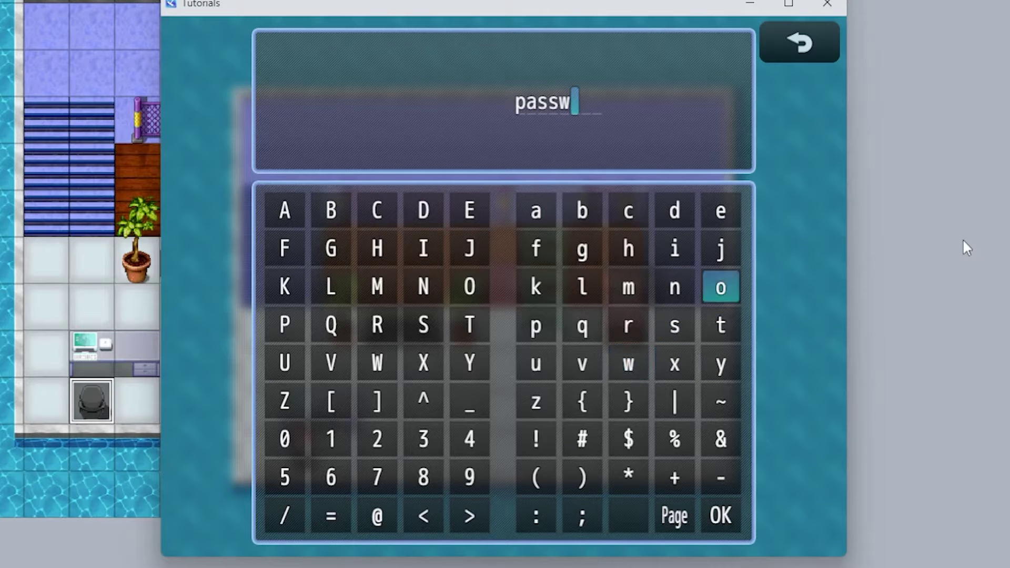
{"action": "key", "text": "Return"}
{"action": "key", "text": "Left"}
{"action": "key", "text": "Left"}
{"action": "key", "text": "Left"}
{"action": "key", "text": "Down"}
{"action": "key", "text": "Right"}
{"action": "key", "text": "Up"}
{"action": "key", "text": "Down"}
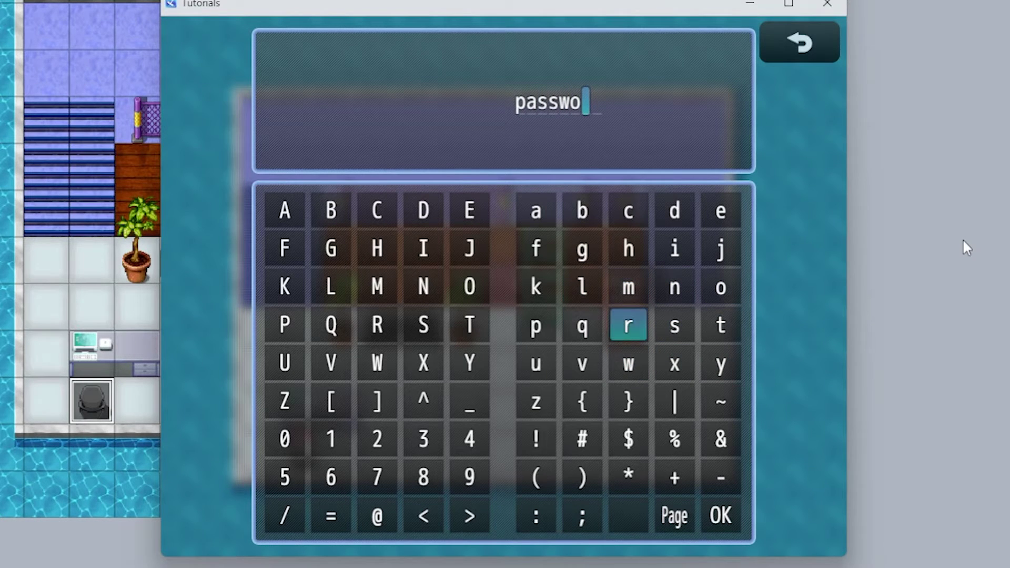
{"action": "key", "text": "Return"}
{"action": "key", "text": "Return"}
{"action": "key", "text": "Escape"}
{"action": "key", "text": "Up"}
{"action": "key", "text": "Up"}
{"action": "key", "text": "Up"}
{"action": "key", "text": "Right"}
{"action": "key", "text": "Return"}
{"action": "key", "text": "Up"}
{"action": "key", "text": "Right"}
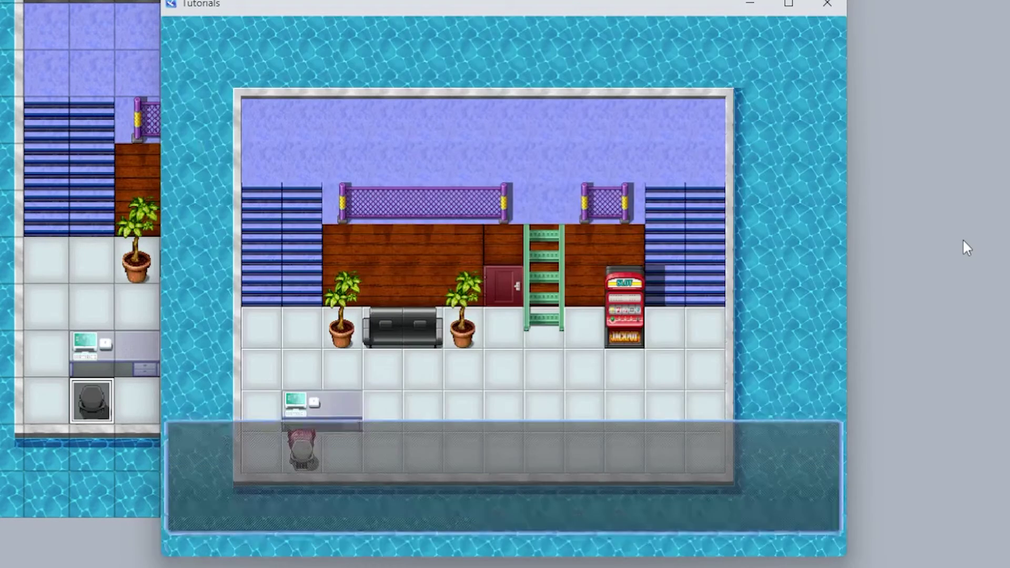
{"action": "key", "text": "Return"}
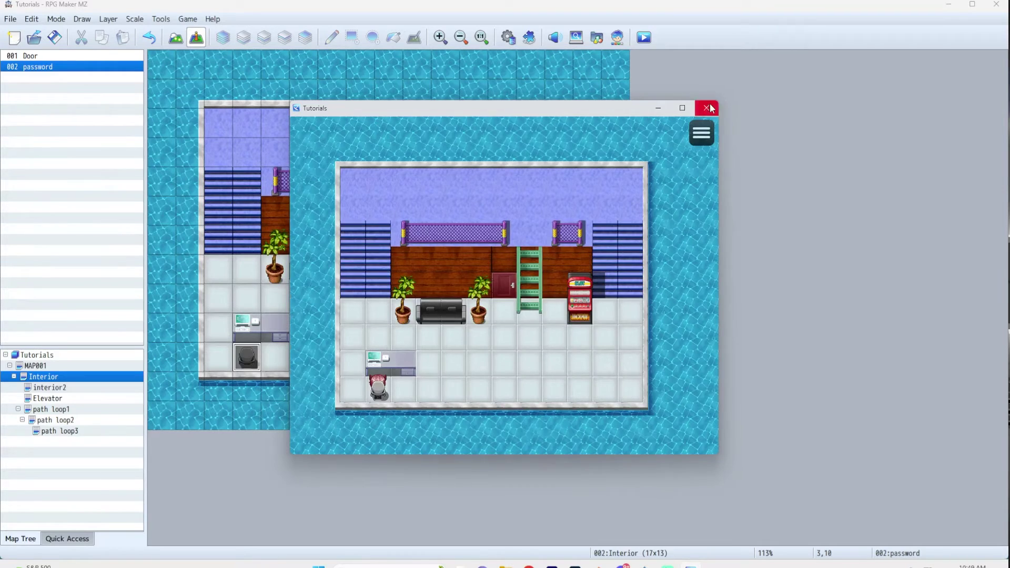
- Leave the playtest and create a new event on the empty floor tile using the grey !SF_Chest safe graphic
{"action": "left_click", "coordinate": [827, 3]}
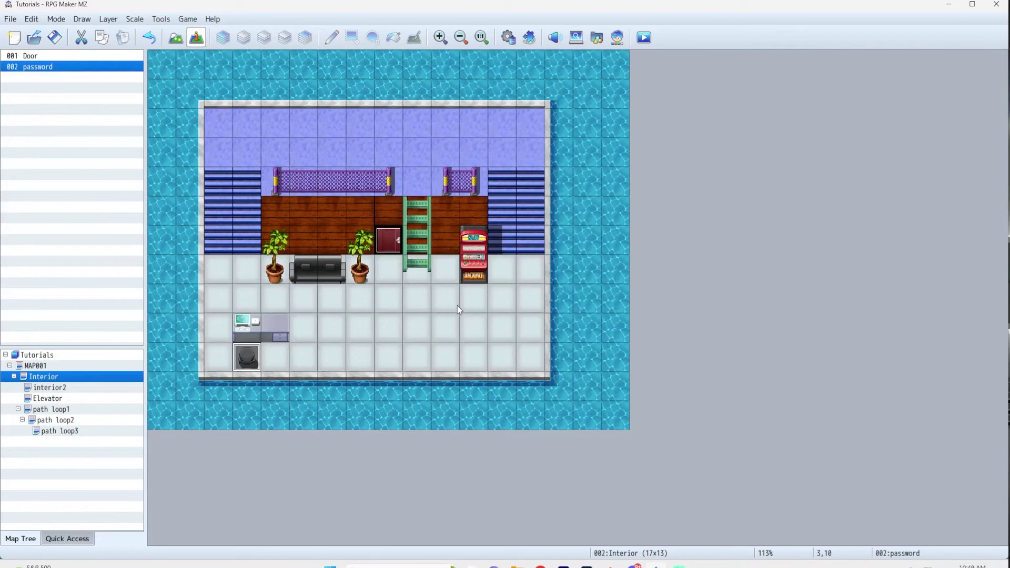
{"action": "double_click", "coordinate": [503, 327]}
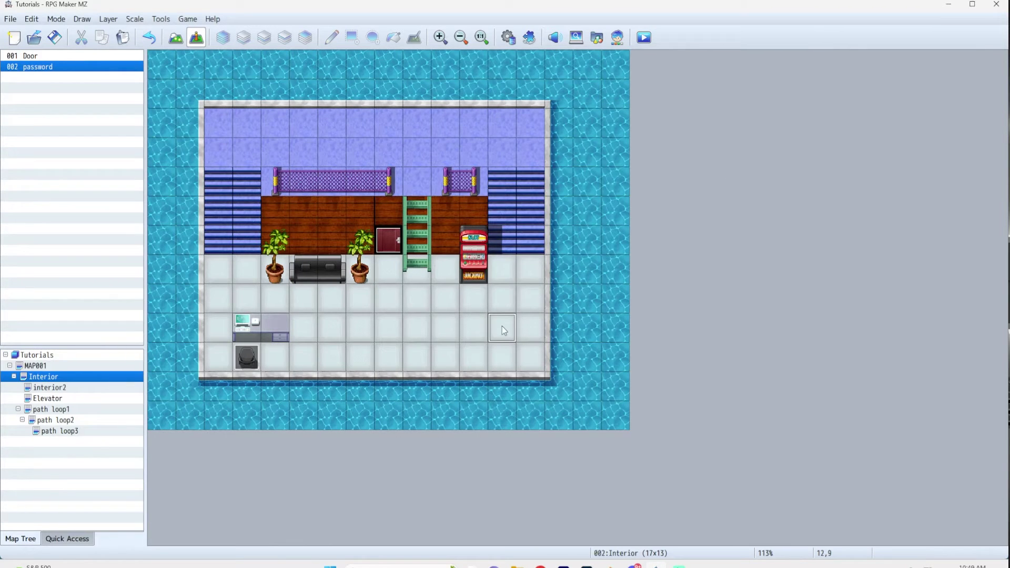
{"action": "double_click", "coordinate": [266, 325]}
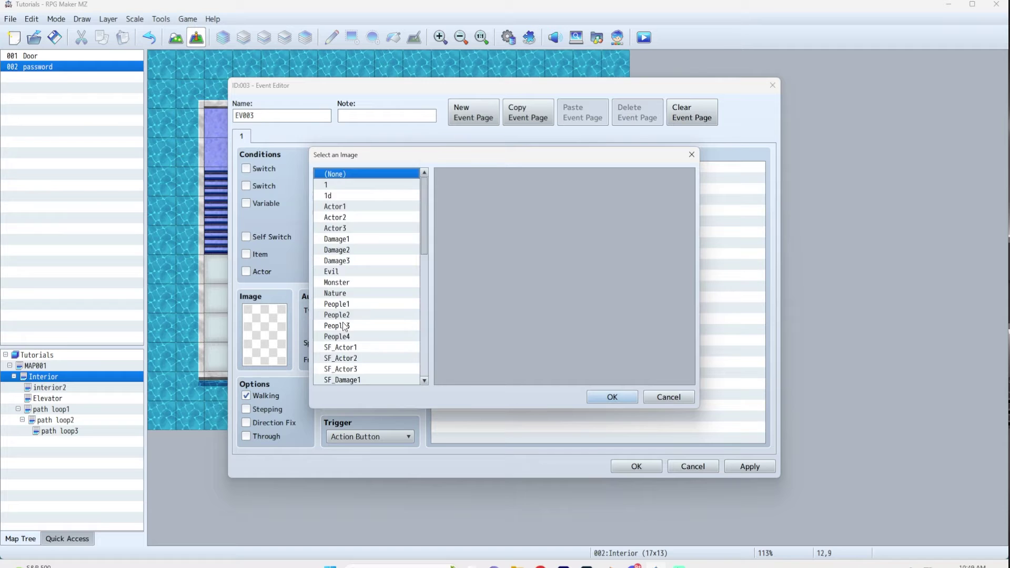
{"action": "scroll", "coordinate": [381, 269], "scroll_direction": "down", "scroll_amount": 5}
{"action": "scroll", "coordinate": [381, 269], "scroll_direction": "down", "scroll_amount": 2}
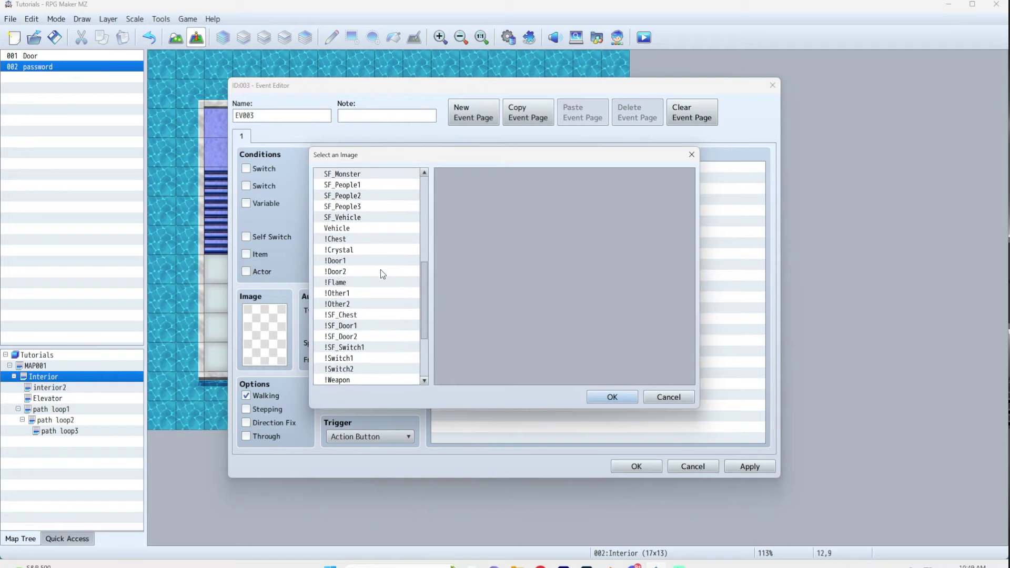
{"action": "left_click", "coordinate": [343, 238]}
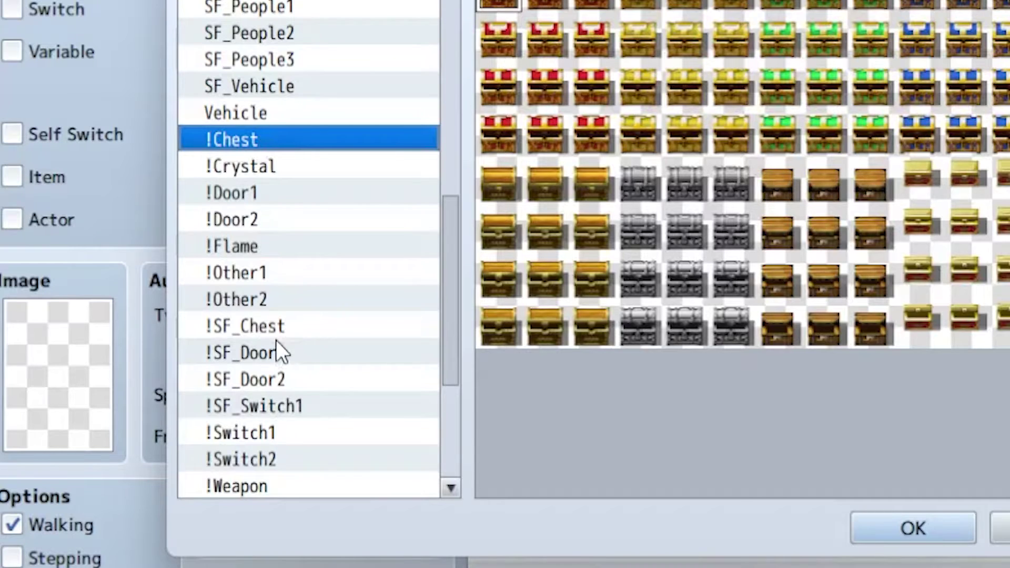
{"action": "left_click", "coordinate": [353, 315]}
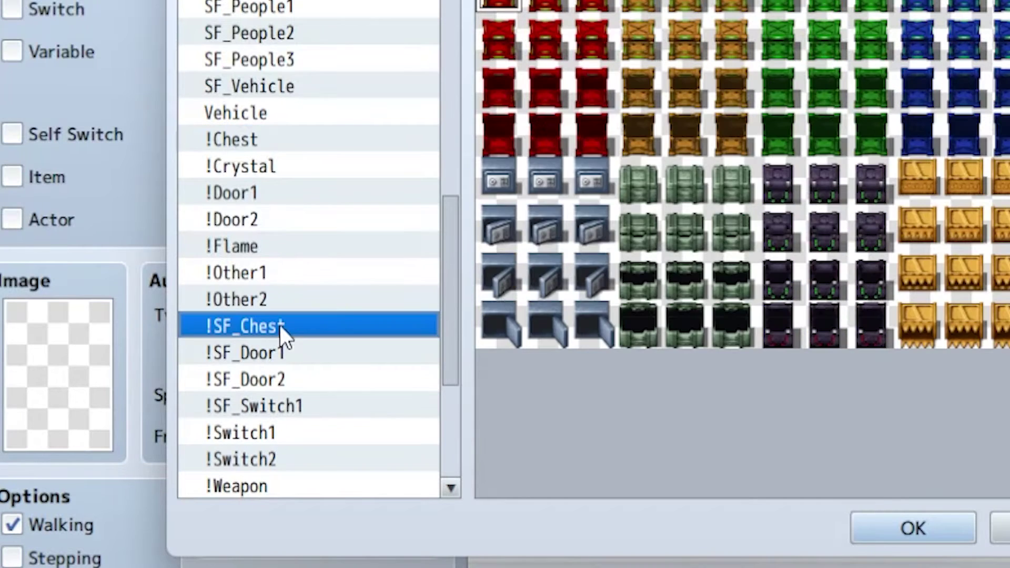
{"action": "left_click", "coordinate": [545, 184]}
{"action": "left_click", "coordinate": [921, 522]}
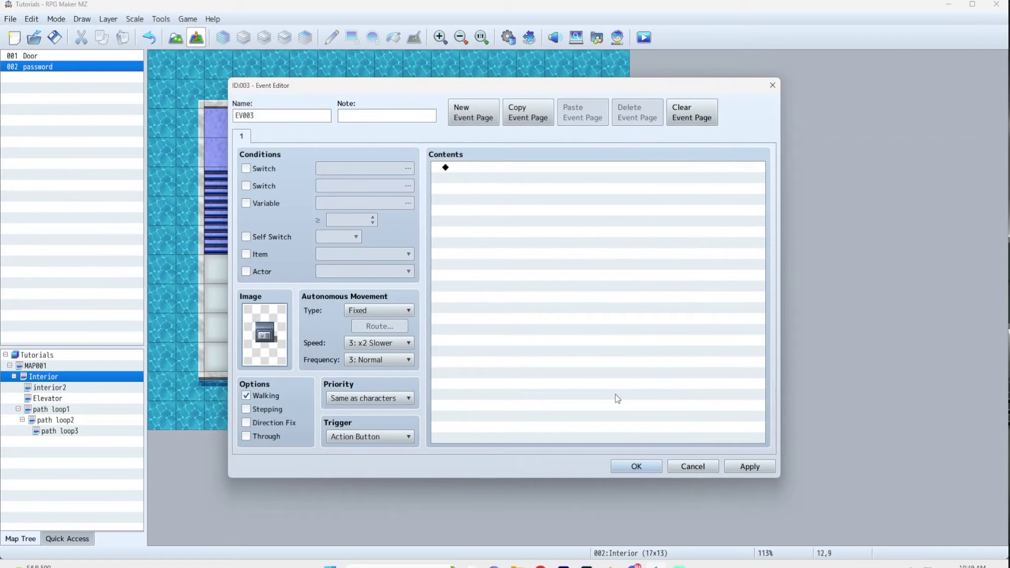
- Name the event Safe and add the message 'The safe is locked. Enter a combination?'
{"action": "double_click", "coordinate": [280, 116]}
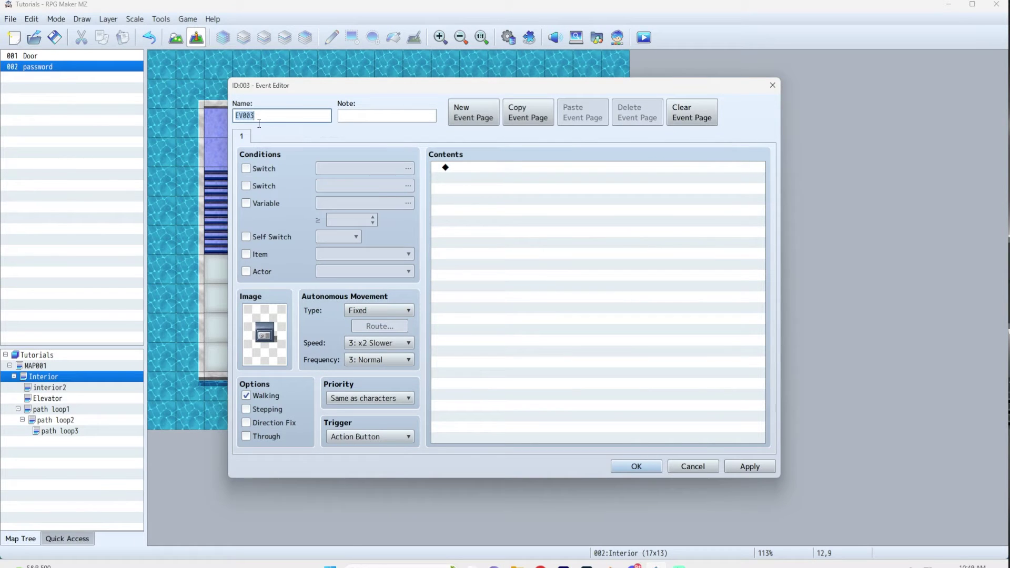
{"action": "type", "text": "Safe"}
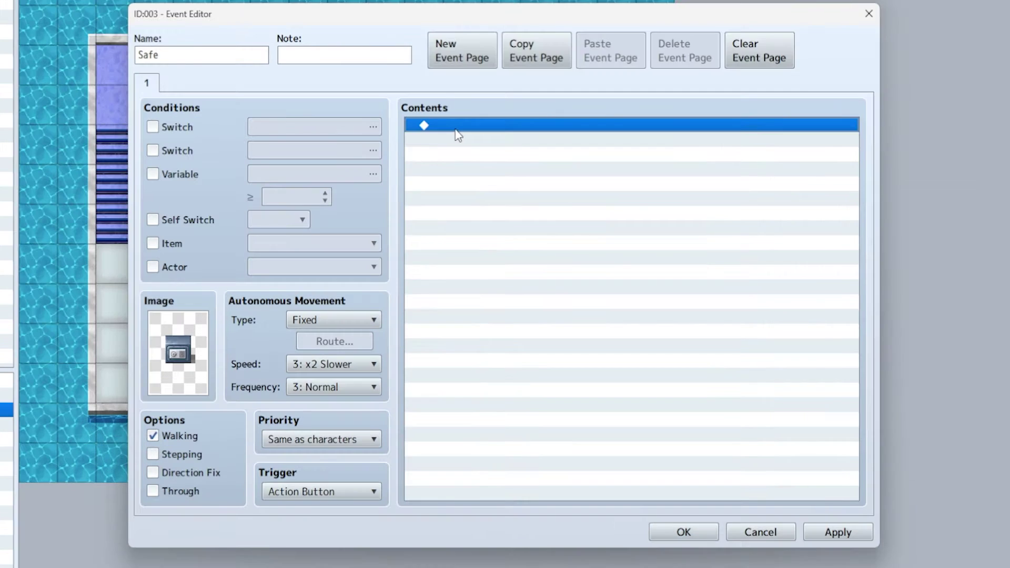
{"action": "double_click", "coordinate": [466, 173]}
{"action": "left_click", "coordinate": [521, 176]}
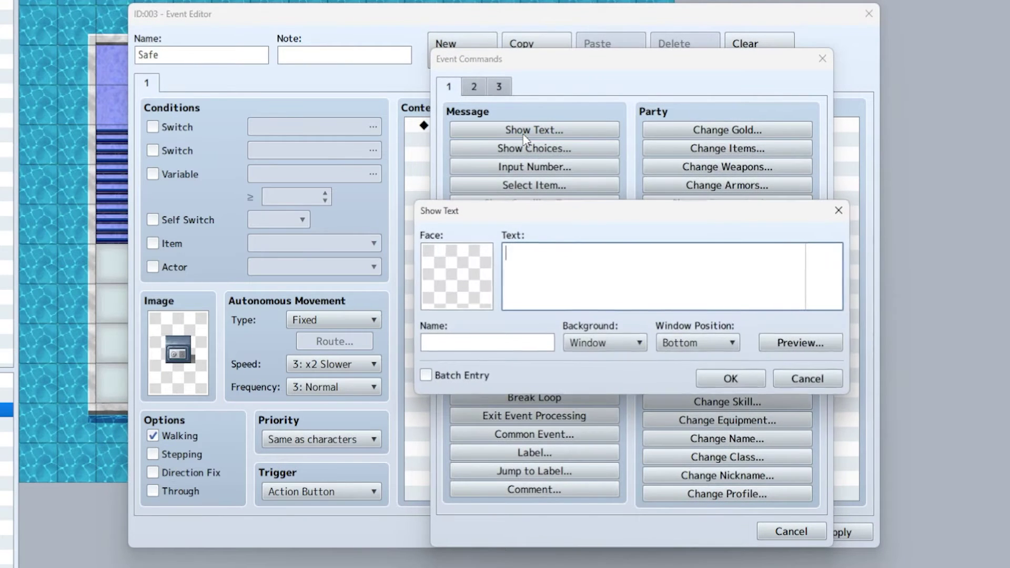
{"action": "type", "text": "the safe is"}
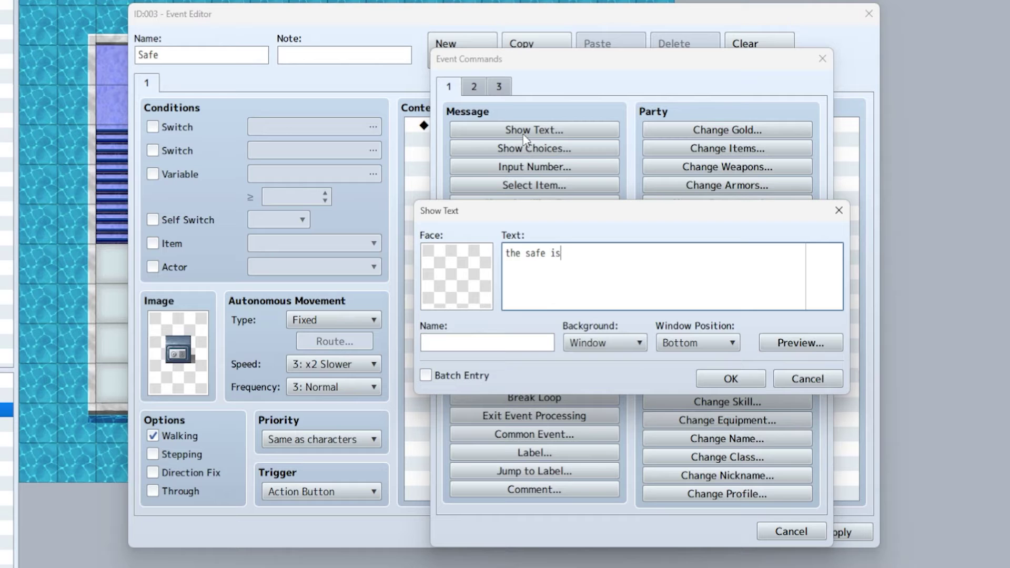
{"action": "type", "text": " locked. Enter a comb"}
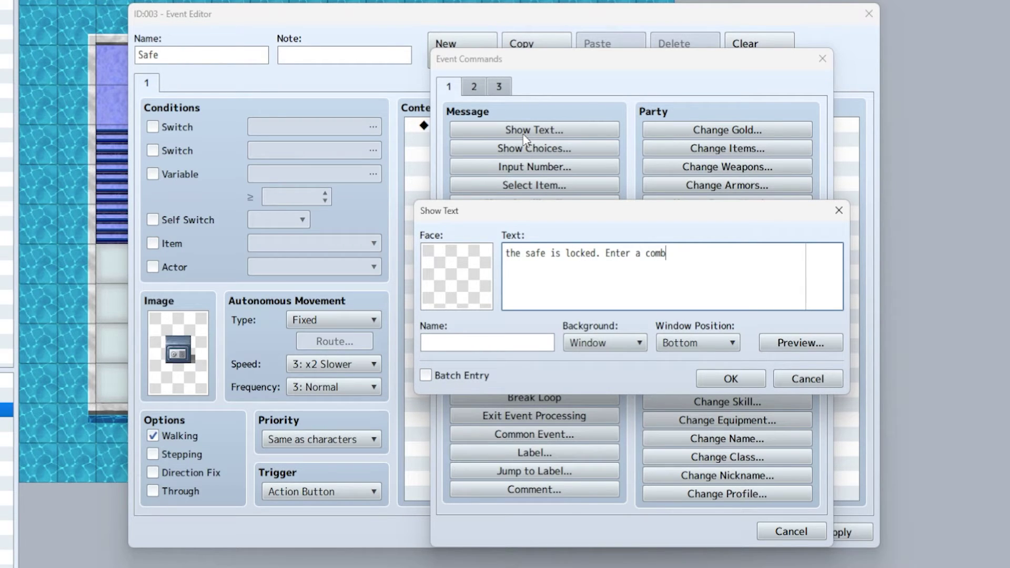
{"action": "type", "text": "ination"}
{"action": "key", "text": "Left"}
{"action": "key", "text": "Left"}
{"action": "key", "text": "Return"}
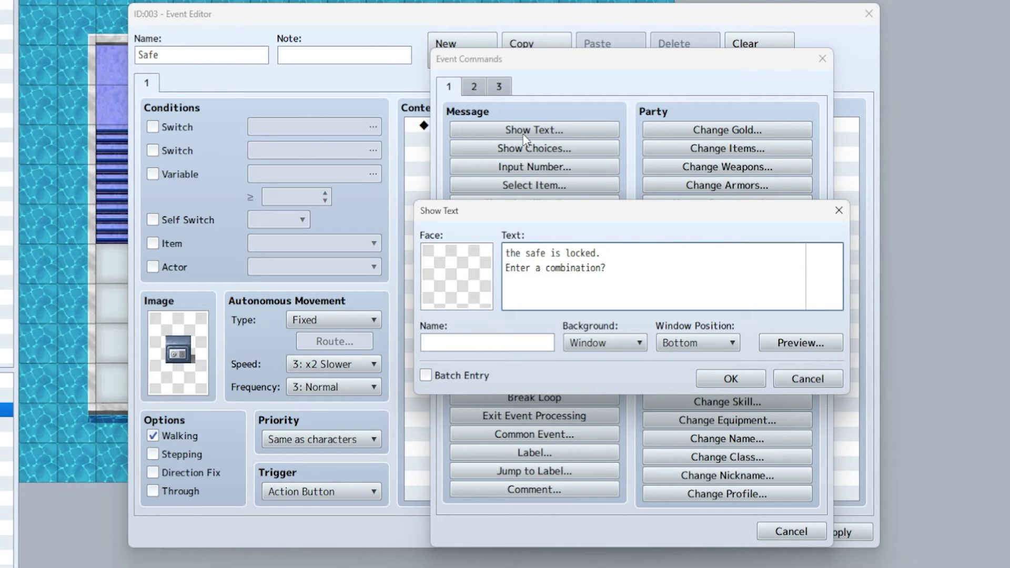
{"action": "key", "text": "Up"}
{"action": "key", "text": "Delete"}
{"action": "type", "text": "T"}
{"action": "left_click", "coordinate": [712, 383]}
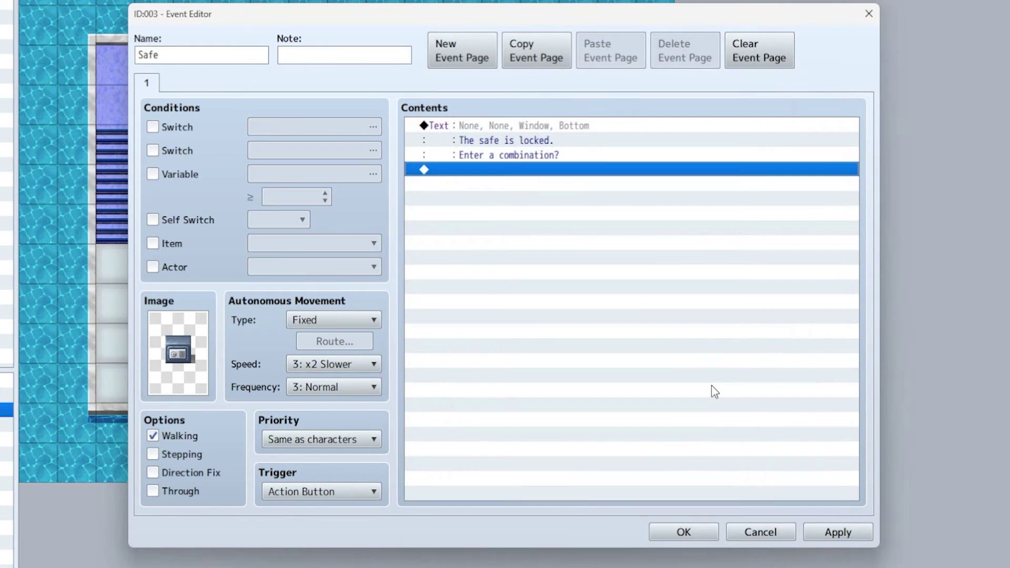
- Add a Yes/No choice after the locked-safe message
{"action": "double_click", "coordinate": [501, 173]}
{"action": "left_click", "coordinate": [534, 149]}
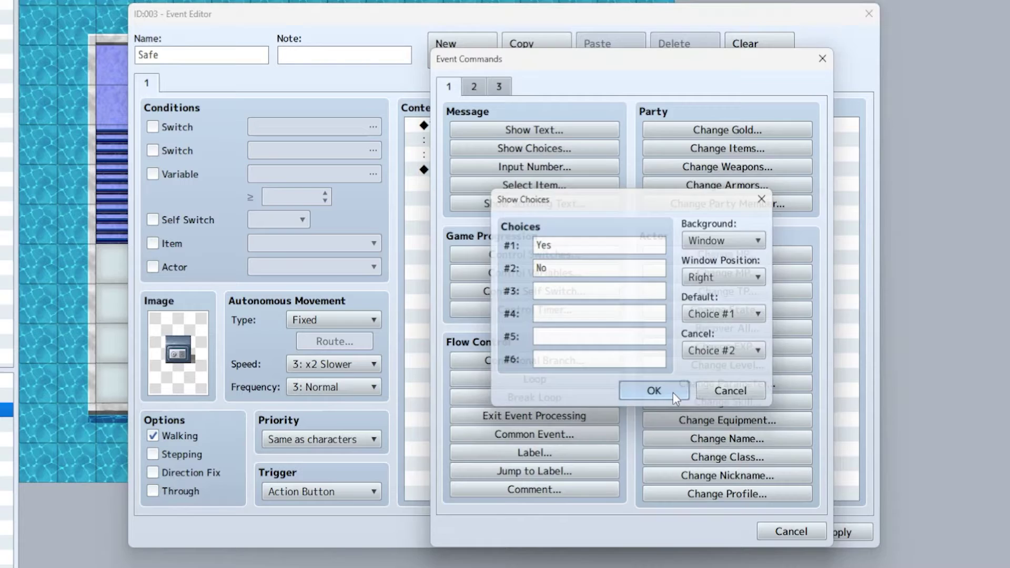
{"action": "left_click", "coordinate": [654, 391]}
- Under Yes, add a 4-digit Input Number into variable 0020, named 'safe code'
{"action": "double_click", "coordinate": [497, 196]}
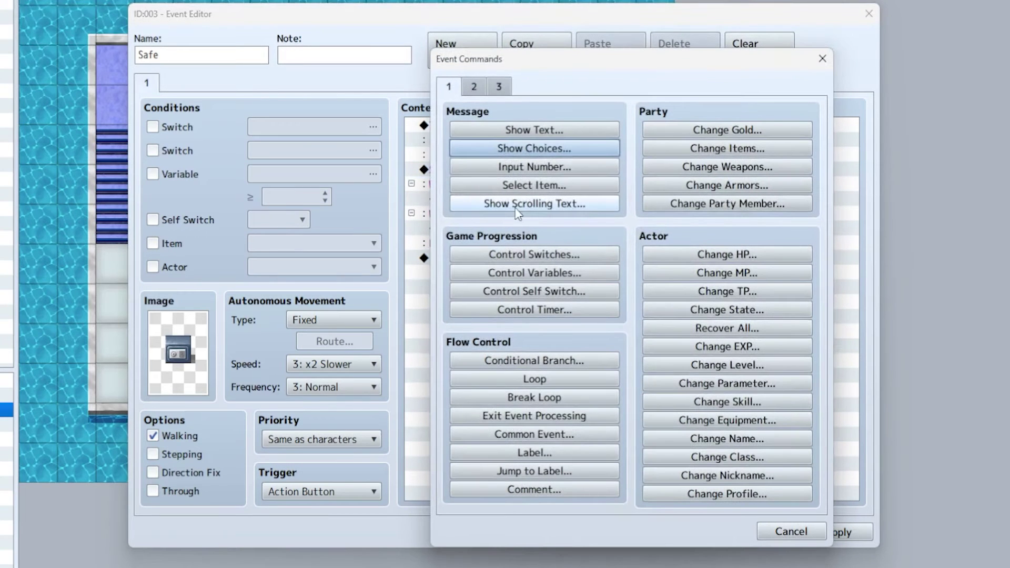
{"action": "left_click", "coordinate": [527, 167]}
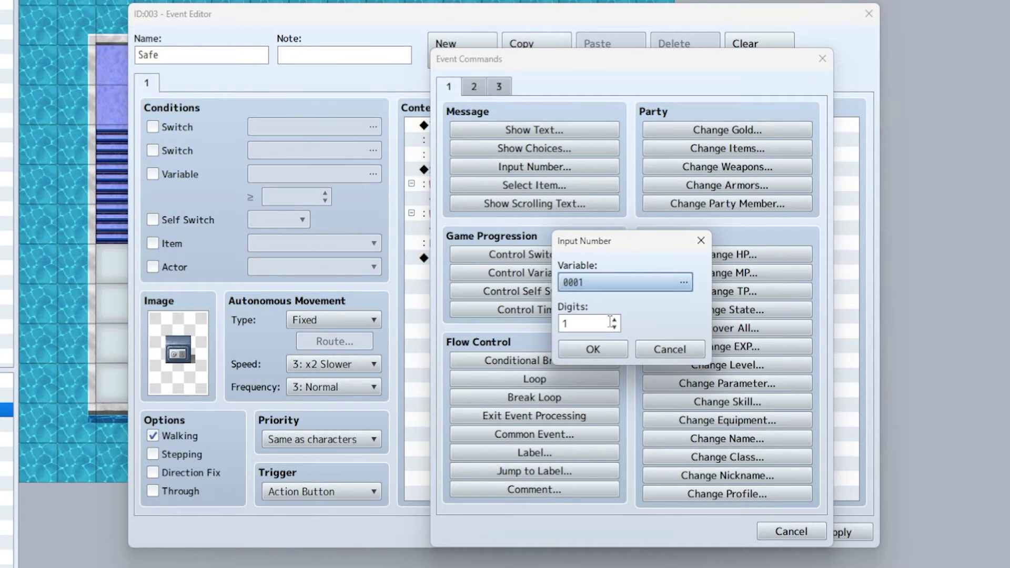
{"action": "left_click", "coordinate": [683, 283]}
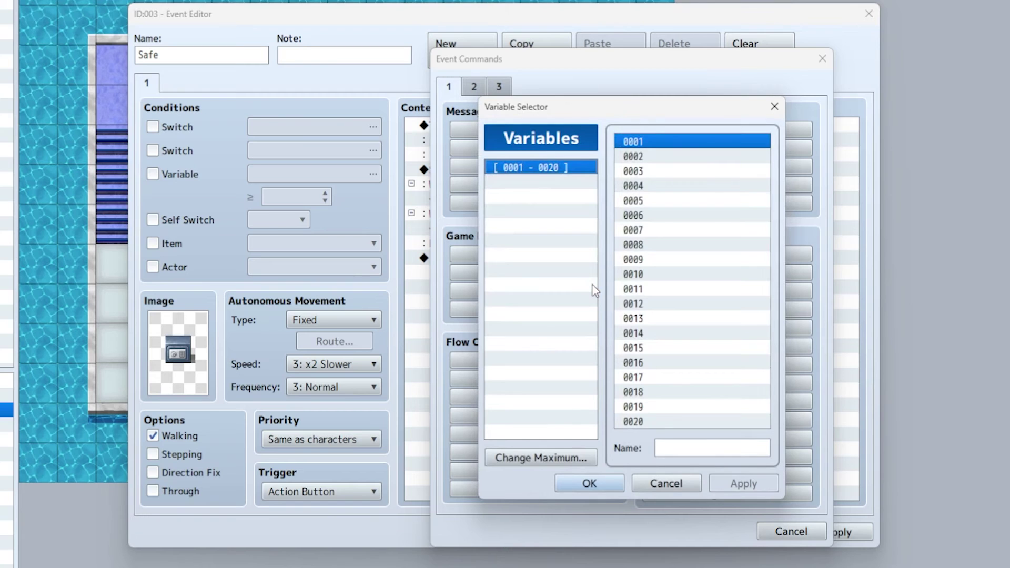
{"action": "left_click", "coordinate": [646, 490]}
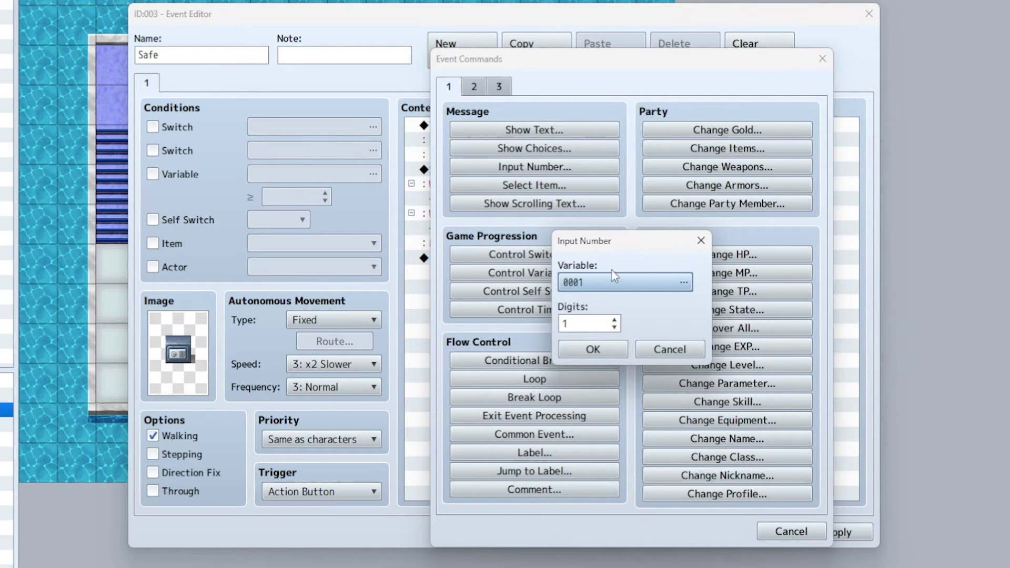
{"action": "left_click", "coordinate": [607, 283]}
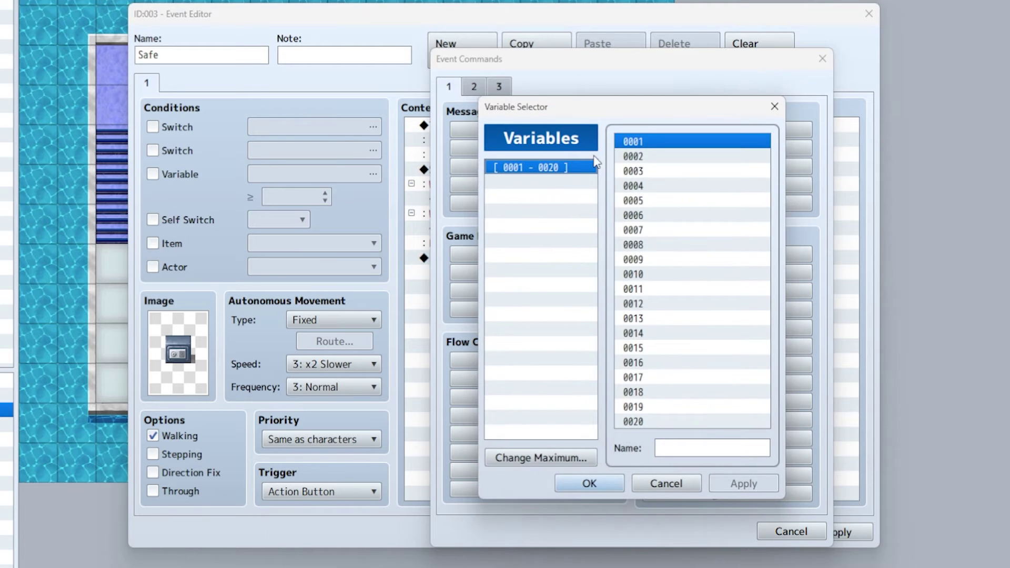
{"action": "left_click", "coordinate": [667, 424]}
{"action": "left_click", "coordinate": [694, 448]}
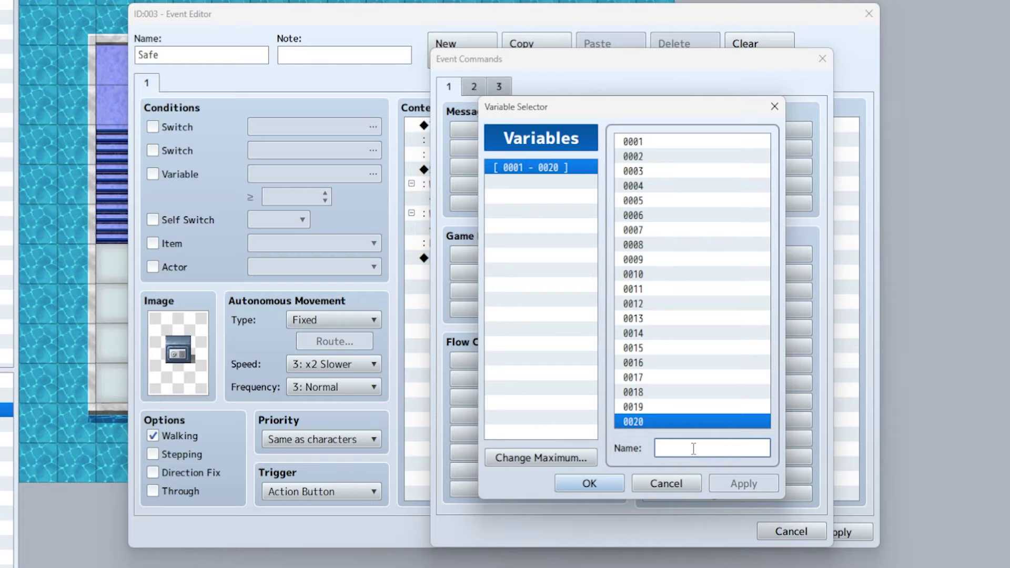
{"action": "type", "text": "safe code"}
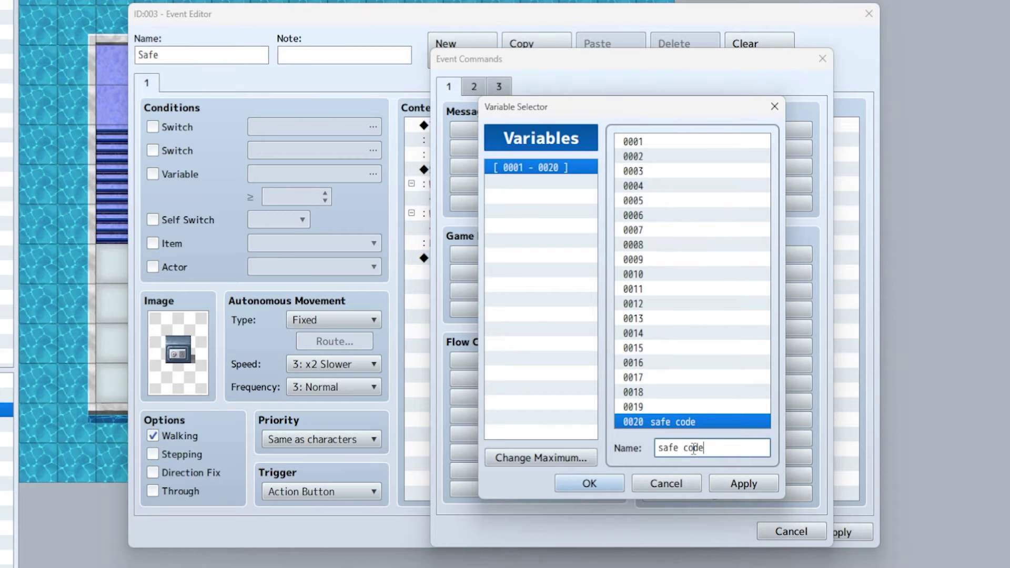
{"action": "left_click", "coordinate": [621, 484]}
{"action": "left_click", "coordinate": [583, 318]}
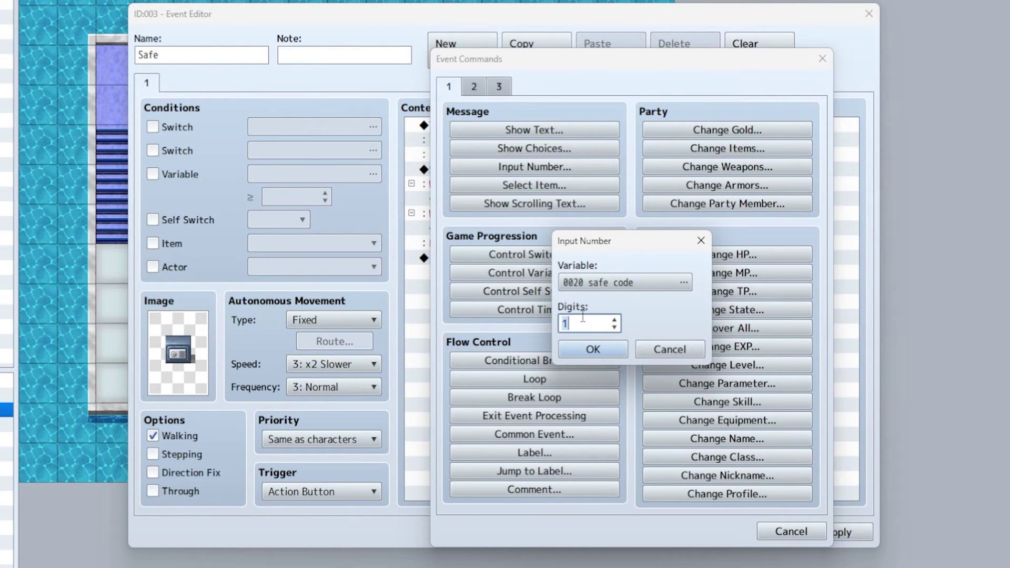
{"action": "type", "text": "4"}
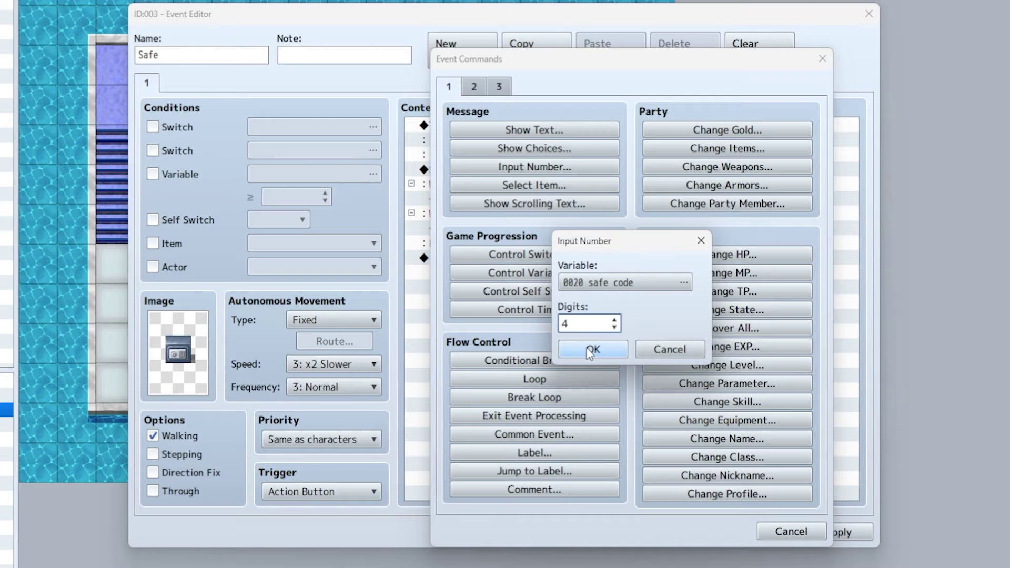
{"action": "left_click", "coordinate": [592, 349]}
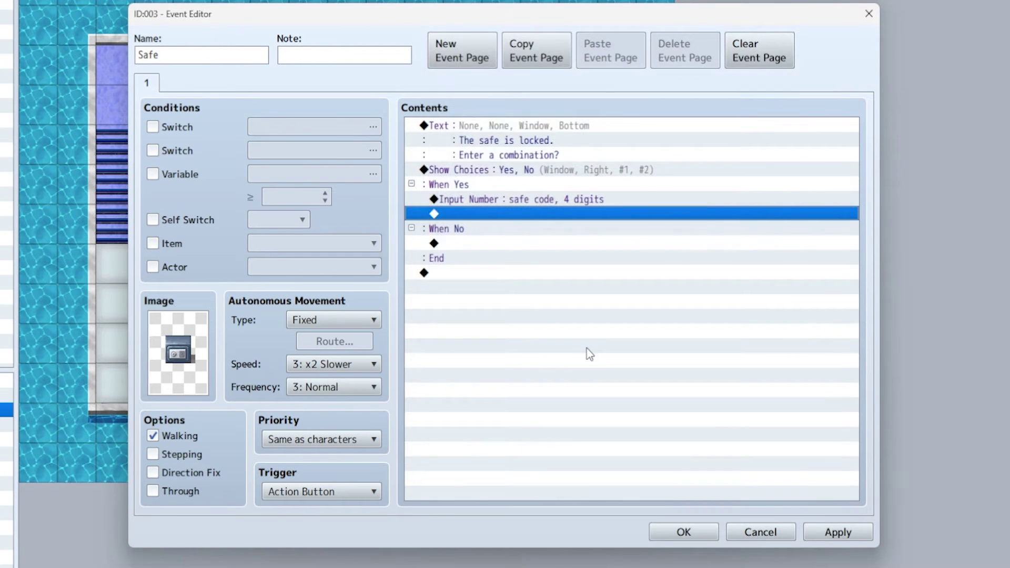
- Add a Conditional Branch testing variable safe code = constant 2236, with an Else branch
{"action": "double_click", "coordinate": [554, 216]}
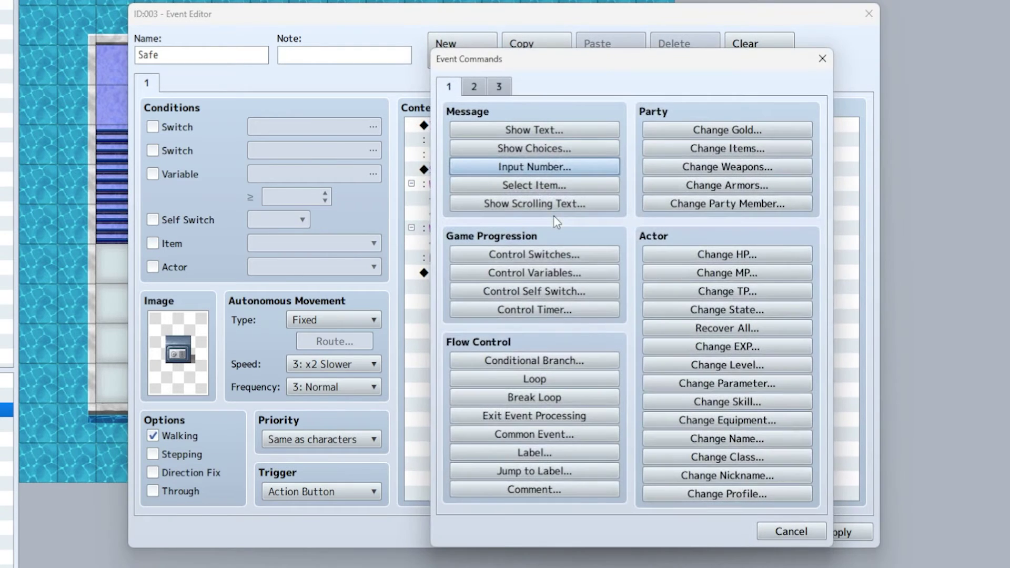
{"action": "left_click", "coordinate": [533, 361]}
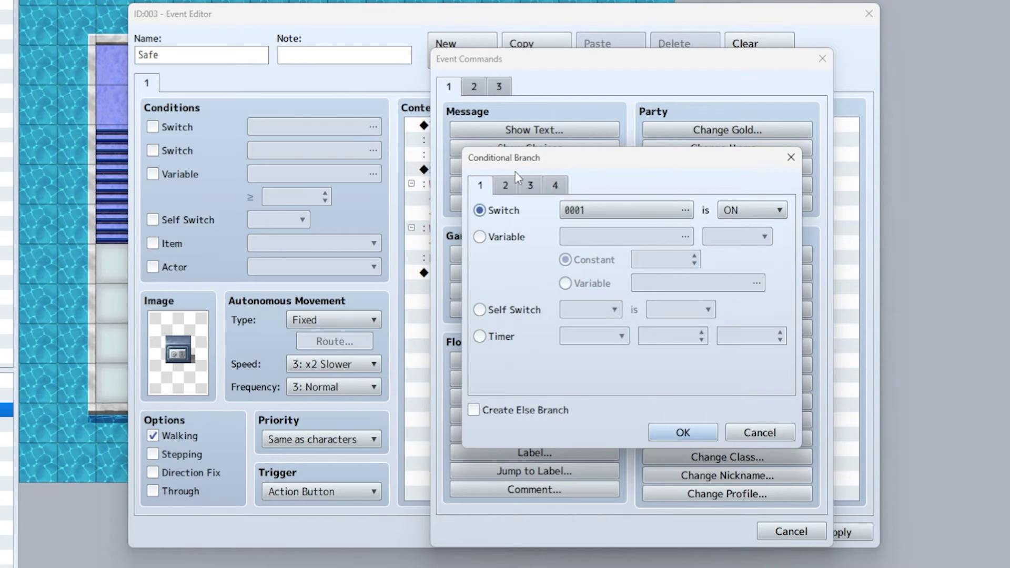
{"action": "left_click", "coordinate": [500, 238]}
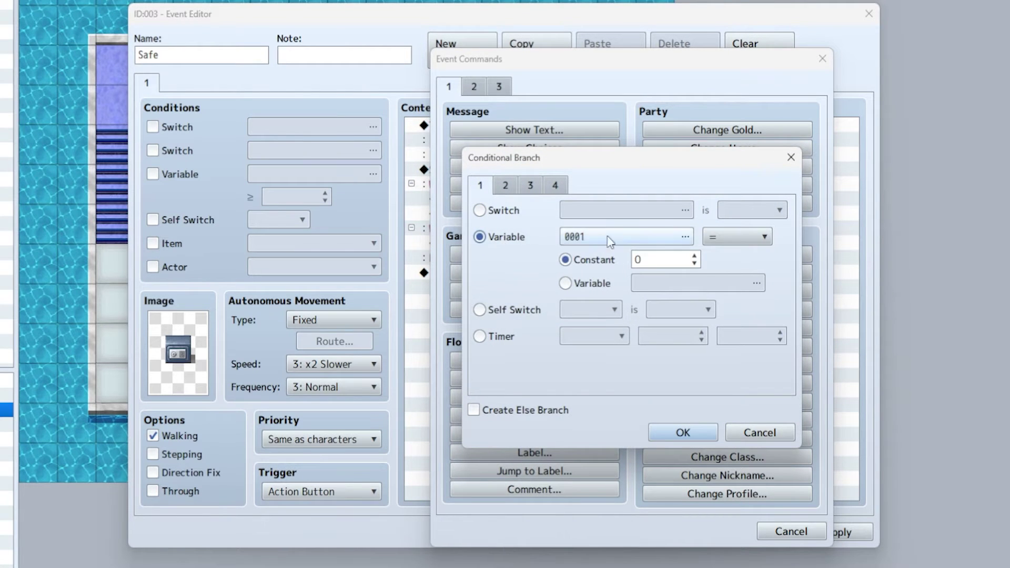
{"action": "left_click", "coordinate": [652, 237]}
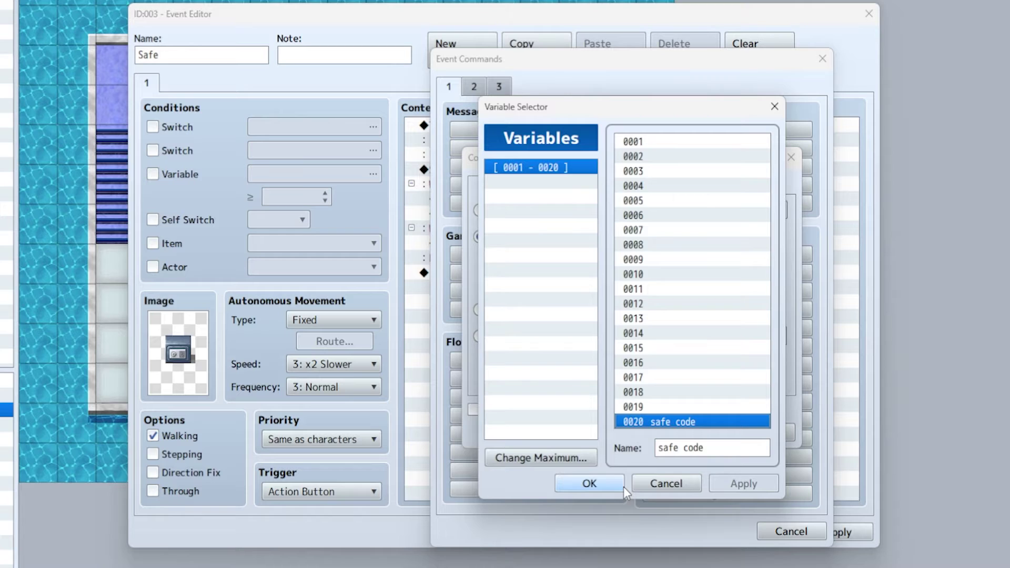
{"action": "left_click", "coordinate": [611, 484]}
{"action": "left_click", "coordinate": [637, 260]}
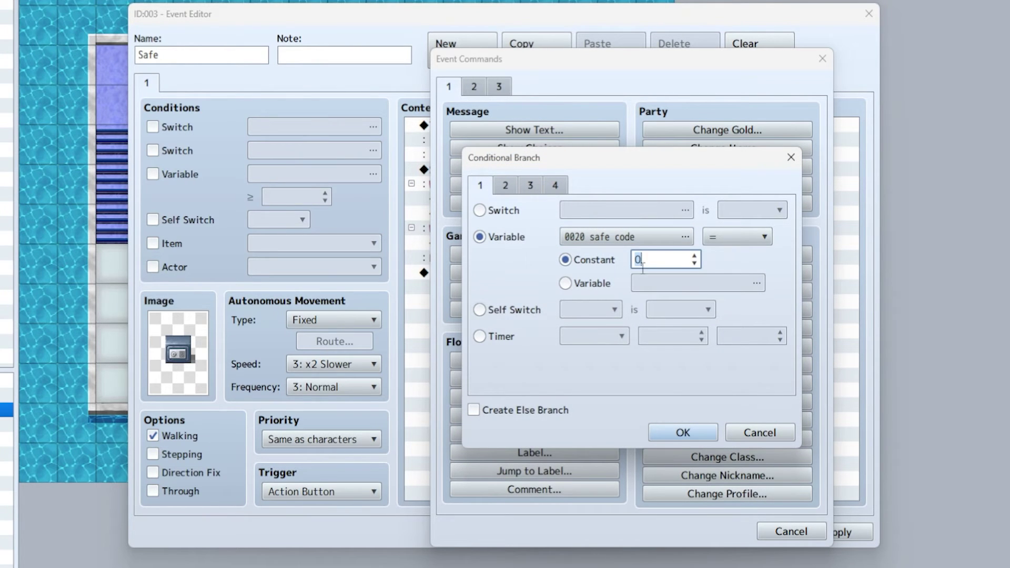
{"action": "type", "text": "2236"}
{"action": "left_click", "coordinate": [478, 413]}
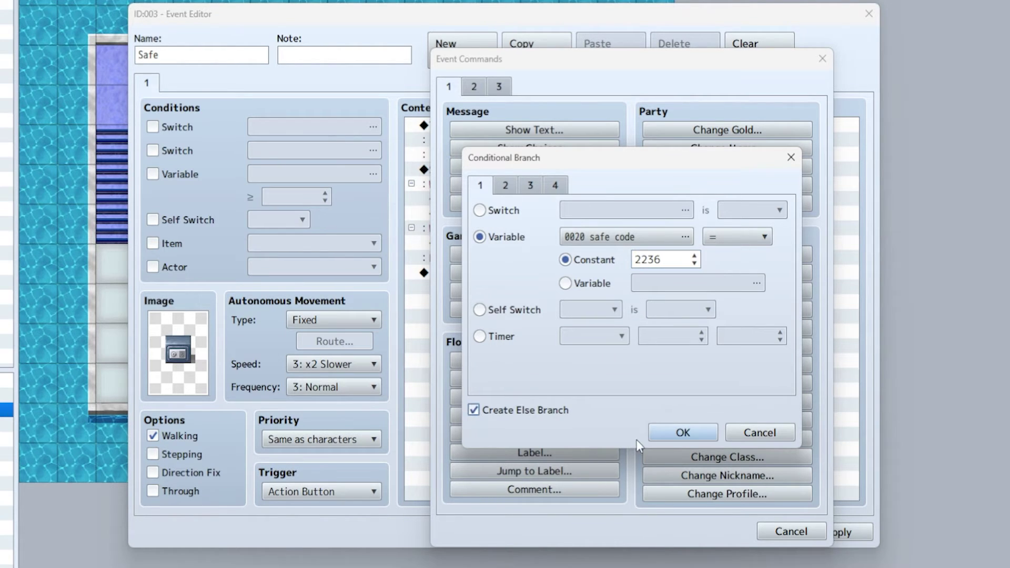
{"action": "left_click", "coordinate": [683, 433]}
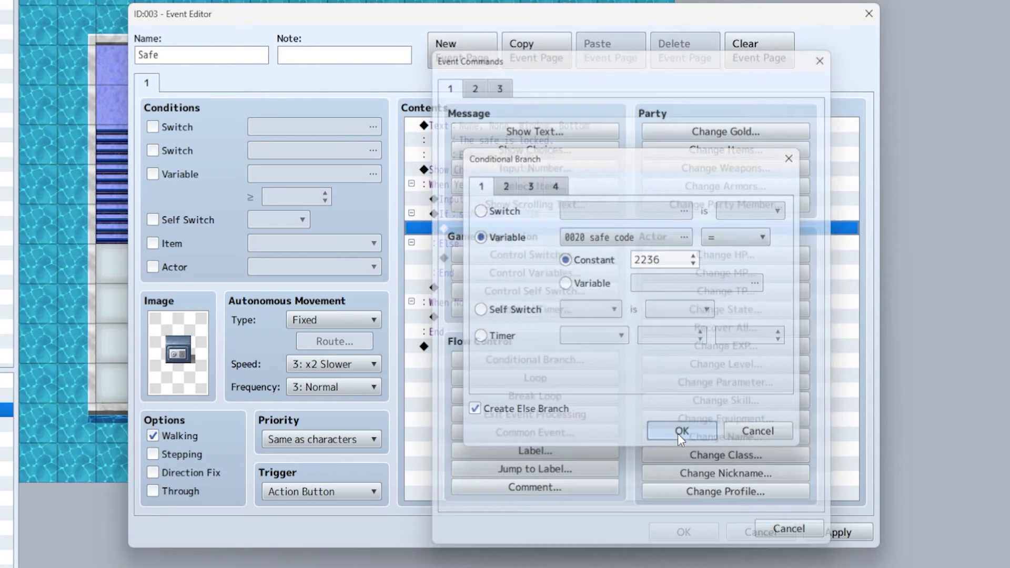
- In the If branch, show the message 'The safe is unlocked!'
{"action": "double_click", "coordinate": [482, 230]}
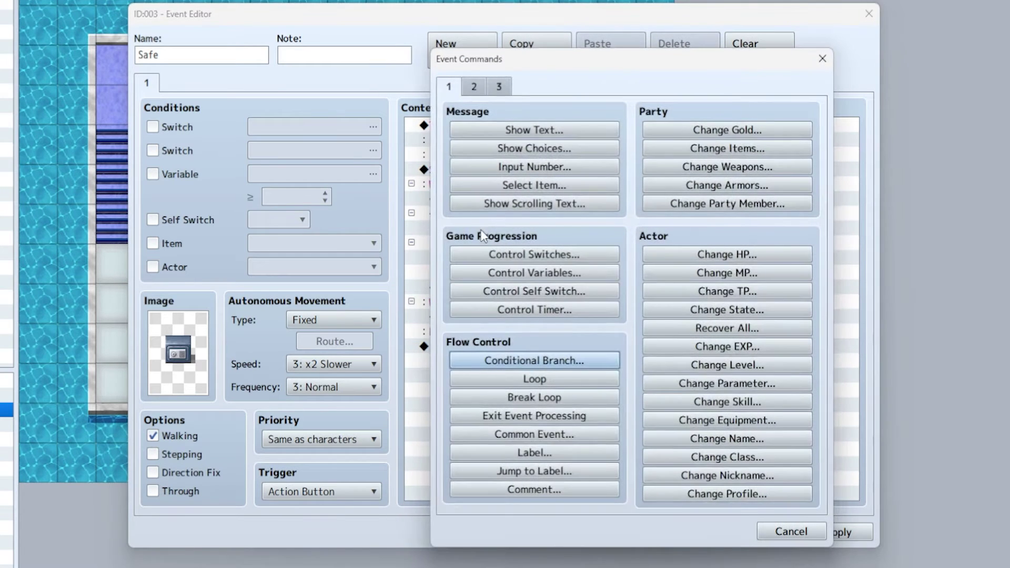
{"action": "left_click", "coordinate": [526, 130]}
{"action": "type", "text": "th"}
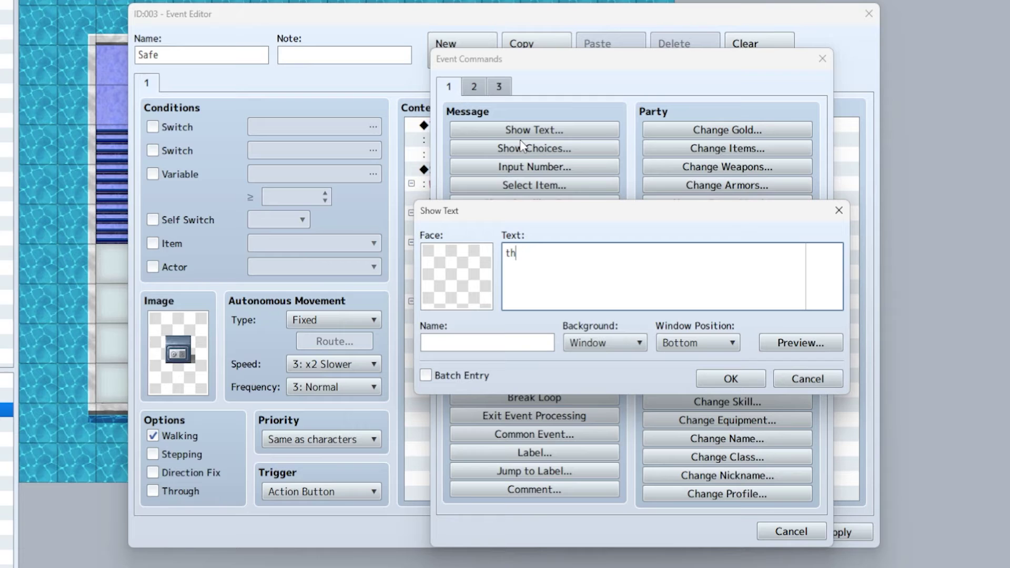
{"action": "type", "text": "e safe is unlocked!"}
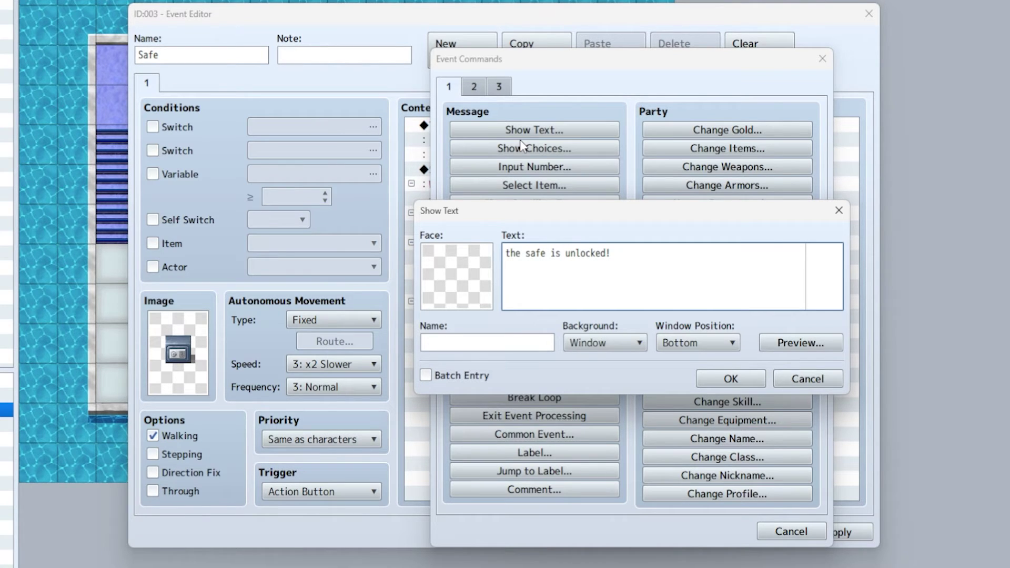
{"action": "key", "text": "BackSpace"}
{"action": "type", "text": "T"}
{"action": "left_click", "coordinate": [728, 377]}
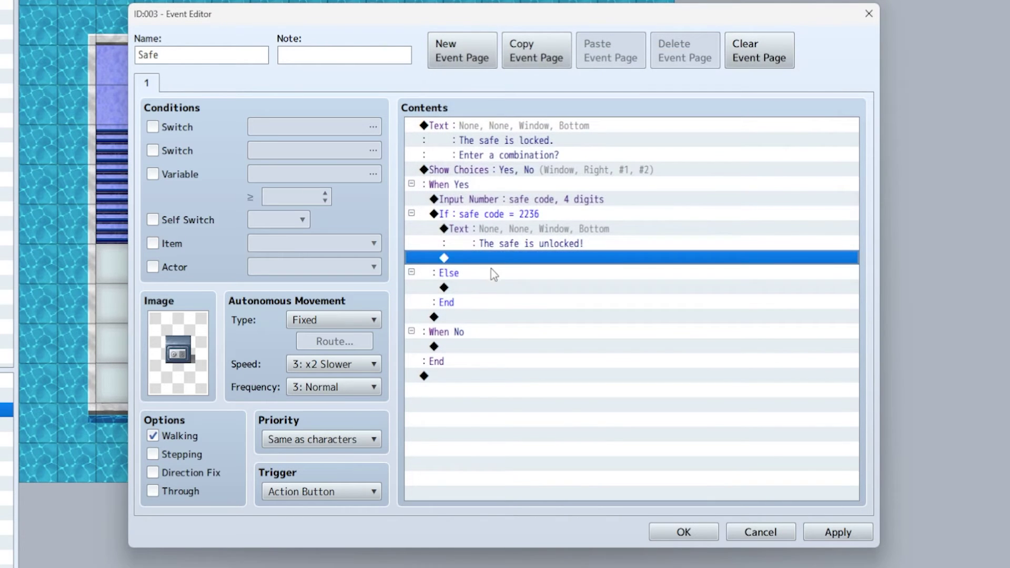
- In the Else branch, show 'That's not the right combination.'
{"action": "double_click", "coordinate": [485, 287]}
{"action": "left_click", "coordinate": [530, 130]}
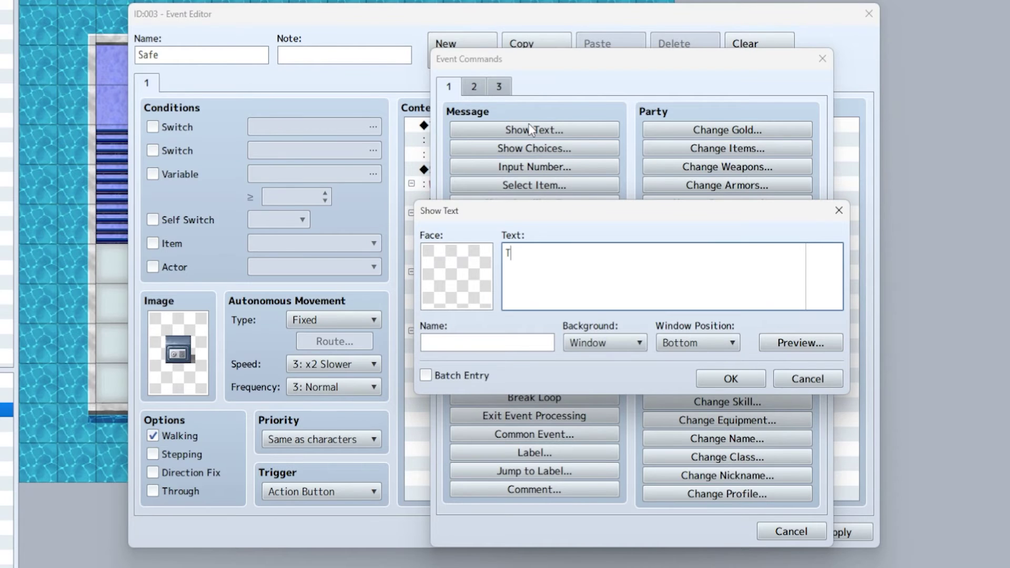
{"action": "type", "text": "That's not the right"}
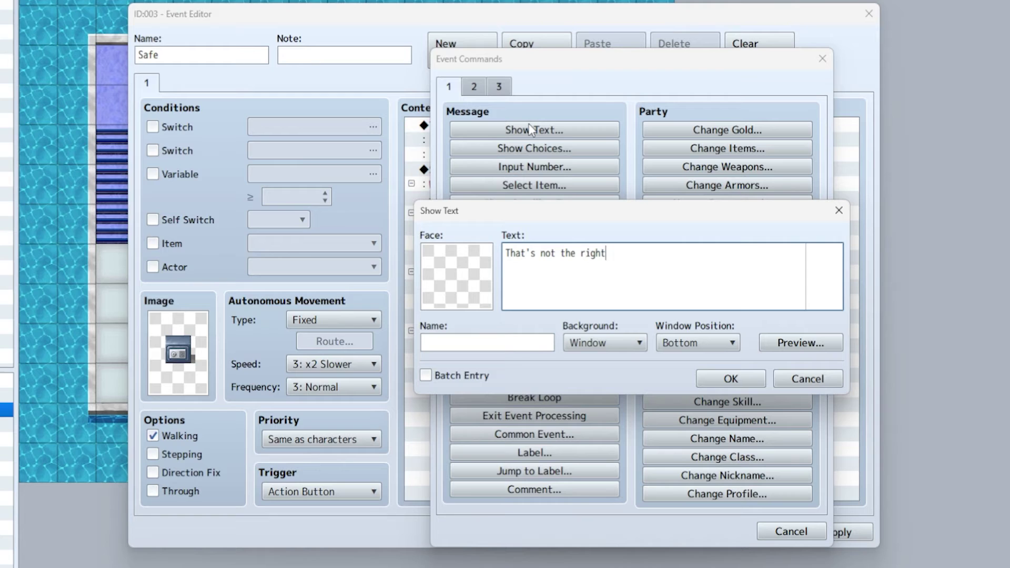
{"action": "type", "text": " combination."}
{"action": "left_click", "coordinate": [734, 376]}
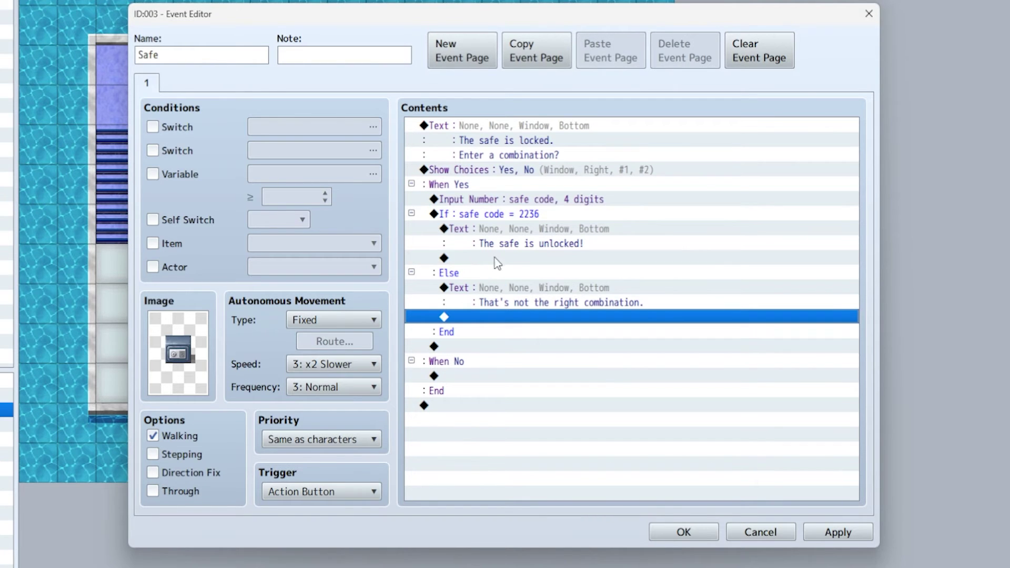
- Turn Self Switch A ON below the unlocked message
{"action": "double_click", "coordinate": [498, 259]}
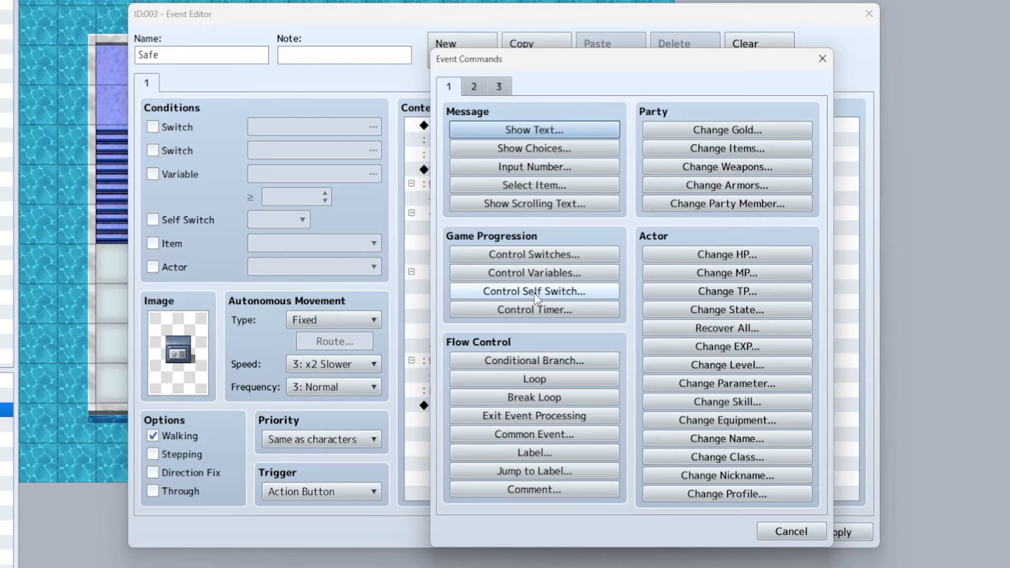
{"action": "left_click", "coordinate": [533, 291]}
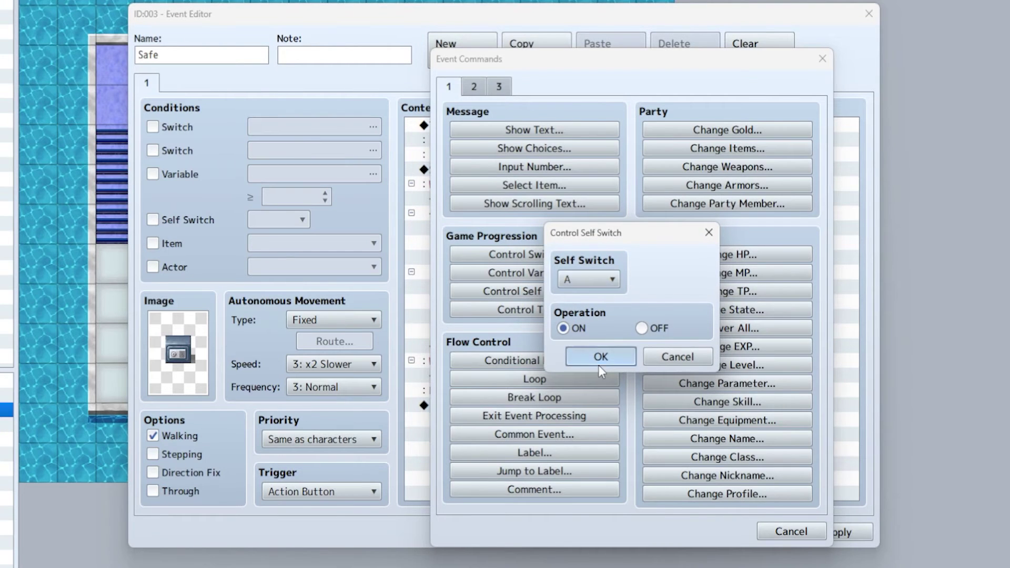
{"action": "left_click", "coordinate": [598, 361]}
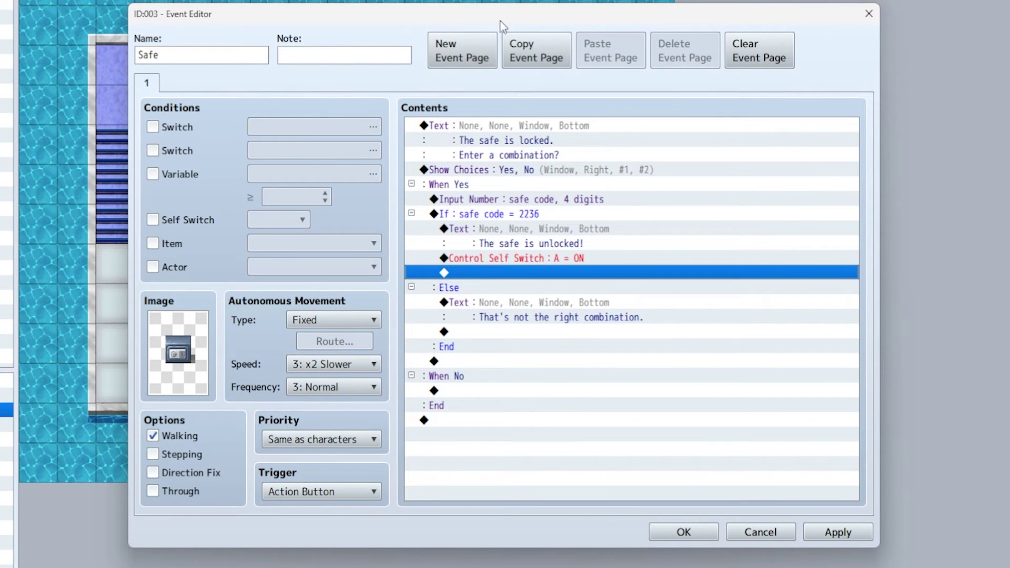
- Add a second event page and give it a safe frame from the !SF_Chest sheet
{"action": "left_click", "coordinate": [472, 68]}
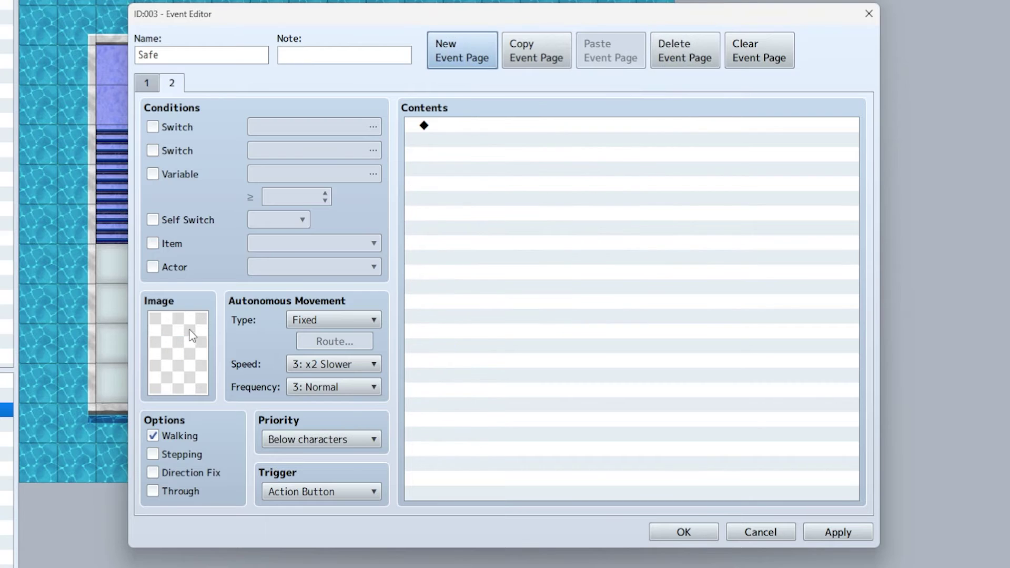
{"action": "double_click", "coordinate": [186, 333]}
{"action": "scroll", "coordinate": [330, 377], "scroll_direction": "down", "scroll_amount": 6}
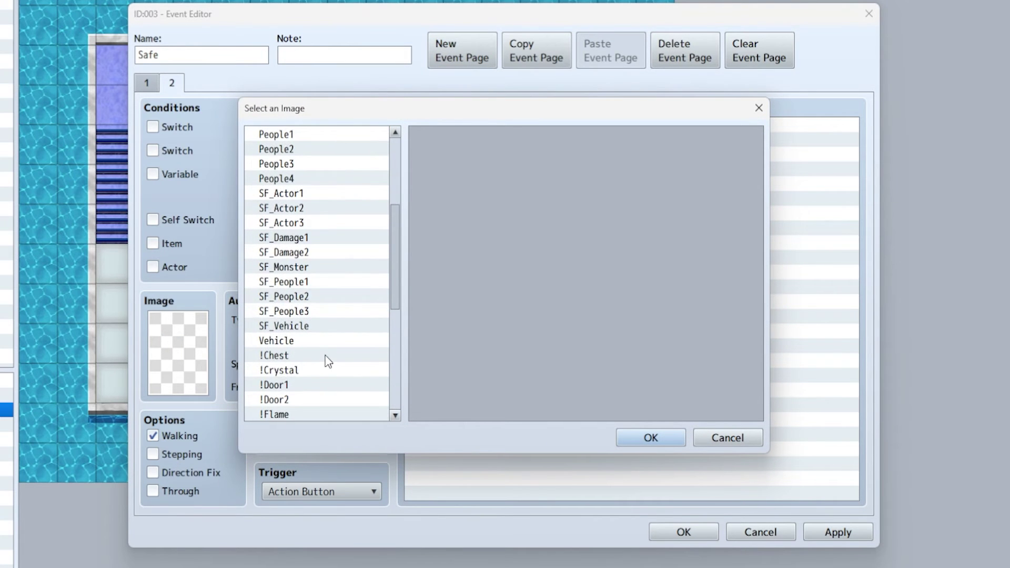
{"action": "left_click", "coordinate": [296, 389]}
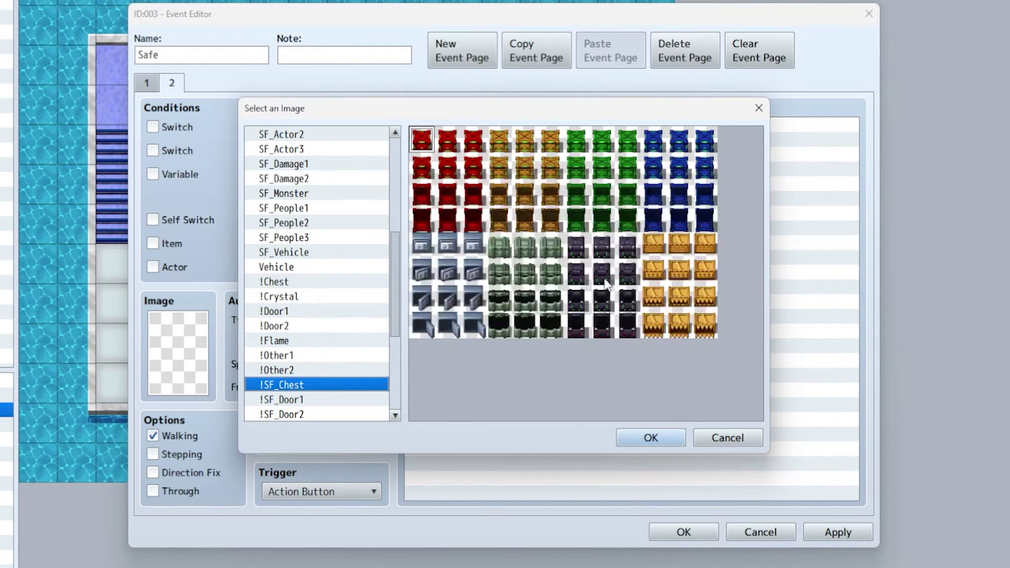
{"action": "left_click", "coordinate": [447, 246]}
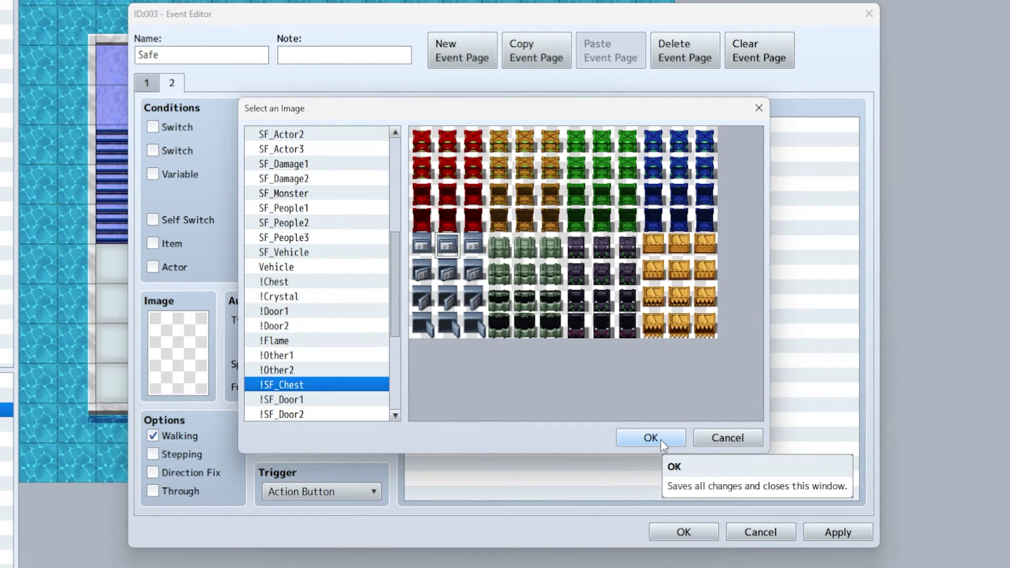
{"action": "left_click", "coordinate": [455, 276]}
{"action": "left_click", "coordinate": [455, 301]}
{"action": "left_click", "coordinate": [458, 330]}
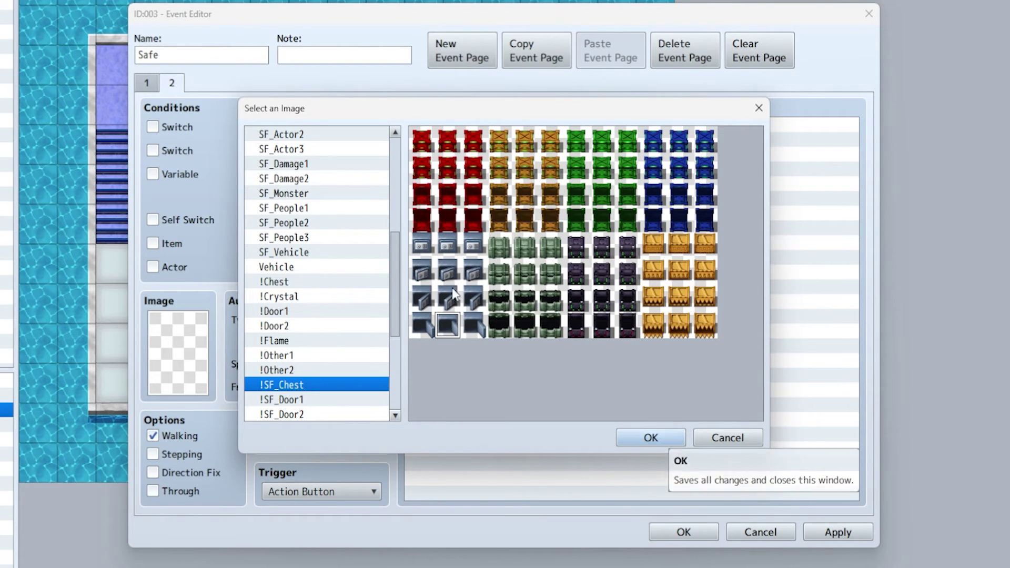
{"action": "left_click", "coordinate": [451, 252]}
{"action": "left_click", "coordinate": [452, 273]}
{"action": "left_click", "coordinate": [453, 300]}
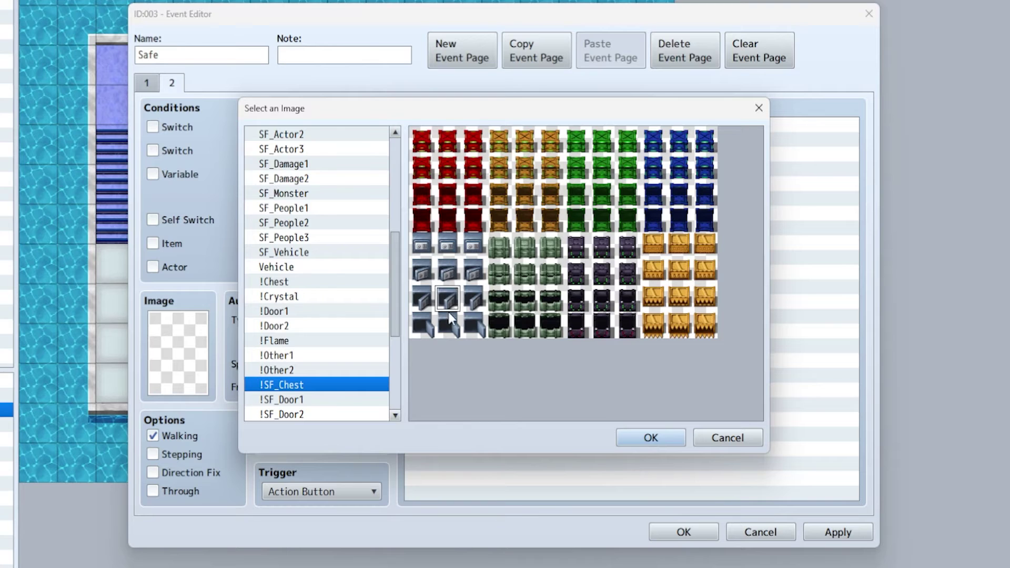
{"action": "left_click", "coordinate": [454, 327]}
{"action": "left_click", "coordinate": [671, 438]}
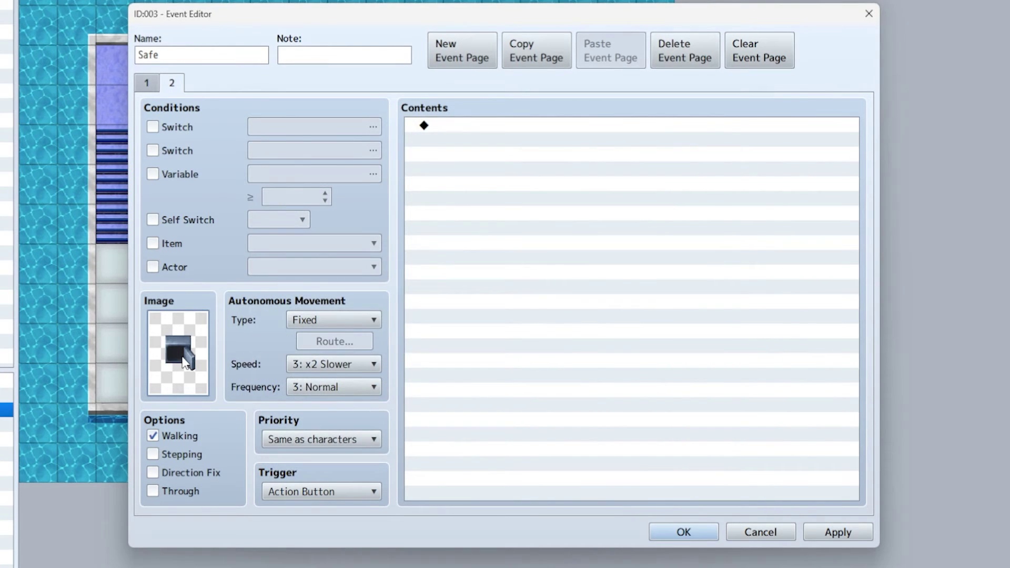
- Change page 2's image to the closed safe frame
{"action": "double_click", "coordinate": [184, 362]}
{"action": "left_click", "coordinate": [454, 257]}
{"action": "left_click", "coordinate": [652, 438]}
- On page 2, play the Chime2 sound effect at 55% volume
{"action": "double_click", "coordinate": [439, 128]}
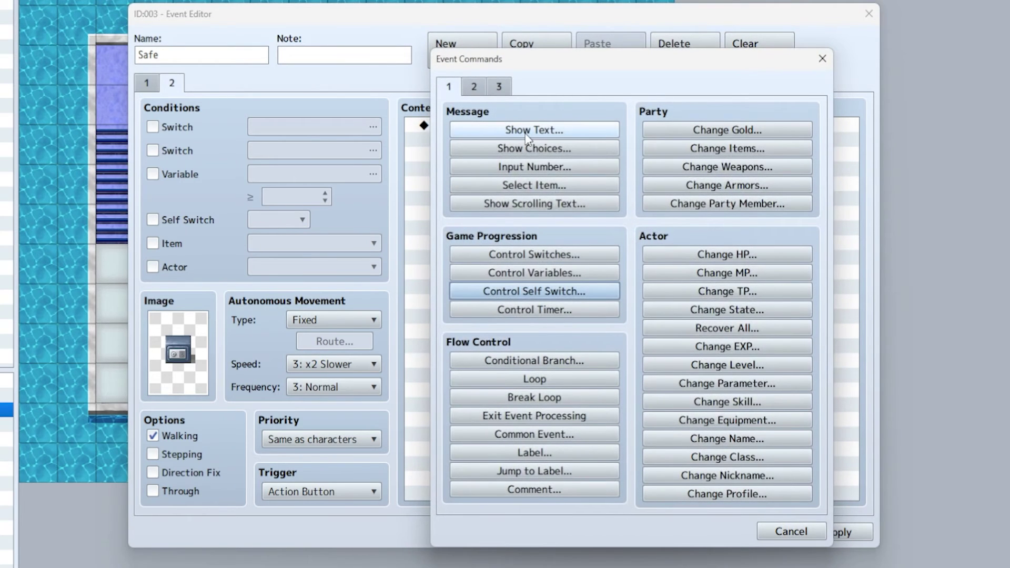
{"action": "left_click", "coordinate": [474, 86]}
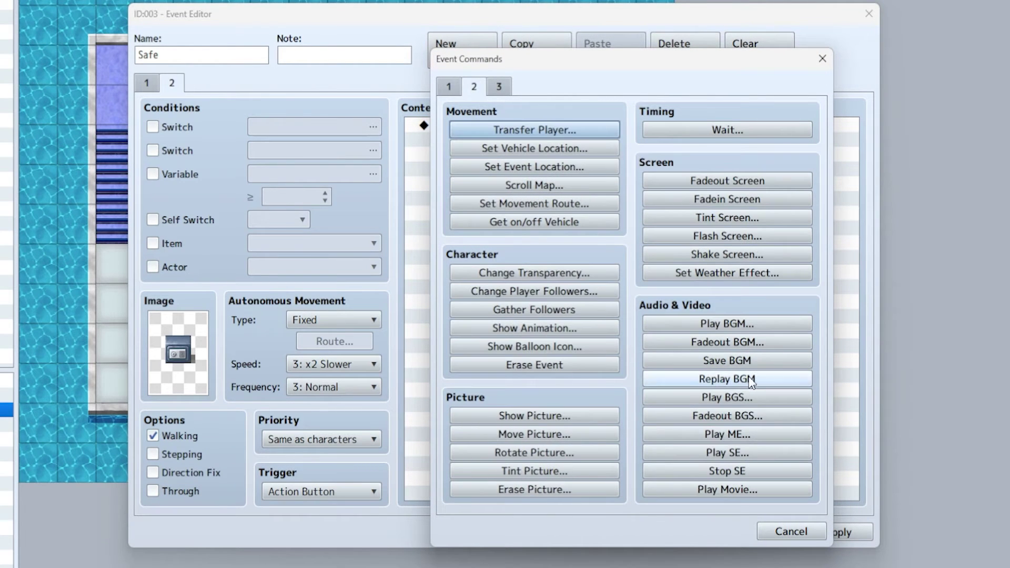
{"action": "left_click", "coordinate": [728, 454]}
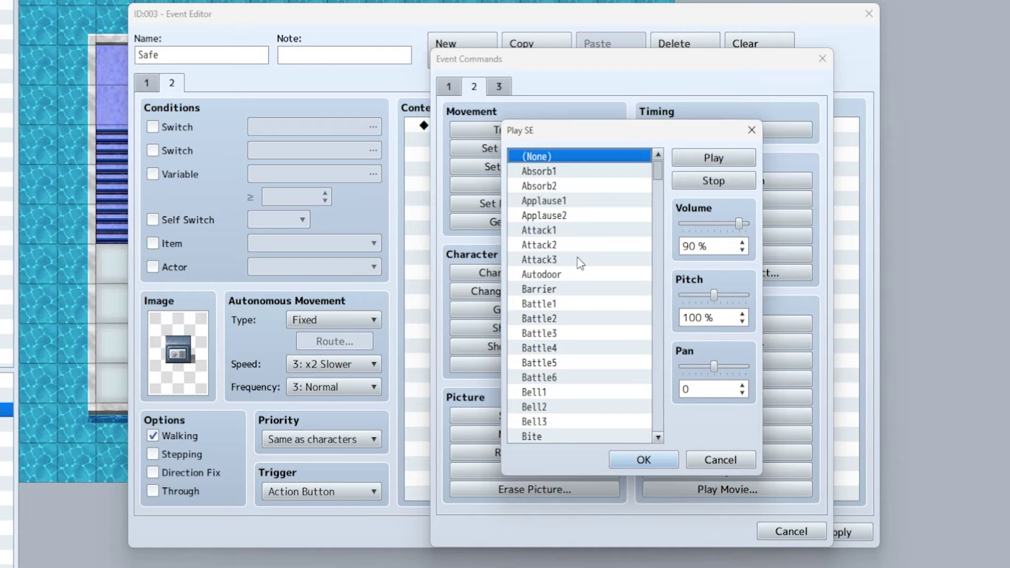
{"action": "scroll", "coordinate": [595, 258], "scroll_direction": "down", "scroll_amount": 3}
{"action": "scroll", "coordinate": [596, 256], "scroll_direction": "down", "scroll_amount": 11}
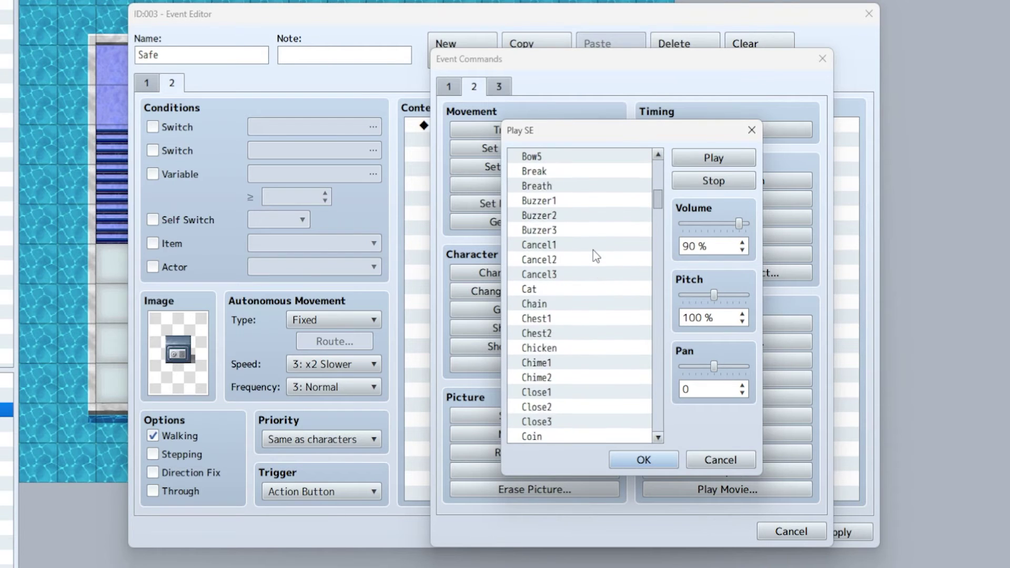
{"action": "scroll", "coordinate": [593, 251], "scroll_direction": "down", "scroll_amount": 1}
{"action": "left_click", "coordinate": [585, 260]}
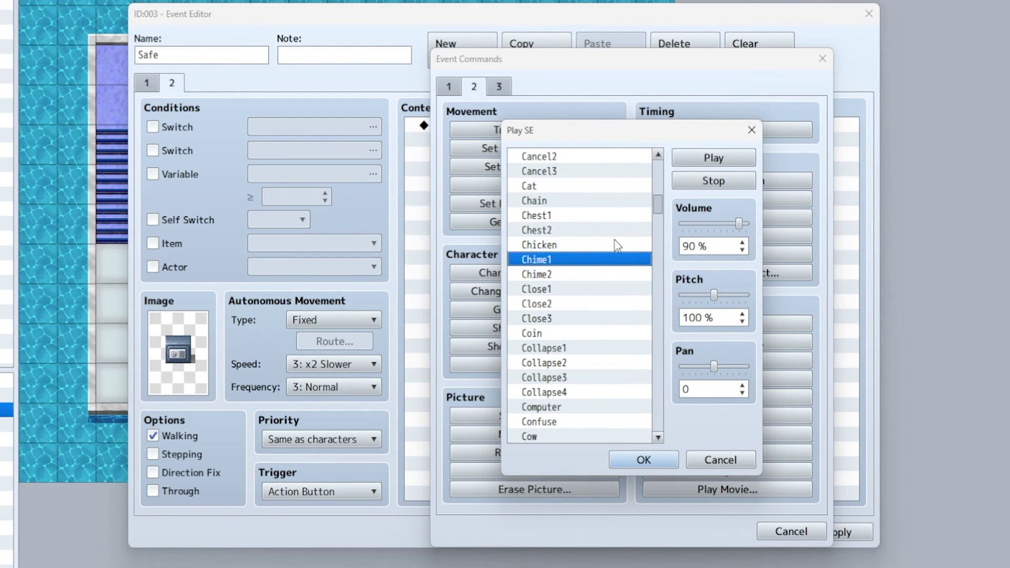
{"action": "left_click", "coordinate": [587, 274]}
{"action": "left_click", "coordinate": [729, 158]}
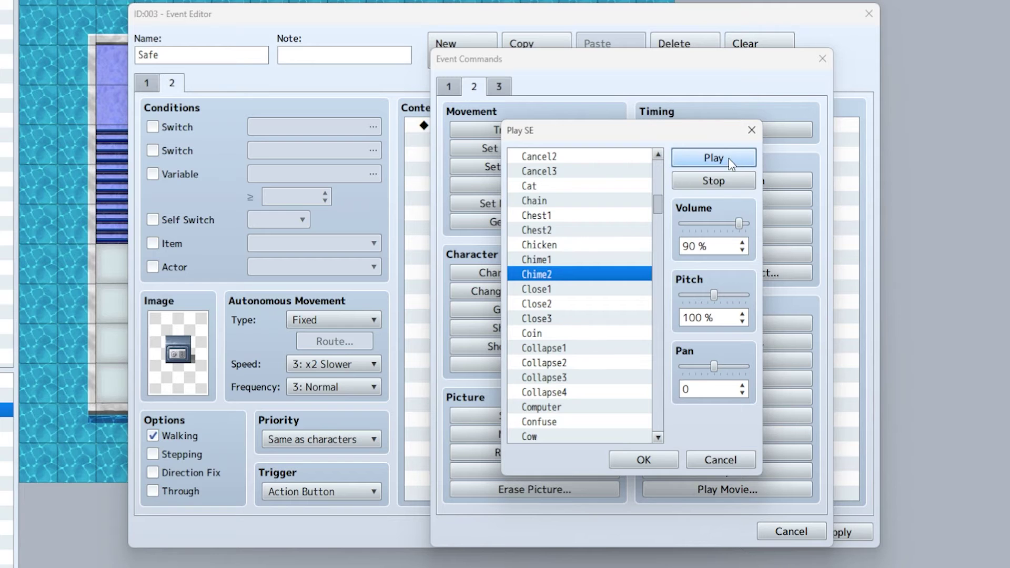
{"action": "left_click_drag", "start_coordinate": [738, 224], "coordinate": [718, 224]}
{"action": "left_click", "coordinate": [644, 460]}
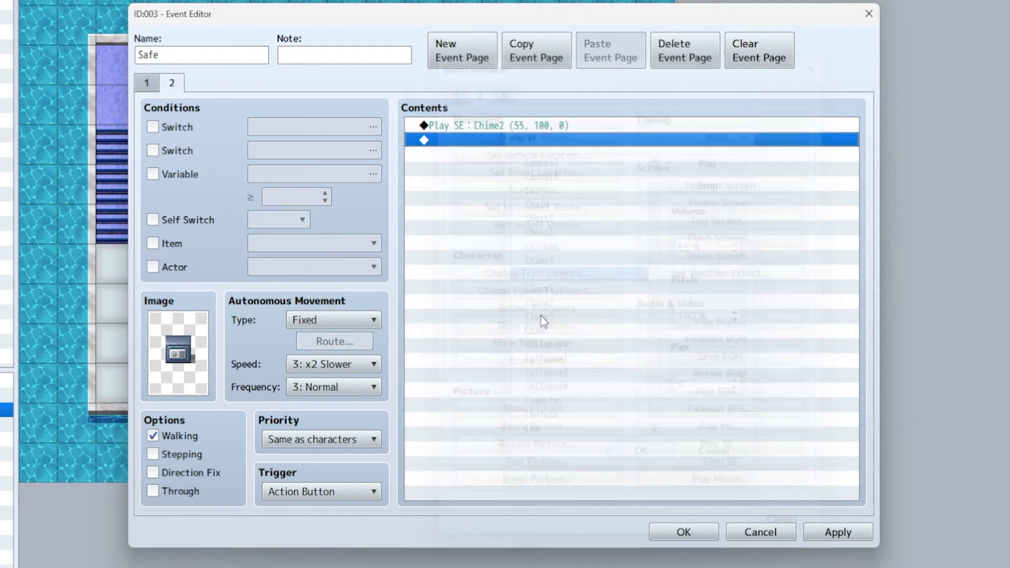
- Add a 30-frame wait after the chime
{"action": "double_click", "coordinate": [492, 142]}
{"action": "left_click", "coordinate": [714, 129]}
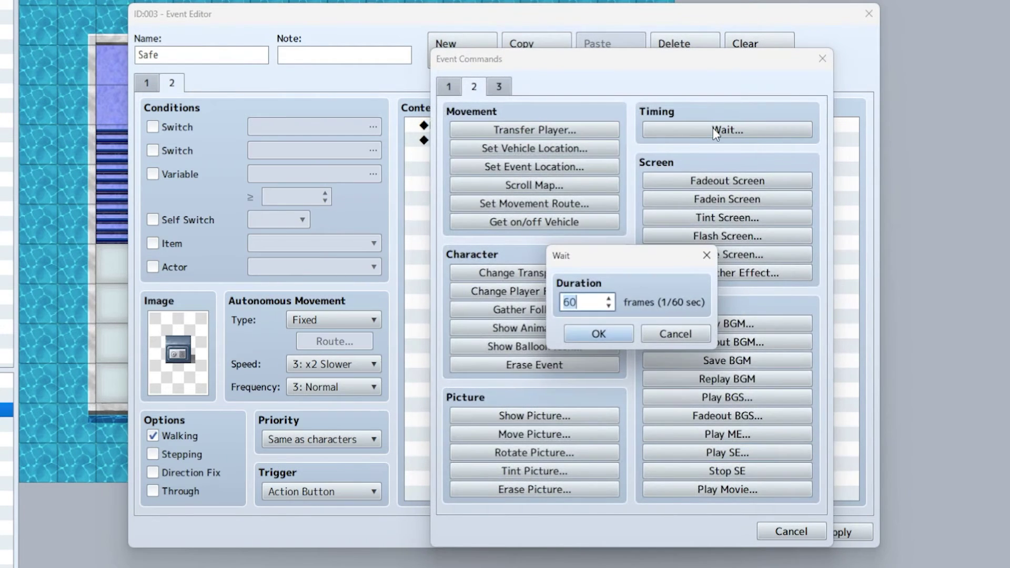
{"action": "type", "text": "30"}
{"action": "key", "text": "Return"}
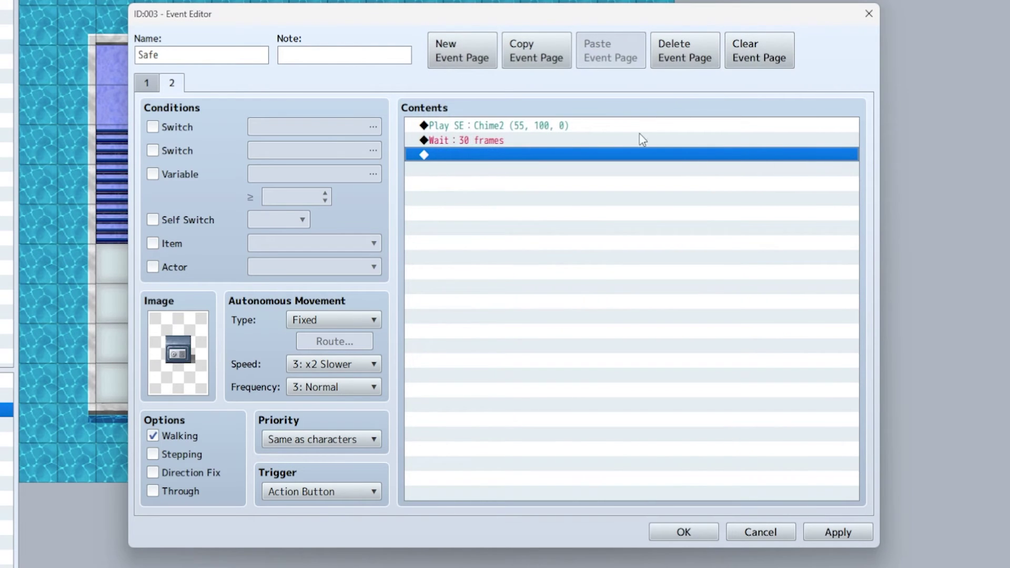
- Play the Gate2 sound effect at 45% volume and 150% pitch
{"action": "double_click", "coordinate": [481, 157]}
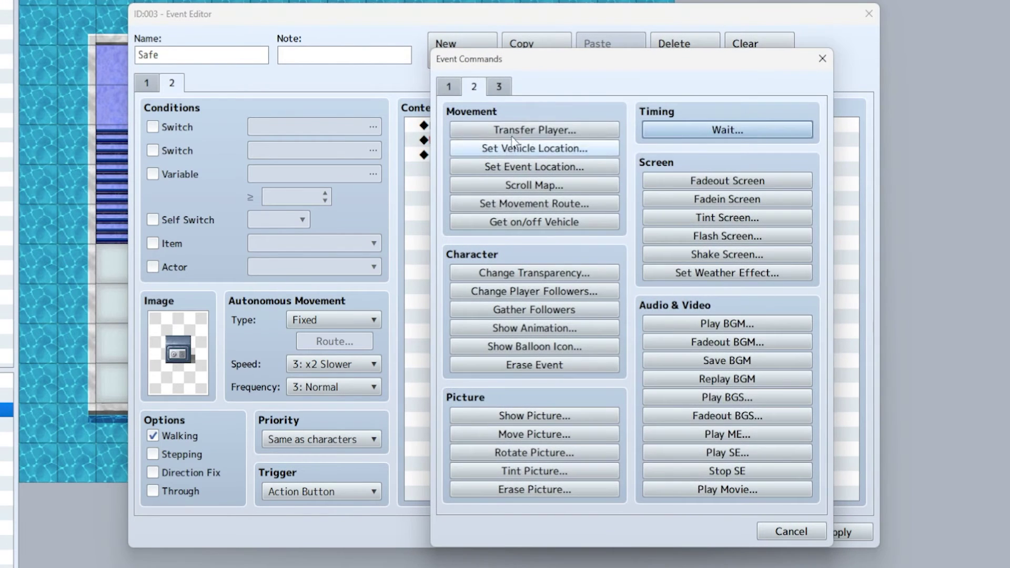
{"action": "left_click", "coordinate": [760, 456]}
{"action": "scroll", "coordinate": [559, 303], "scroll_direction": "down", "scroll_amount": 3}
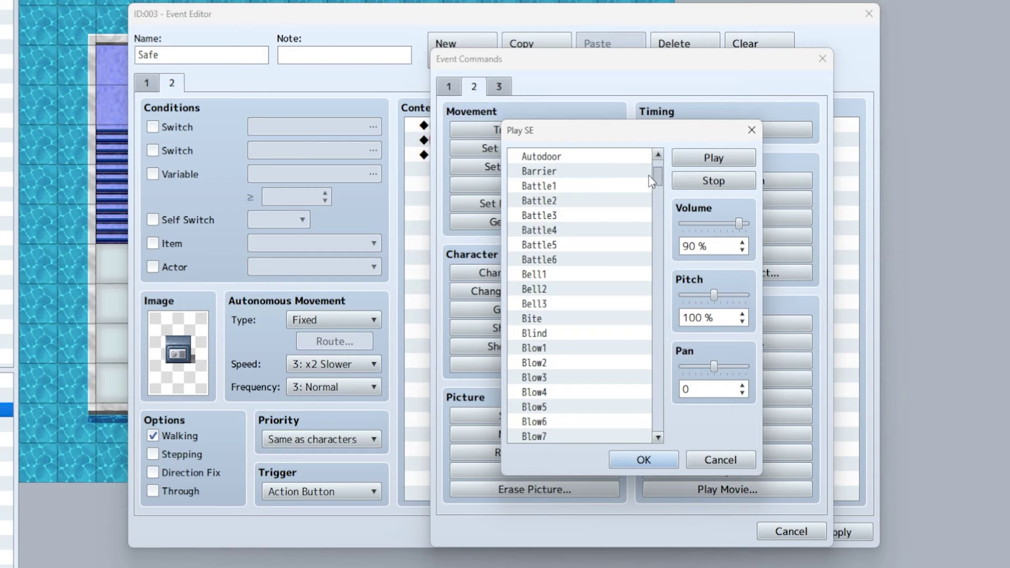
{"action": "left_click", "coordinate": [625, 161]}
{"action": "left_click", "coordinate": [674, 158]}
{"action": "left_click_drag", "start_coordinate": [659, 178], "coordinate": [658, 231]}
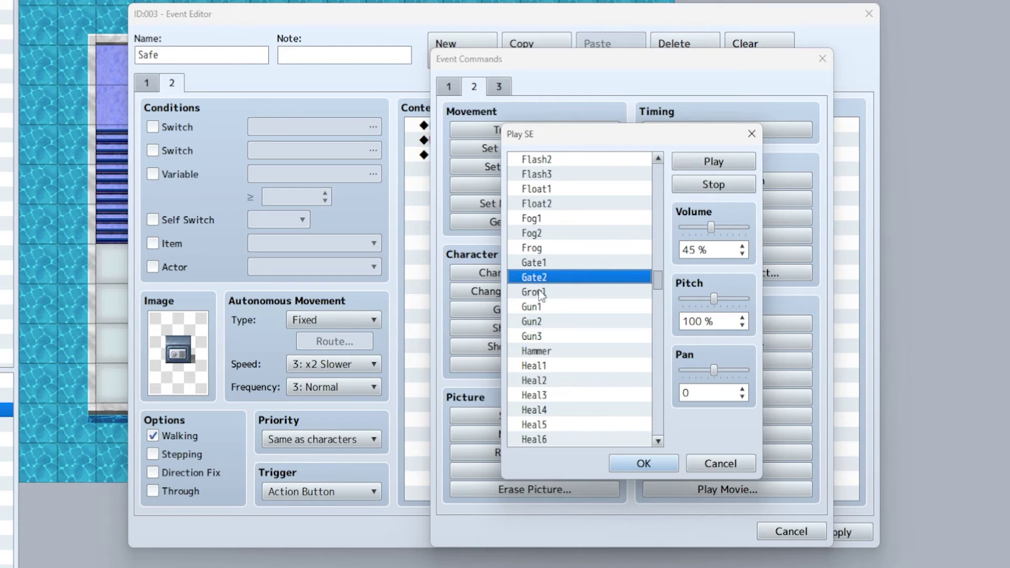
{"action": "left_click", "coordinate": [715, 163]}
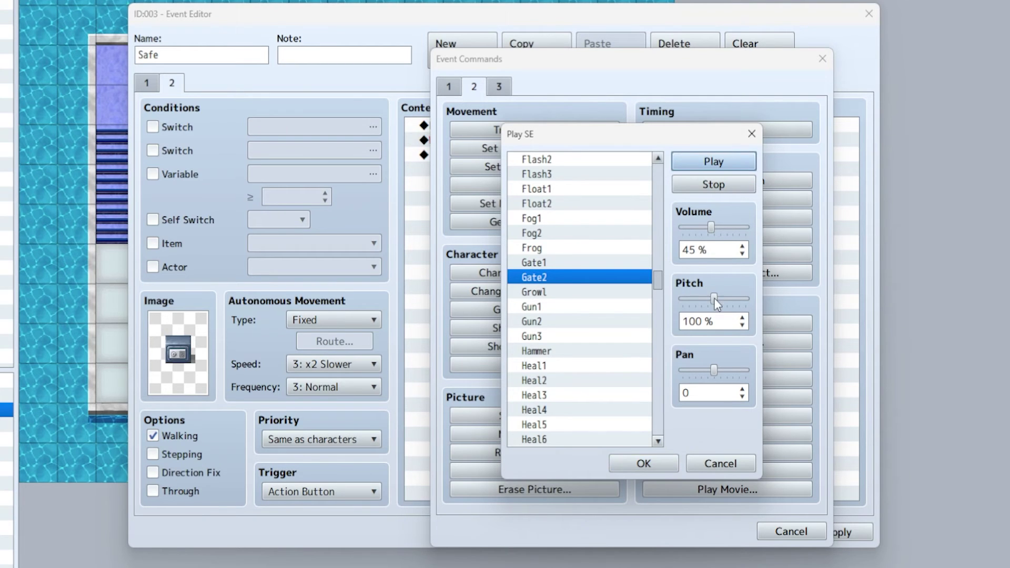
{"action": "left_click_drag", "start_coordinate": [715, 298], "coordinate": [756, 307]}
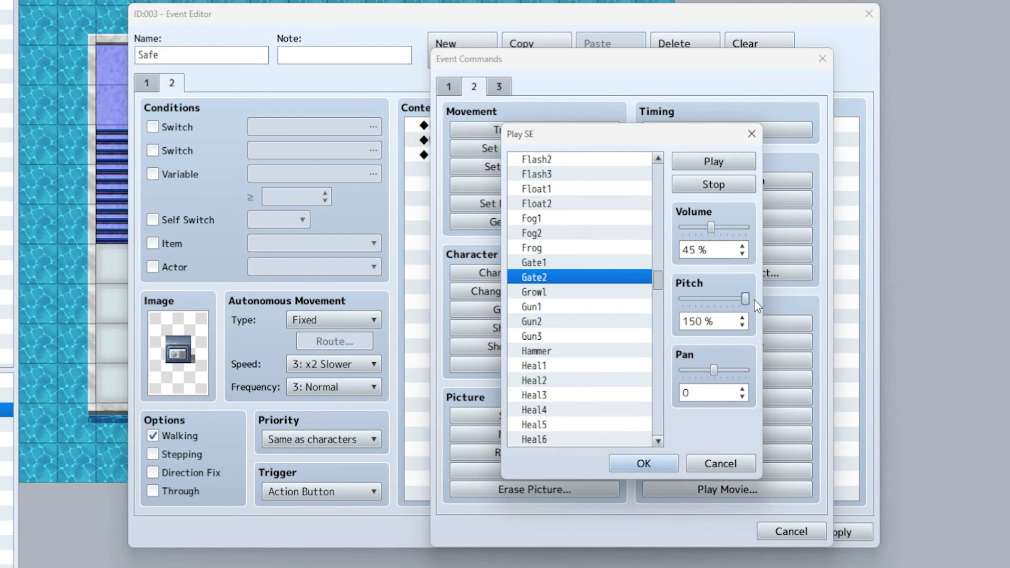
{"action": "left_click", "coordinate": [644, 465]}
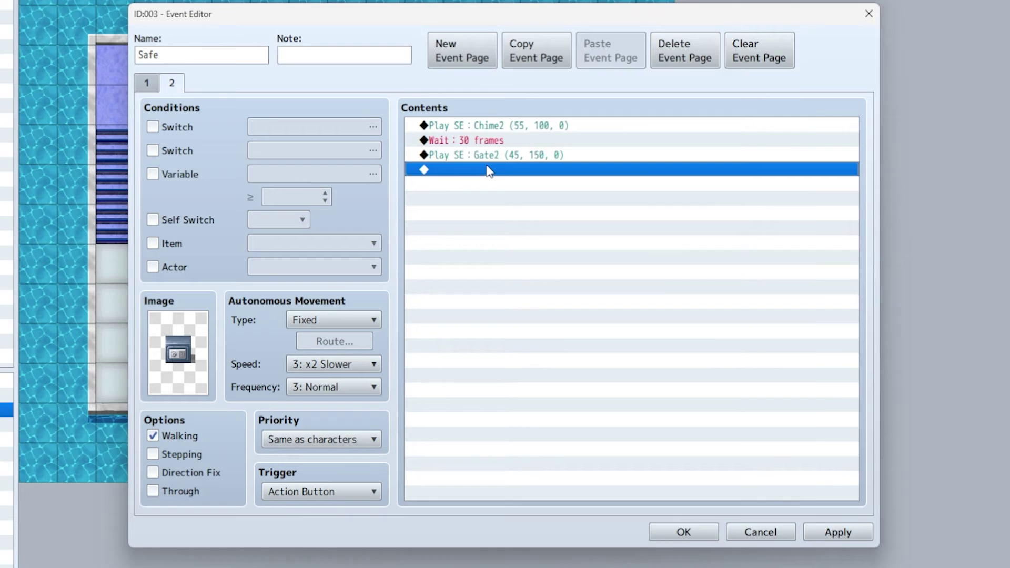
- Start a movement route for This Event: turn left, then wait 15 frames
{"action": "double_click", "coordinate": [490, 170]}
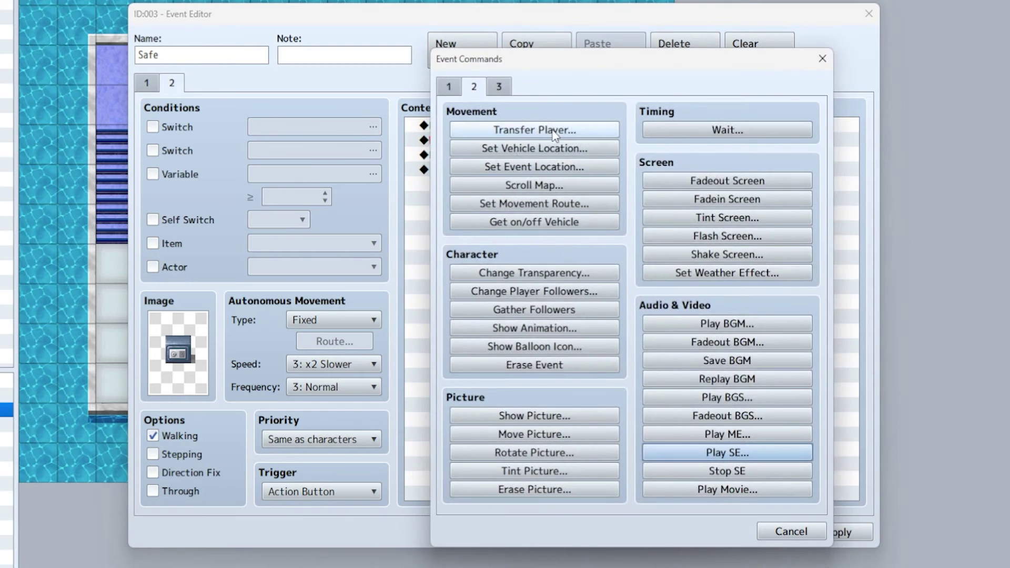
{"action": "left_click", "coordinate": [536, 204]}
{"action": "left_click", "coordinate": [404, 150]}
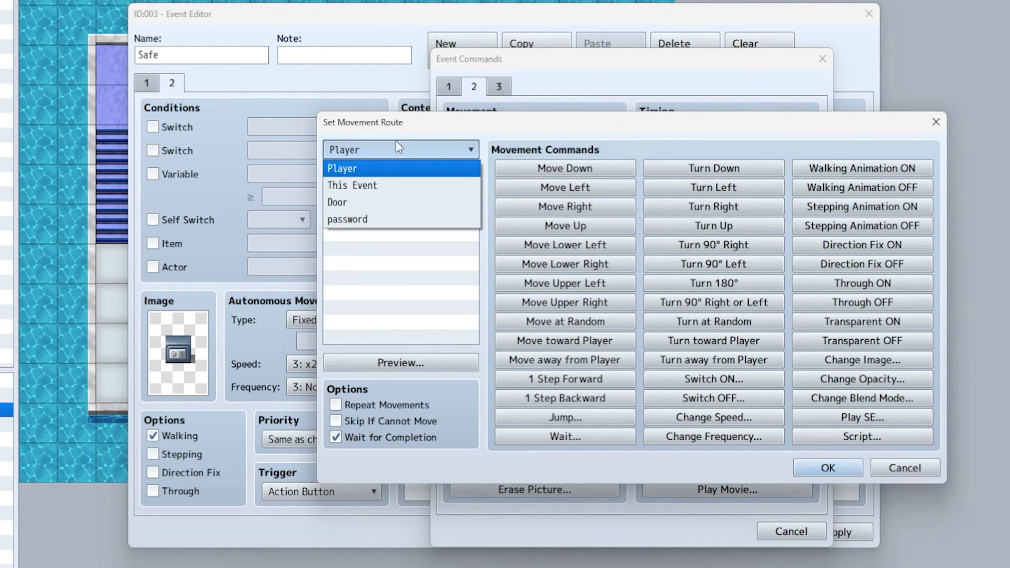
{"action": "left_click", "coordinate": [375, 188]}
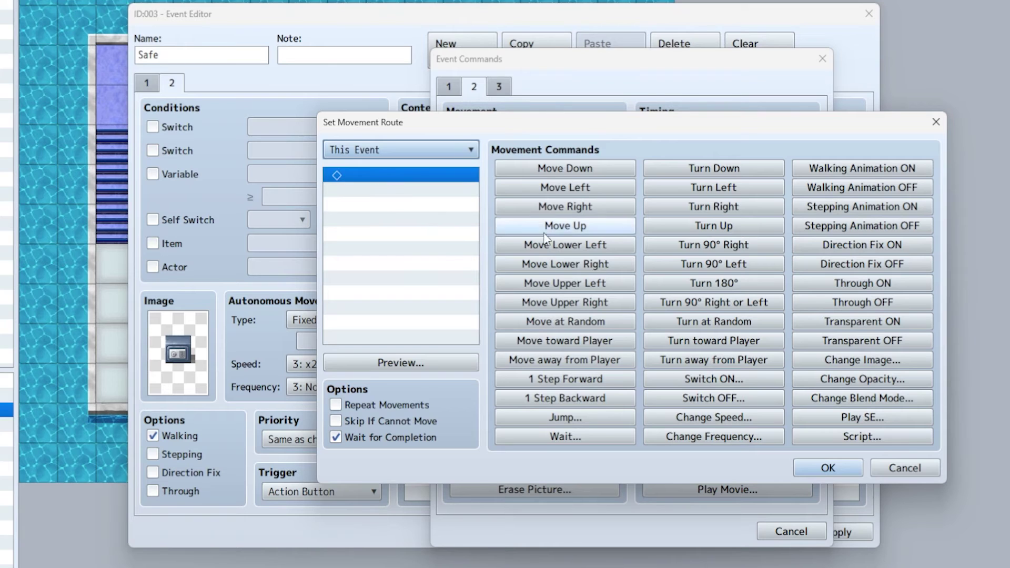
{"action": "left_click", "coordinate": [728, 191]}
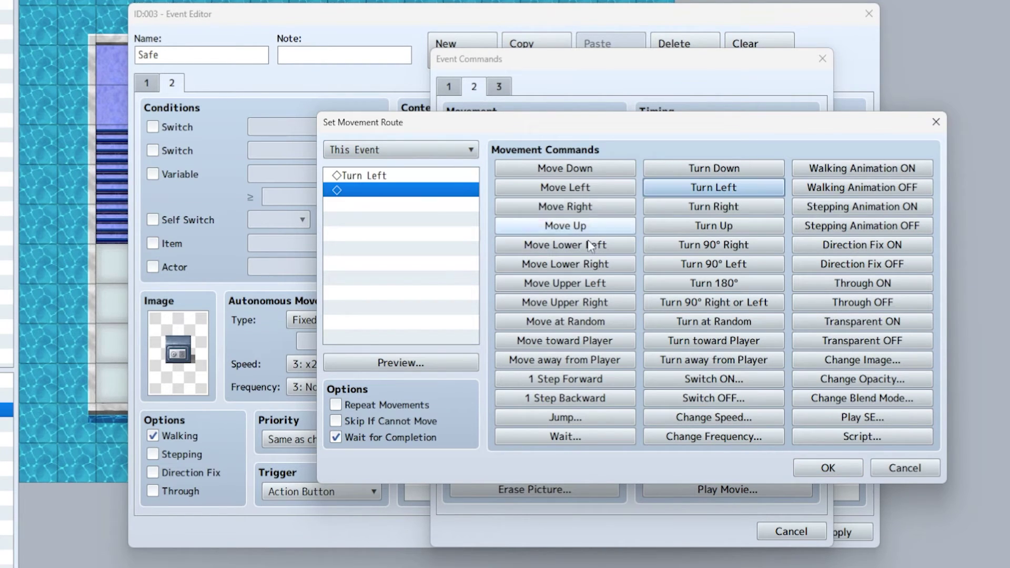
{"action": "left_click", "coordinate": [566, 437]}
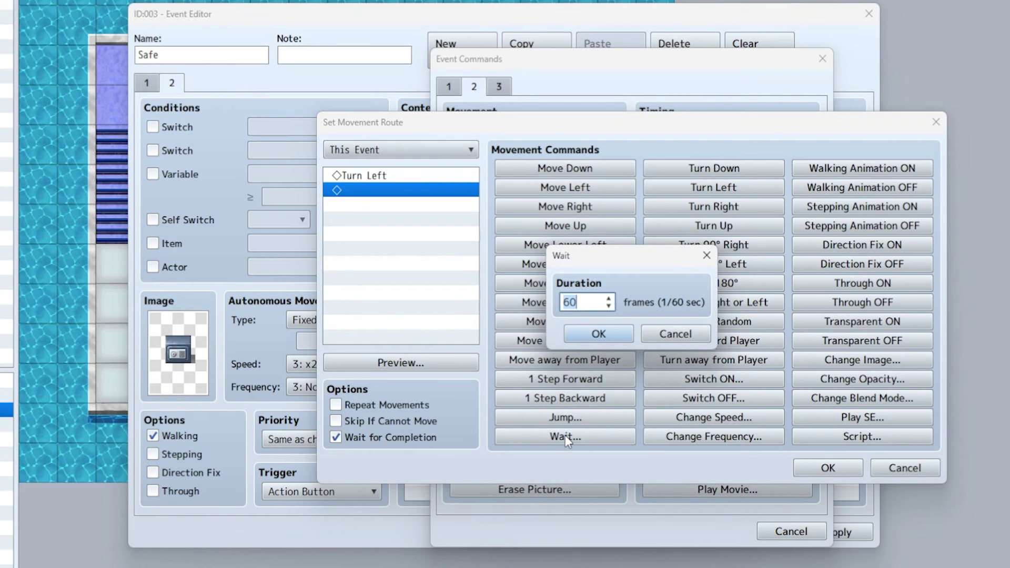
{"action": "type", "text": "15"}
{"action": "key", "text": "Return"}
- Finish the route with turn right, wait 15 frames, and turn down
{"action": "left_click", "coordinate": [719, 209]}
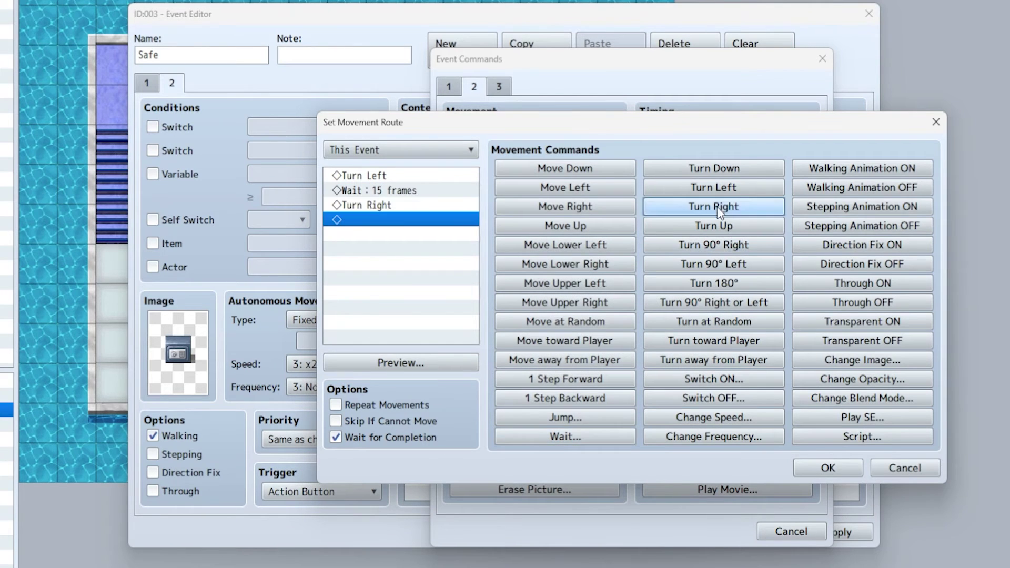
{"action": "left_click", "coordinate": [561, 440]}
{"action": "type", "text": "15"}
{"action": "key", "text": "Return"}
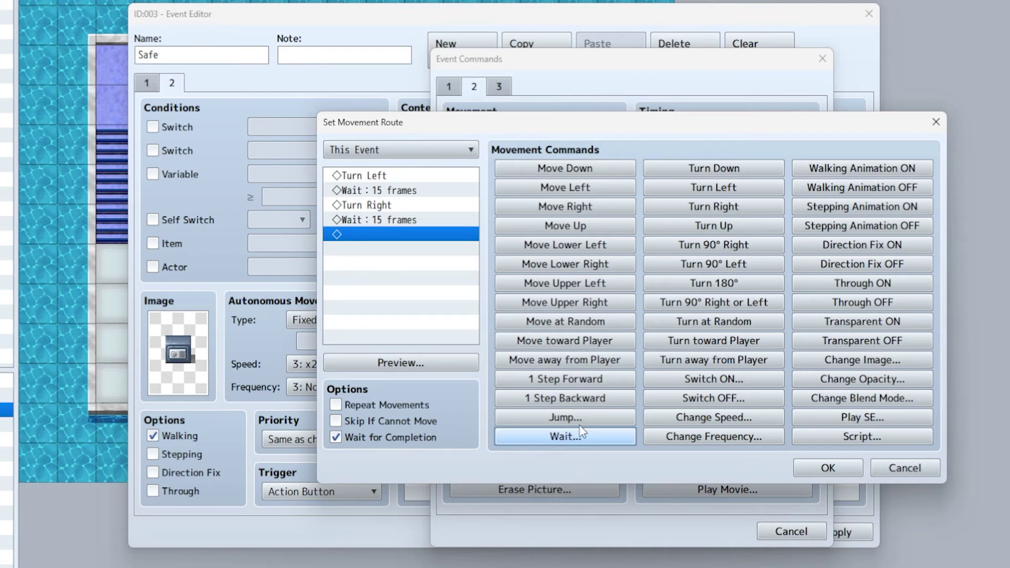
{"action": "left_click", "coordinate": [724, 167]}
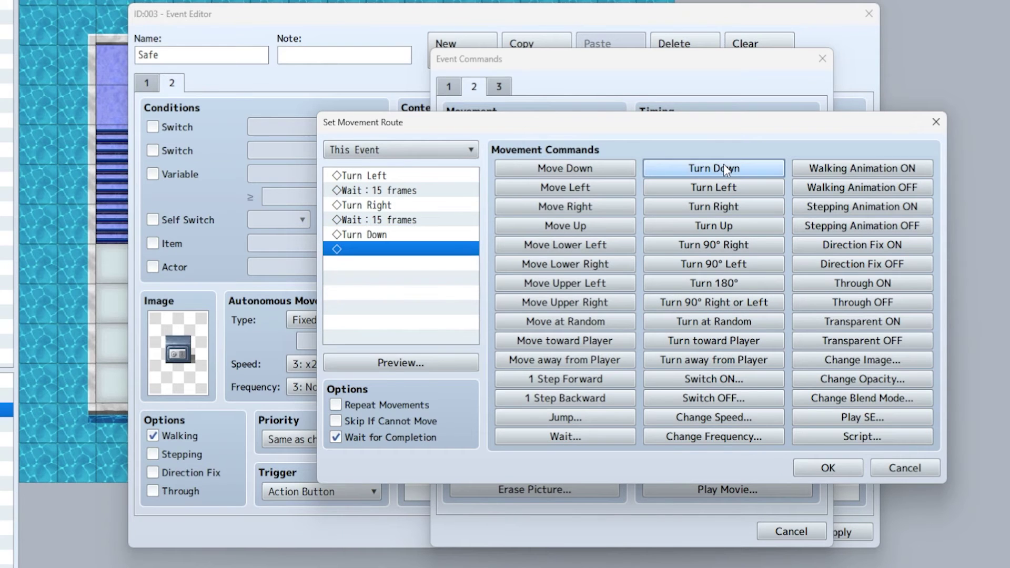
{"action": "left_click", "coordinate": [832, 466]}
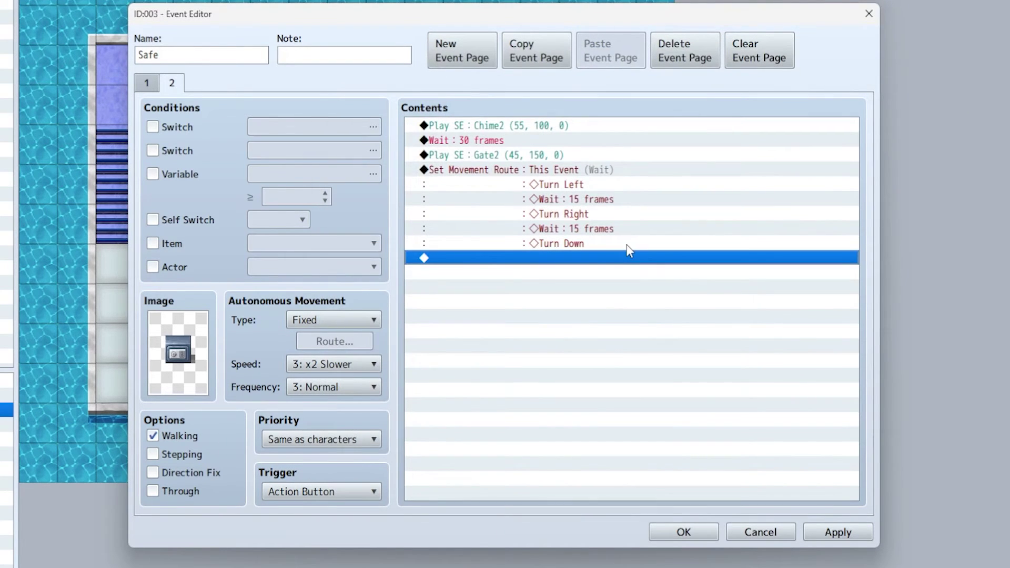
- Add the message 'You found 20 gold!' after the movement route
{"action": "double_click", "coordinate": [515, 260]}
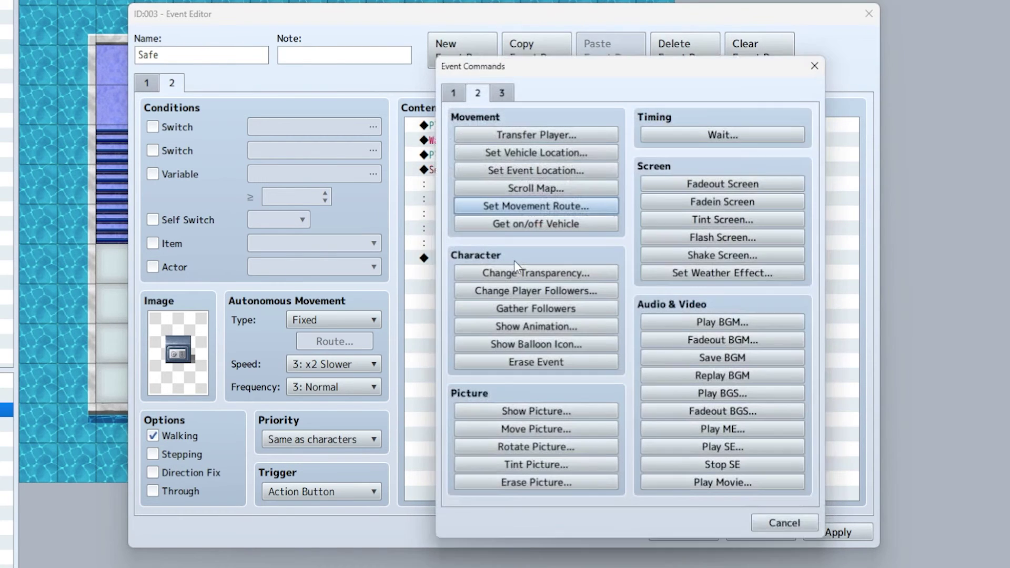
{"action": "left_click", "coordinate": [450, 88]}
{"action": "left_click", "coordinate": [534, 129]}
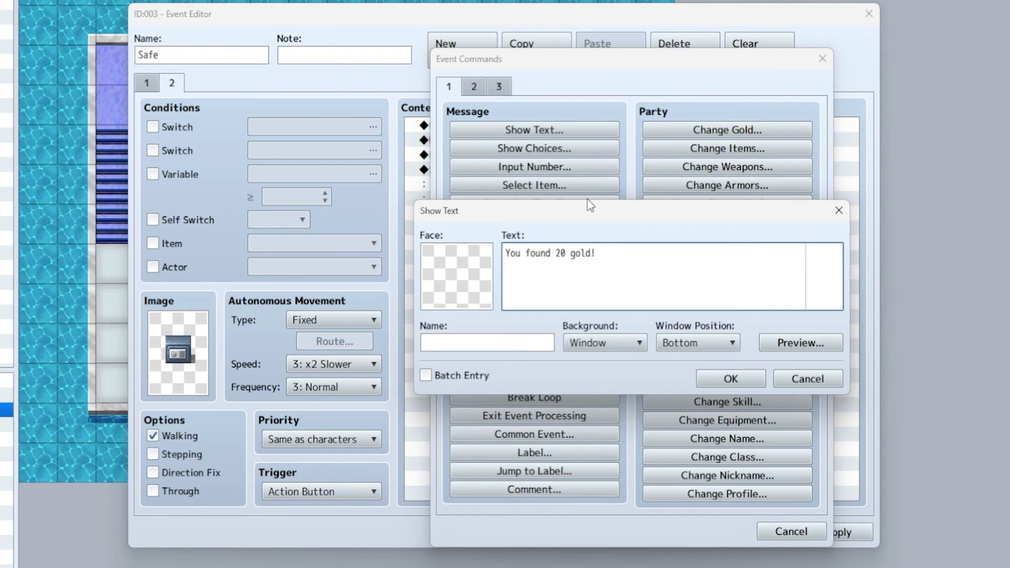
{"action": "left_click", "coordinate": [731, 380]}
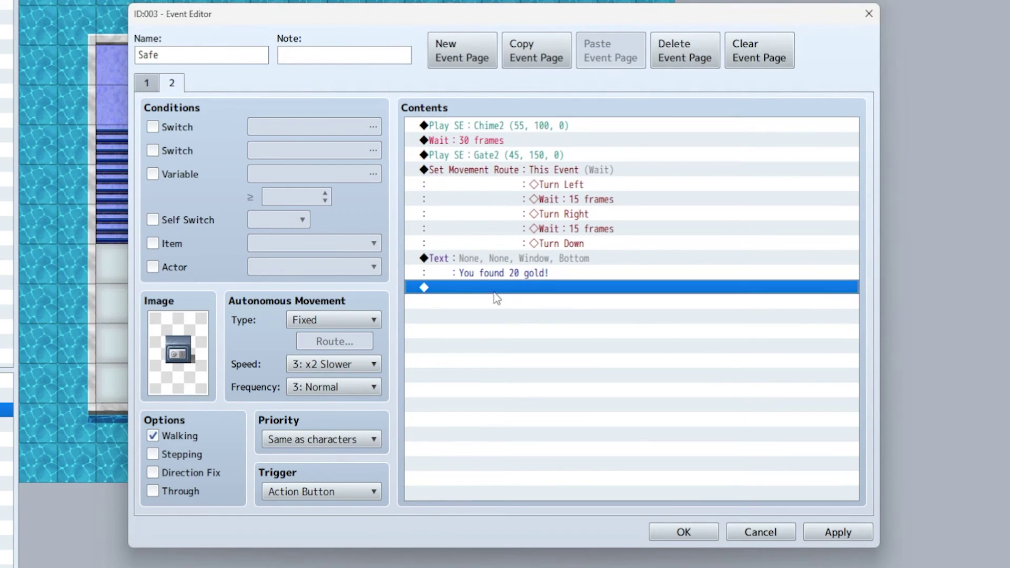
- Add a Change Gold command that increases gold by 20
{"action": "double_click", "coordinate": [533, 288]}
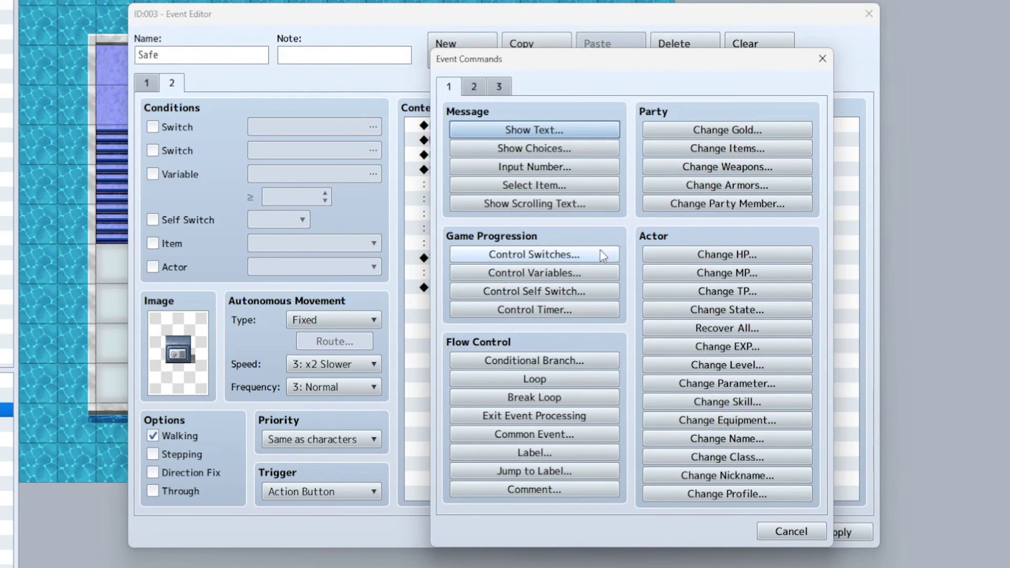
{"action": "left_click", "coordinate": [553, 187]}
{"action": "left_click", "coordinate": [688, 341]}
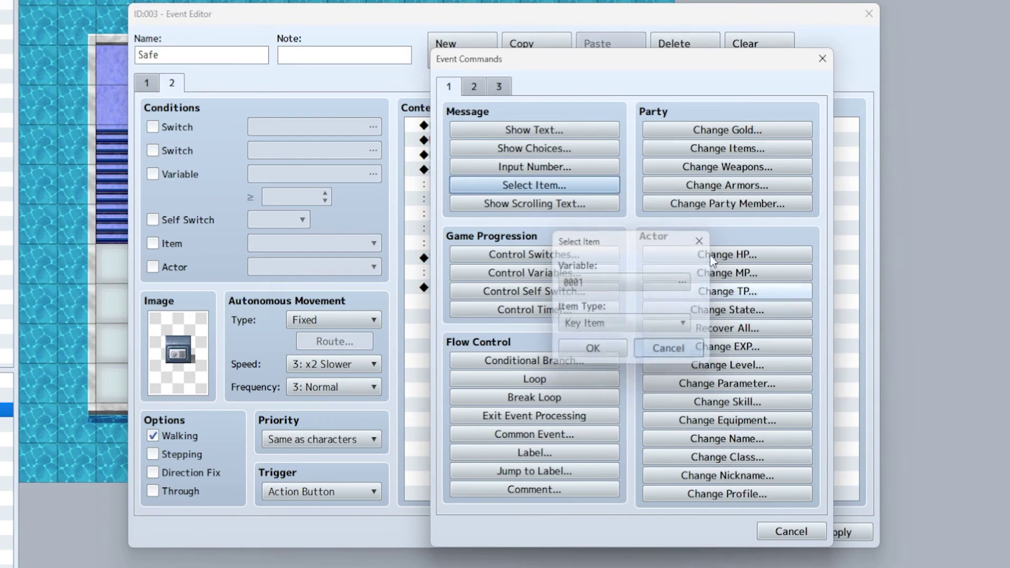
{"action": "left_click", "coordinate": [760, 132]}
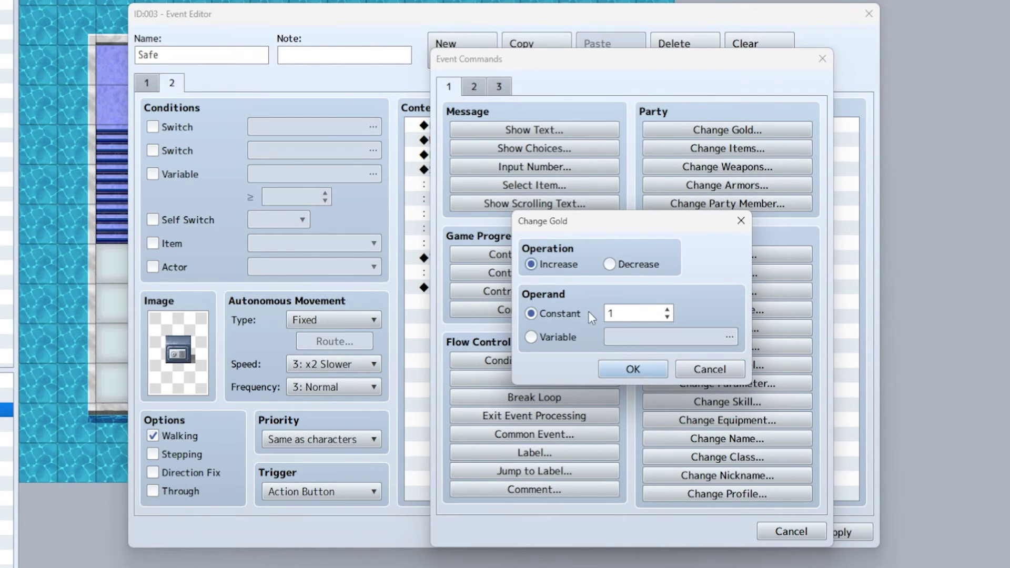
{"action": "double_click", "coordinate": [632, 313]}
{"action": "key", "text": "Return"}
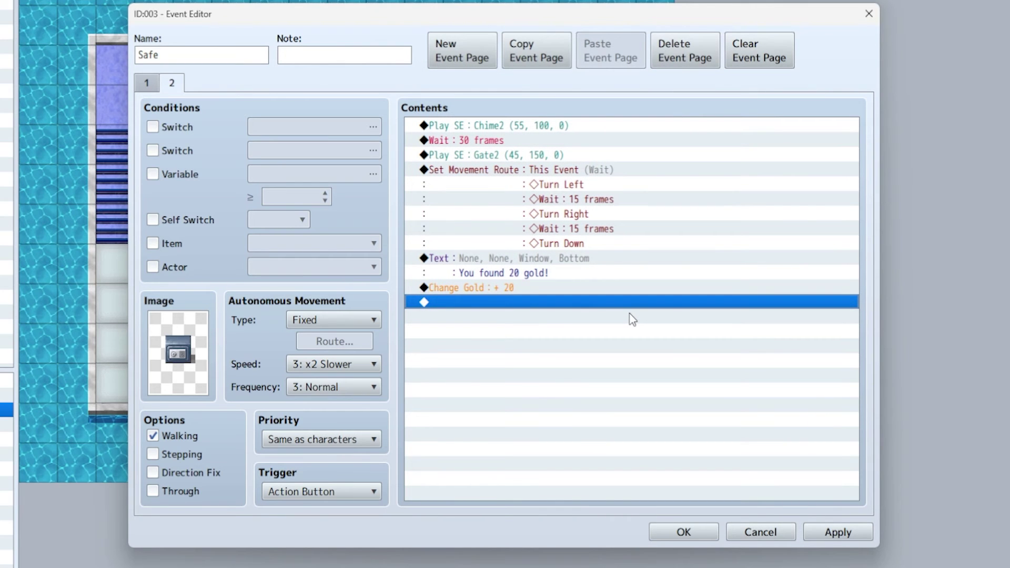
- Add a command turning Self Switch B ON at the end of page 2
{"action": "double_click", "coordinate": [491, 303]}
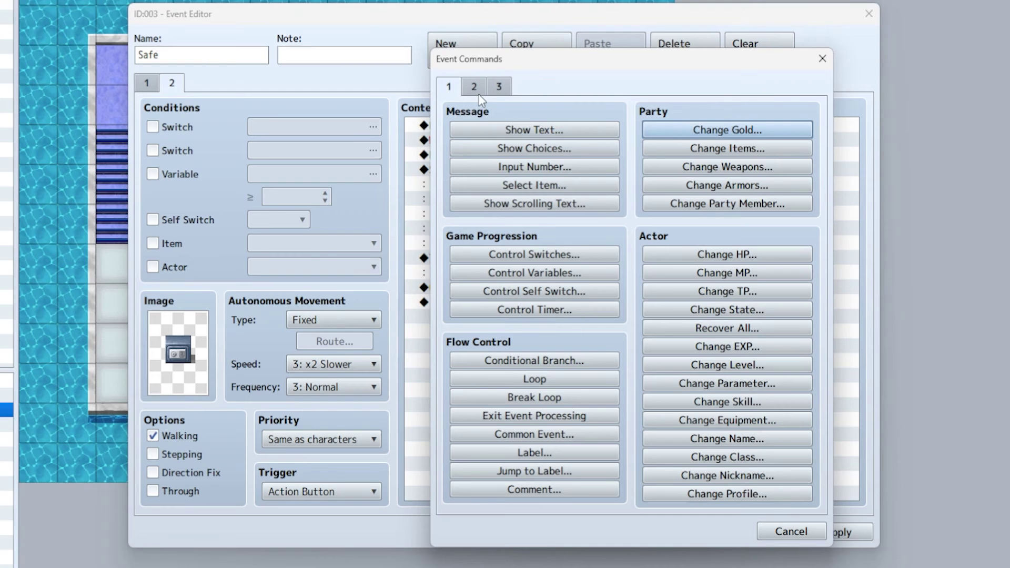
{"action": "left_click", "coordinate": [548, 304]}
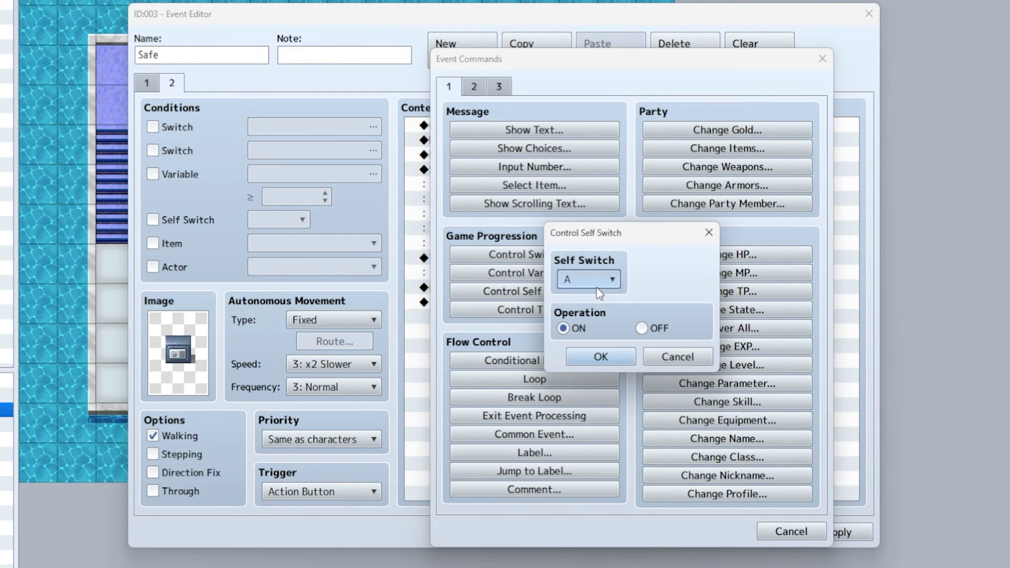
{"action": "left_click", "coordinate": [594, 279]}
{"action": "left_click", "coordinate": [590, 315]}
{"action": "left_click", "coordinate": [601, 357]}
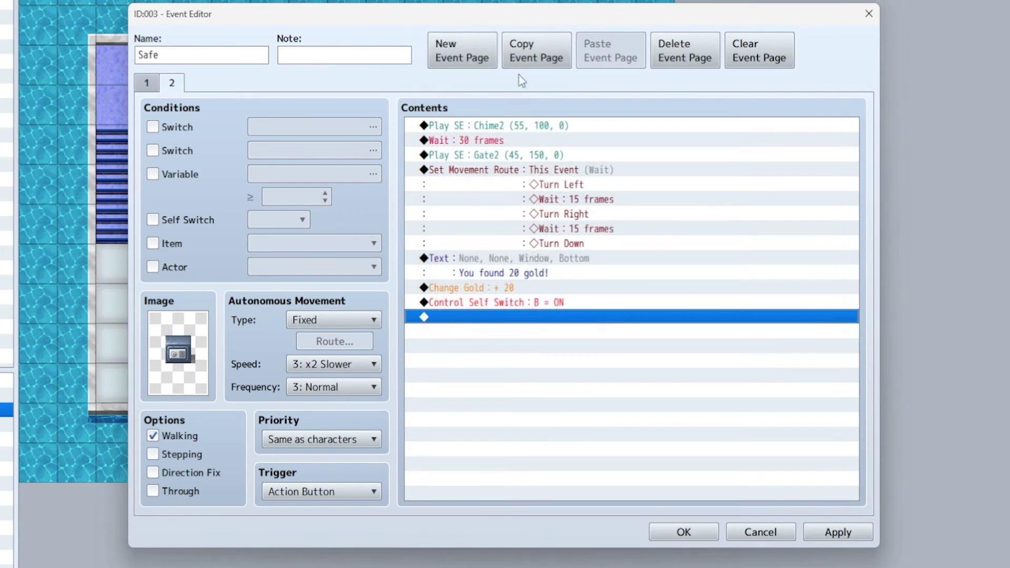
- Add a blank third page, remove the extra page, and make page 2 require Self Switch A
{"action": "left_click", "coordinate": [462, 50]}
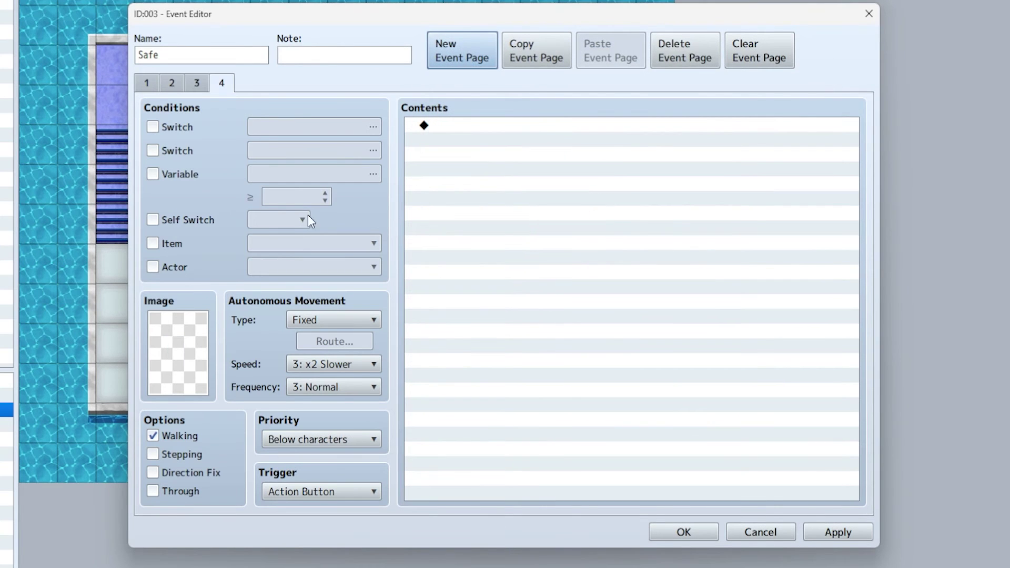
{"action": "left_click", "coordinate": [684, 54]}
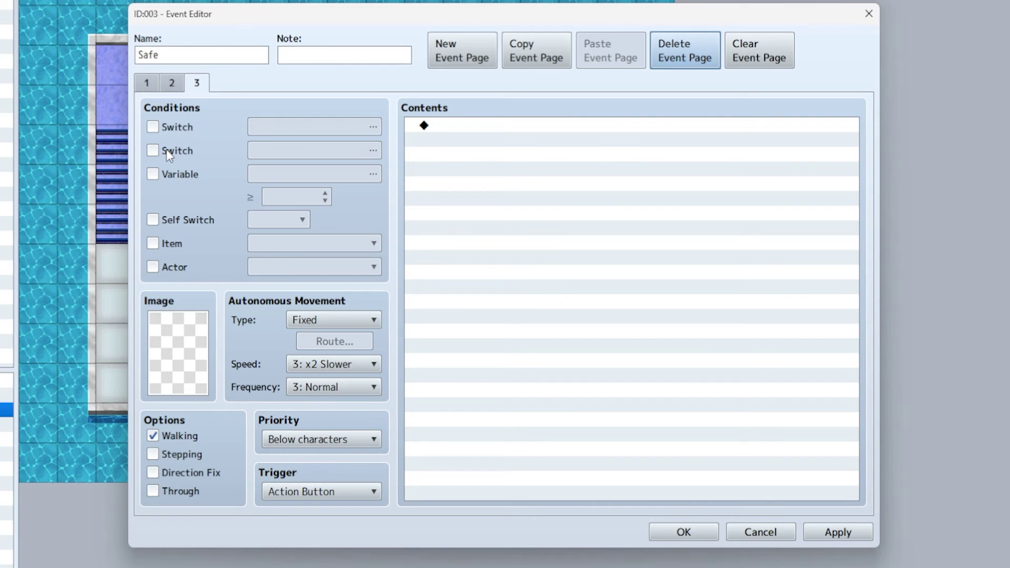
{"action": "left_click", "coordinate": [167, 86]}
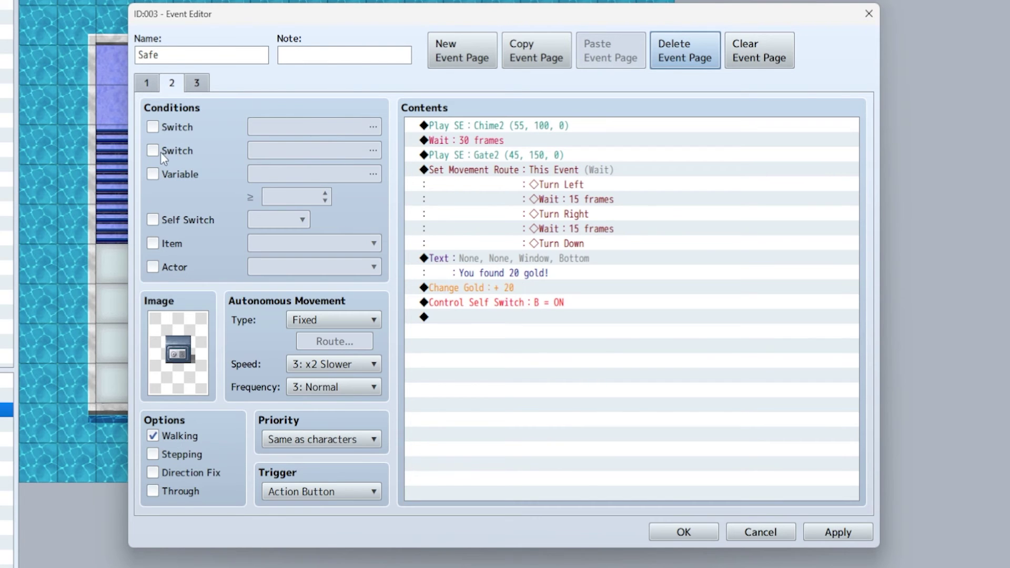
{"action": "left_click", "coordinate": [152, 220]}
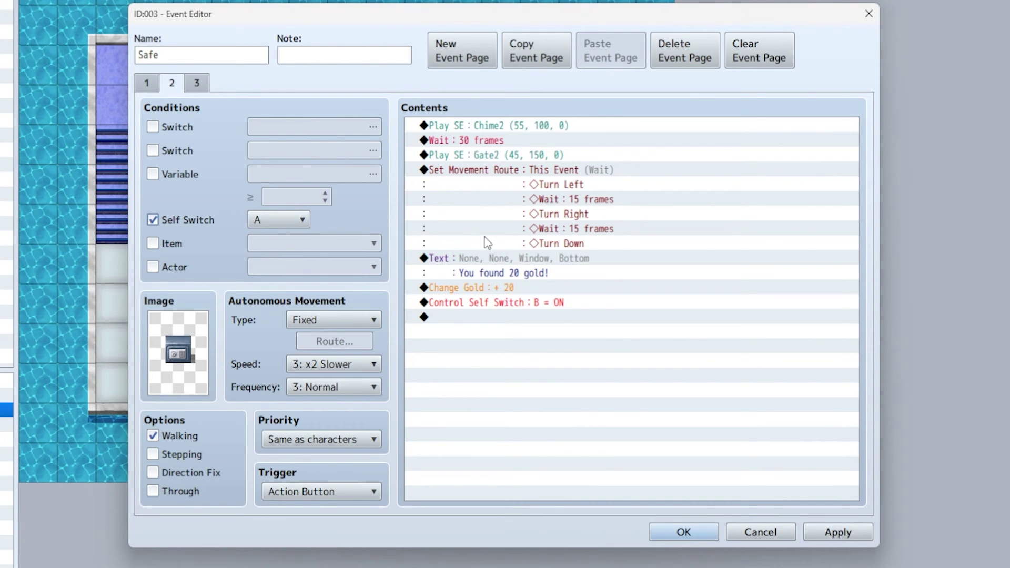
{"action": "left_click", "coordinate": [152, 86]}
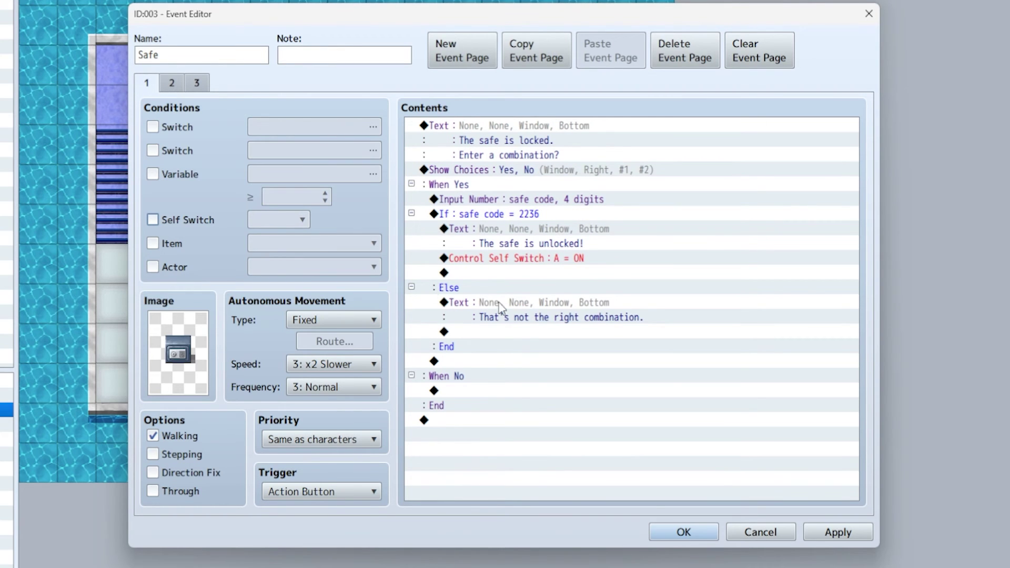
- Make the Safe event's page 3 require Self Switch B
{"action": "left_click", "coordinate": [174, 86]}
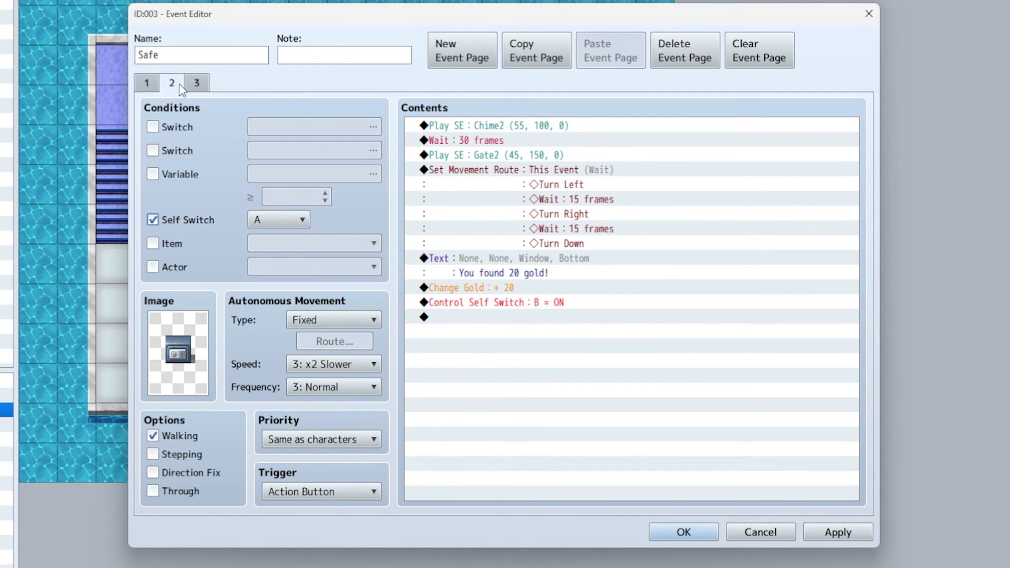
{"action": "left_click", "coordinate": [197, 83]}
{"action": "left_click", "coordinate": [152, 220]}
{"action": "left_click", "coordinate": [279, 220]}
{"action": "left_click", "coordinate": [276, 255]}
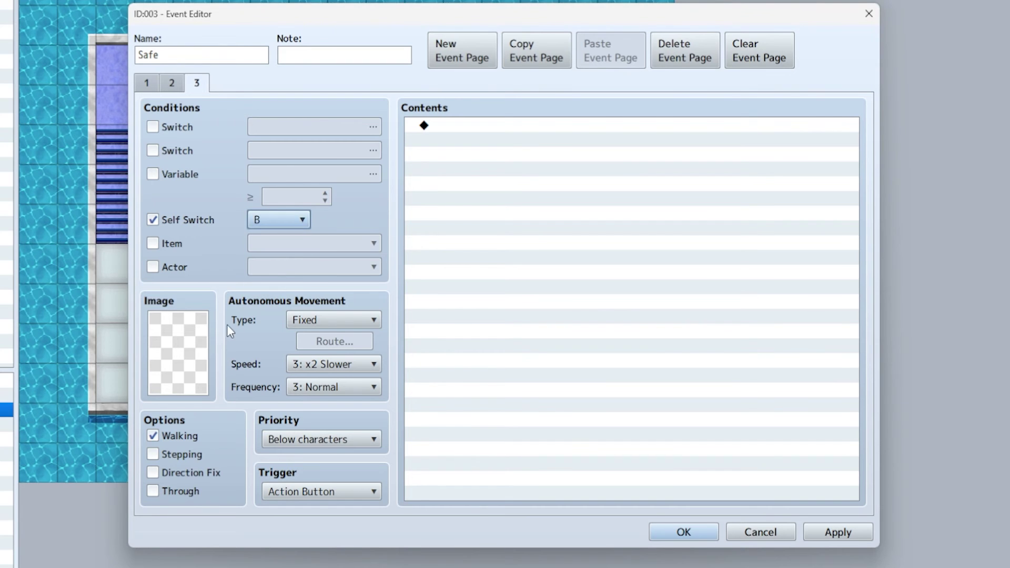
- Give page 3 the safe sprite from the !SF_Chest sheet
{"action": "double_click", "coordinate": [193, 351]}
{"action": "scroll", "coordinate": [324, 331], "scroll_direction": "down", "scroll_amount": 6}
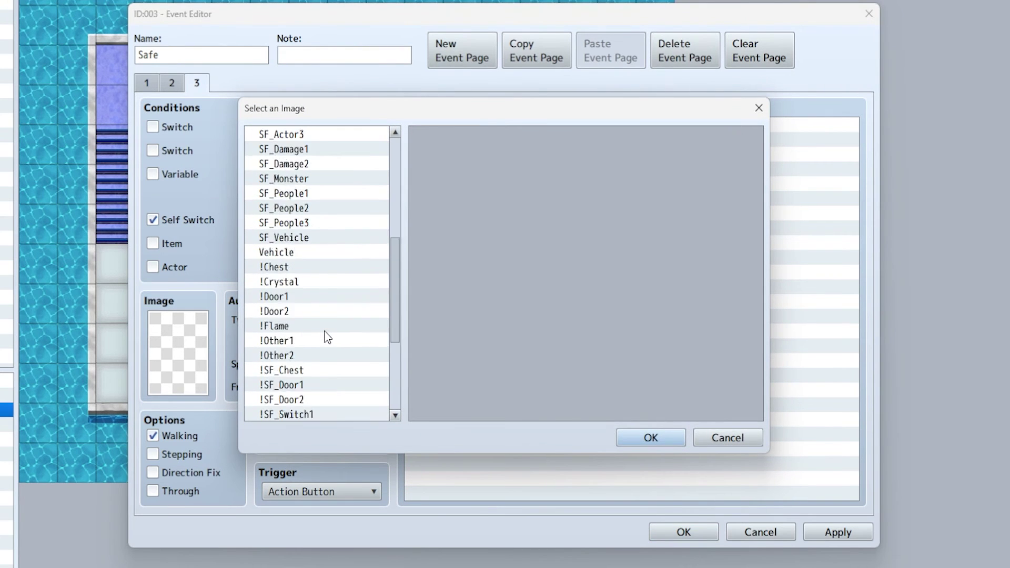
{"action": "scroll", "coordinate": [325, 333], "scroll_direction": "down", "scroll_amount": 4}
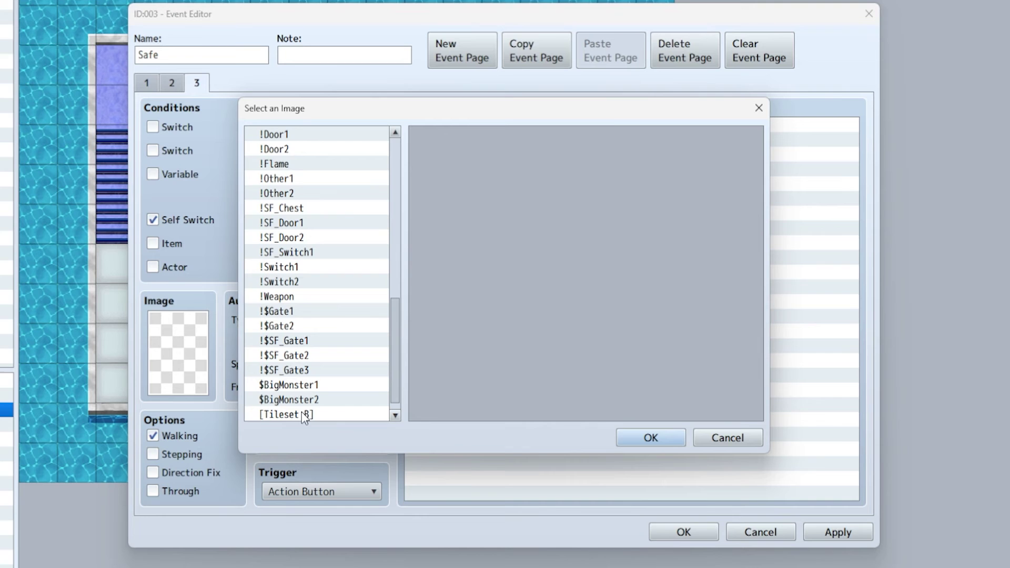
{"action": "left_click", "coordinate": [298, 211]}
{"action": "left_click", "coordinate": [454, 331]}
{"action": "left_click", "coordinate": [651, 439]}
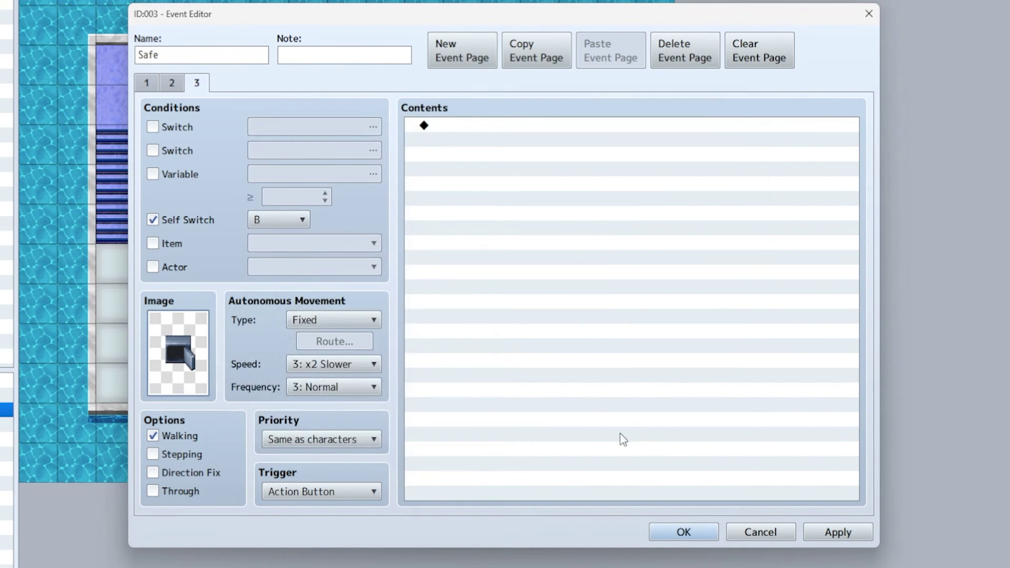
- Add the message 'There's nothing else in the safe.' to page 3
{"action": "double_click", "coordinate": [451, 135]}
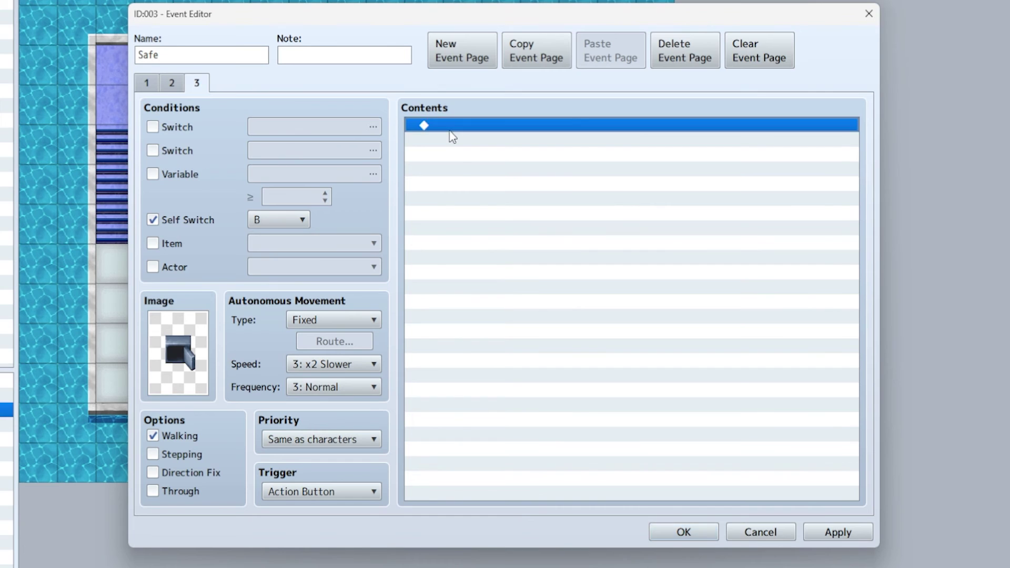
{"action": "left_click", "coordinate": [490, 136]}
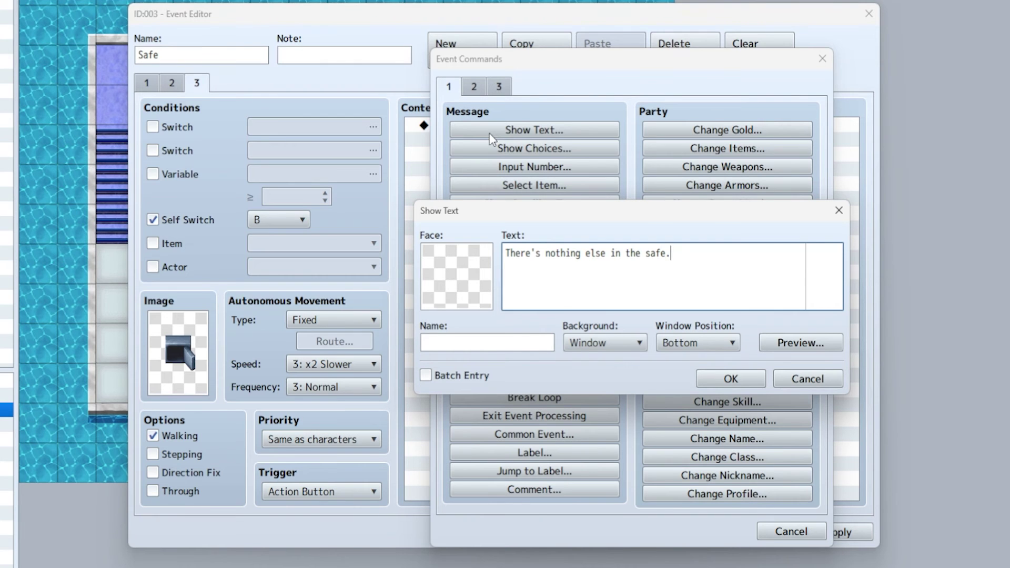
{"action": "left_click", "coordinate": [734, 386]}
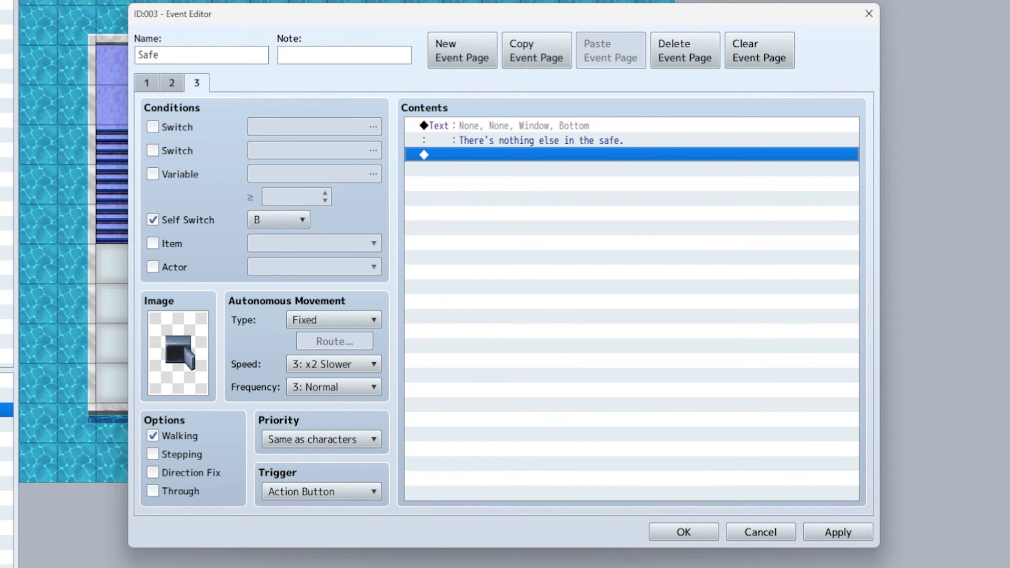
- Save the Safe event and start a playtest
{"action": "left_click", "coordinate": [696, 529]}
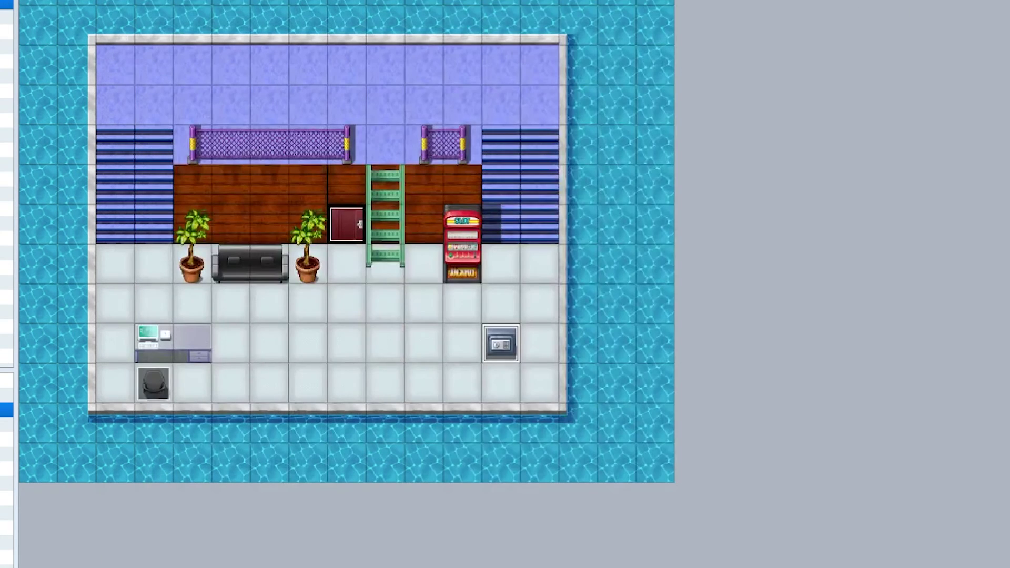
{"action": "key", "text": "ctrl+r"}
{"action": "key", "text": "Return"}
- Walk to the safe, examine it, and decline entering a combination
{"action": "key", "text": "Down"}
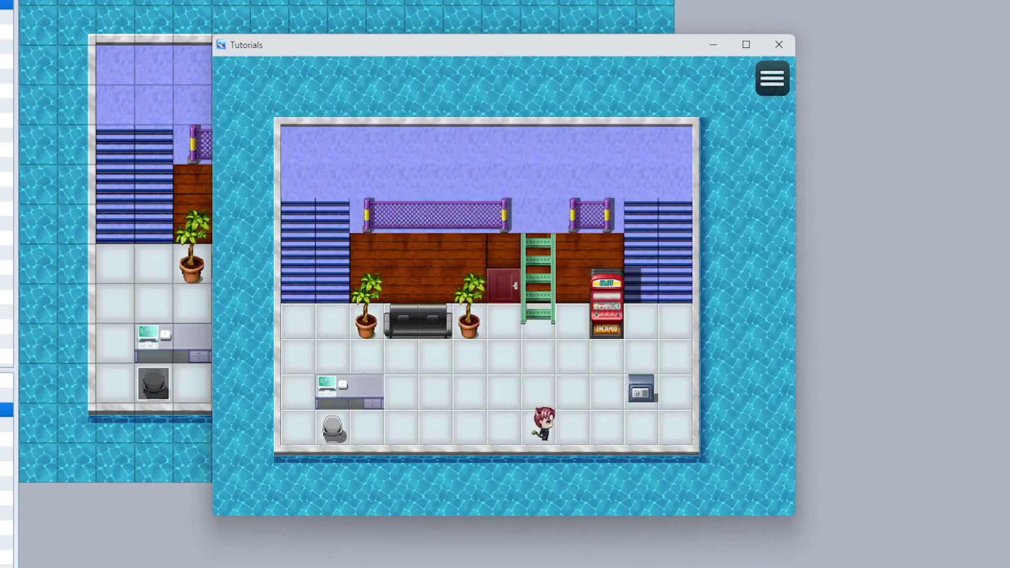
{"action": "key", "text": "Right"}
{"action": "key", "text": "Right"}
{"action": "key", "text": "Right"}
{"action": "key", "text": "Up"}
{"action": "key", "text": "Return"}
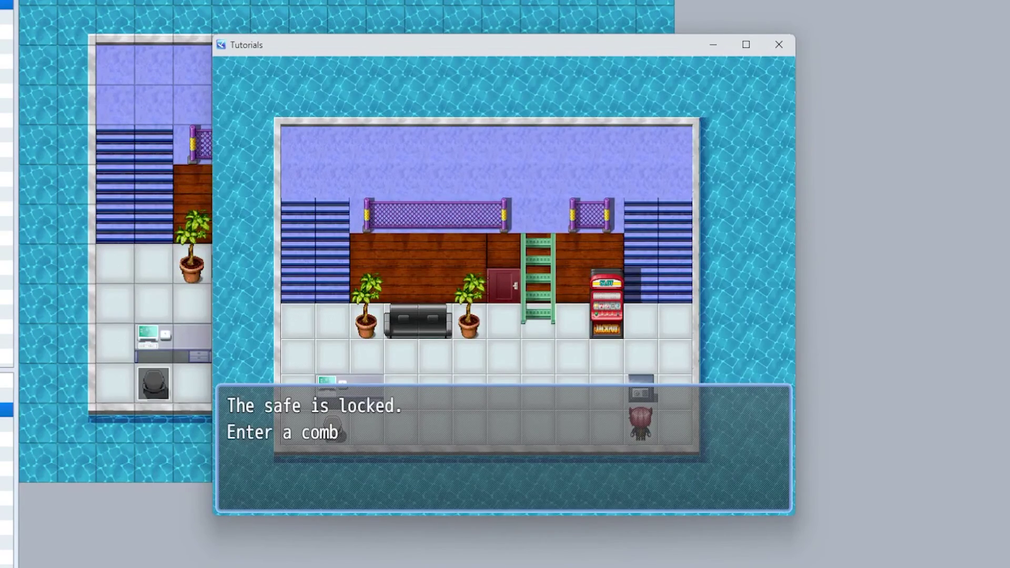
{"action": "key", "text": "Down"}
{"action": "key", "text": "Return"}
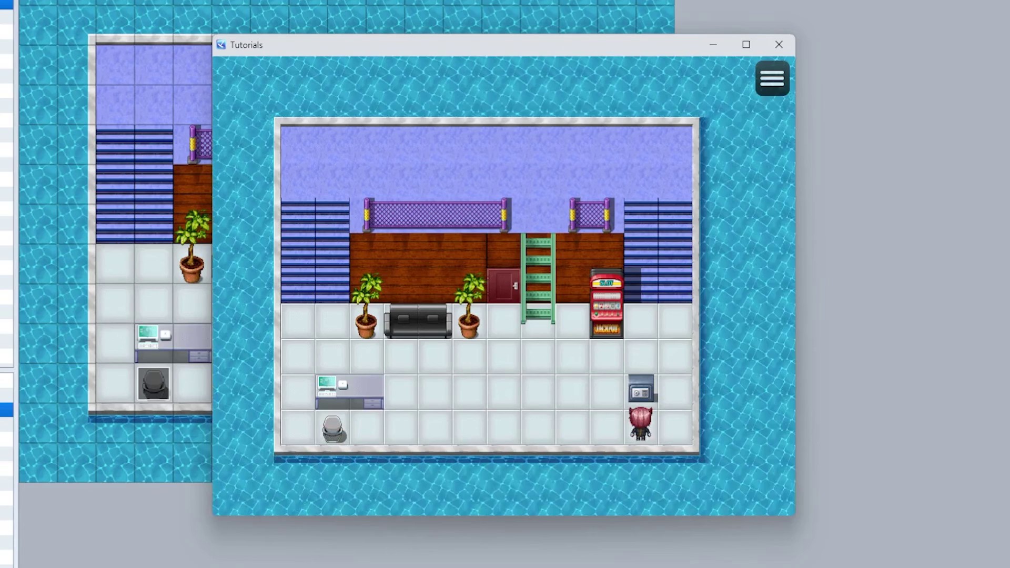
- Examine the safe again and submit the wrong combination 2230
{"action": "key", "text": "Return"}
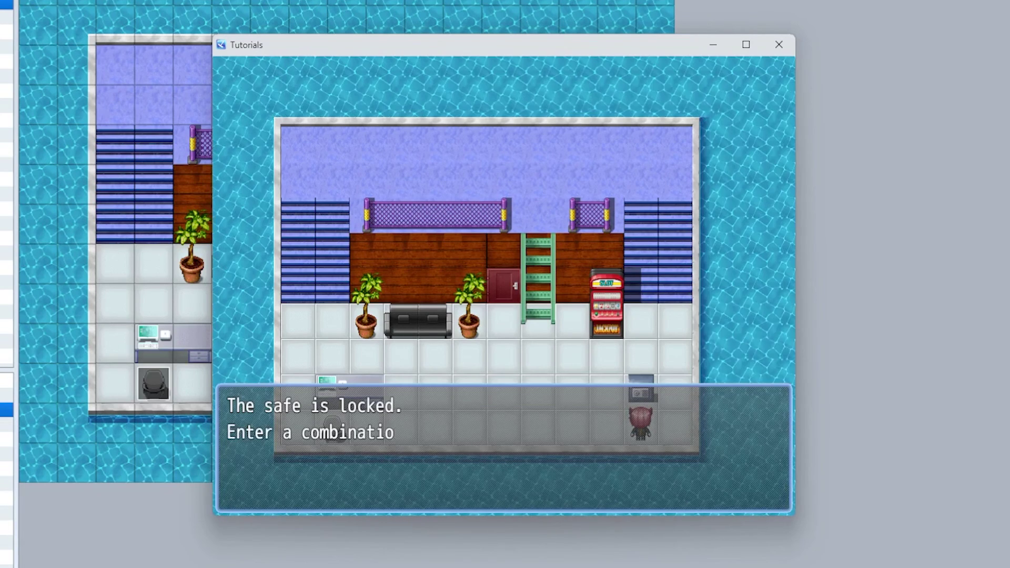
{"action": "key", "text": "Return"}
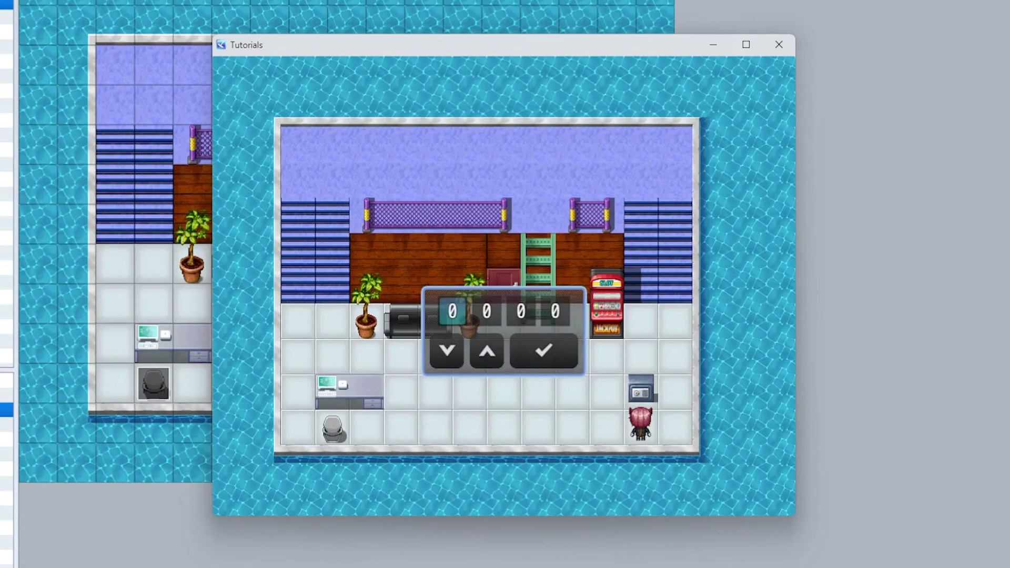
{"action": "key", "text": "Right"}
{"action": "key", "text": "Right"}
{"action": "key", "text": "Right"}
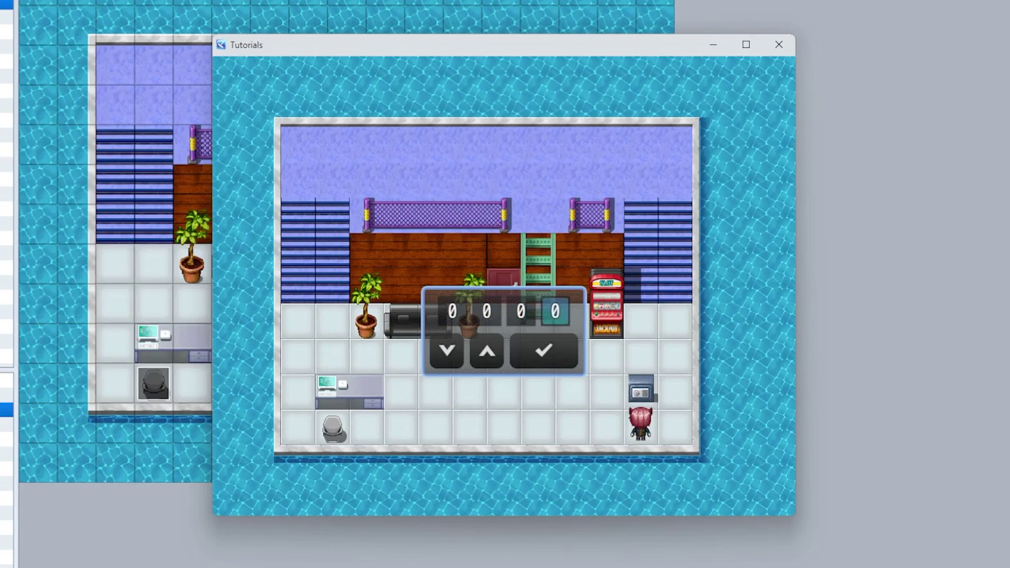
{"action": "key", "text": "Left"}
{"action": "key", "text": "Left"}
{"action": "key", "text": "Left"}
{"action": "key", "text": "Up"}
{"action": "key", "text": "Up"}
{"action": "key", "text": "Right"}
{"action": "key", "text": "Up"}
{"action": "key", "text": "Up"}
{"action": "key", "text": "Right"}
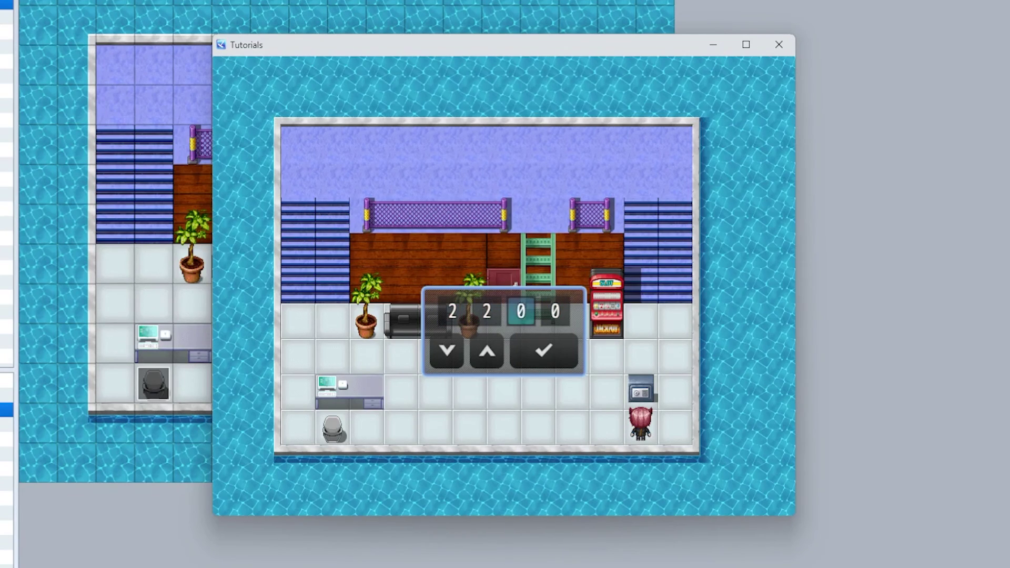
{"action": "key", "text": "Up"}
{"action": "key", "text": "Up"}
{"action": "key", "text": "Up"}
{"action": "key", "text": "Right"}
{"action": "key", "text": "Down"}
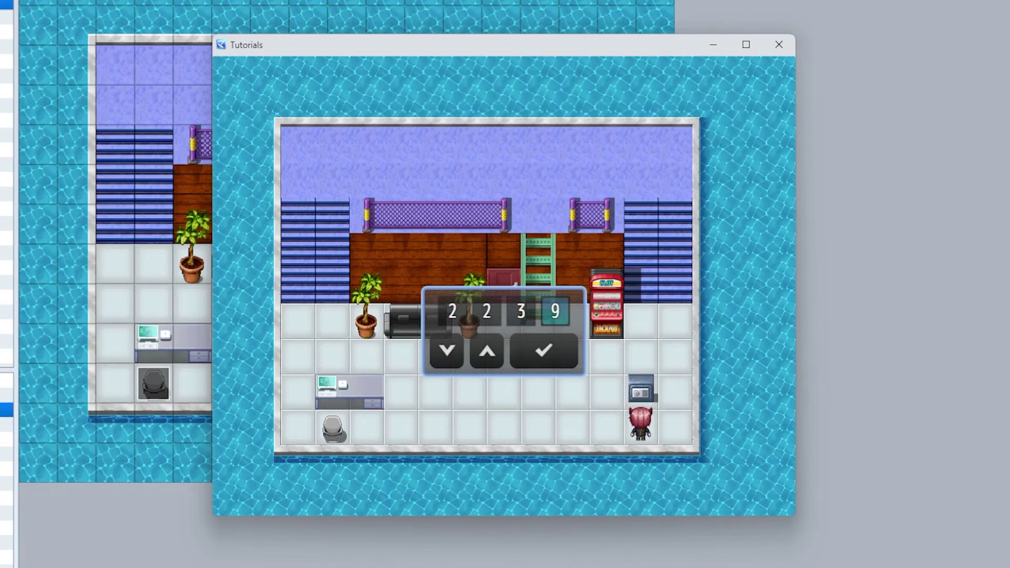
{"action": "key", "text": "Up"}
{"action": "key", "text": "Return"}
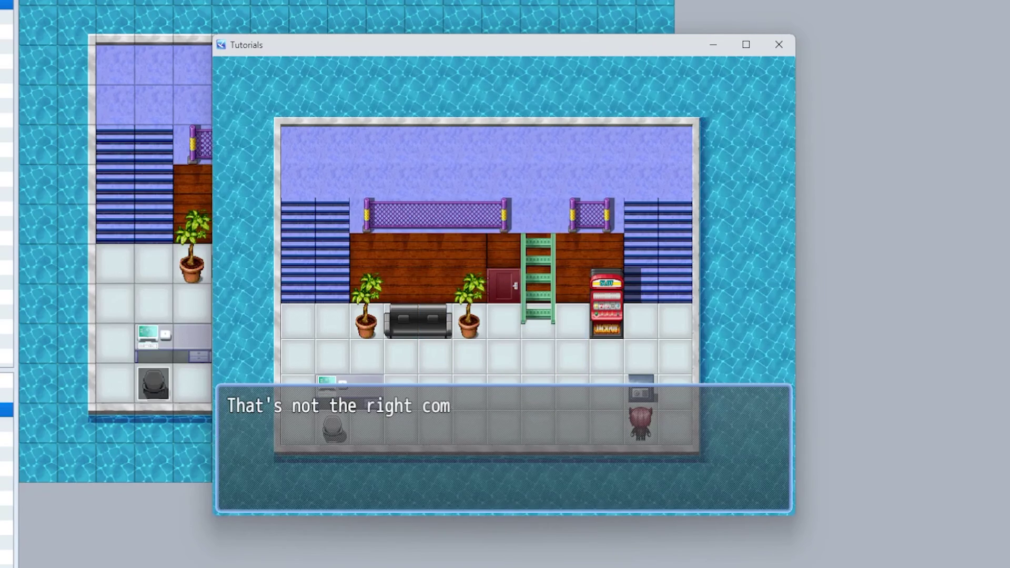
{"action": "key", "text": "Return"}
- Retry the combination to unlock the safe, receive 20 gold, and end the playtest
{"action": "key", "text": "Return"}
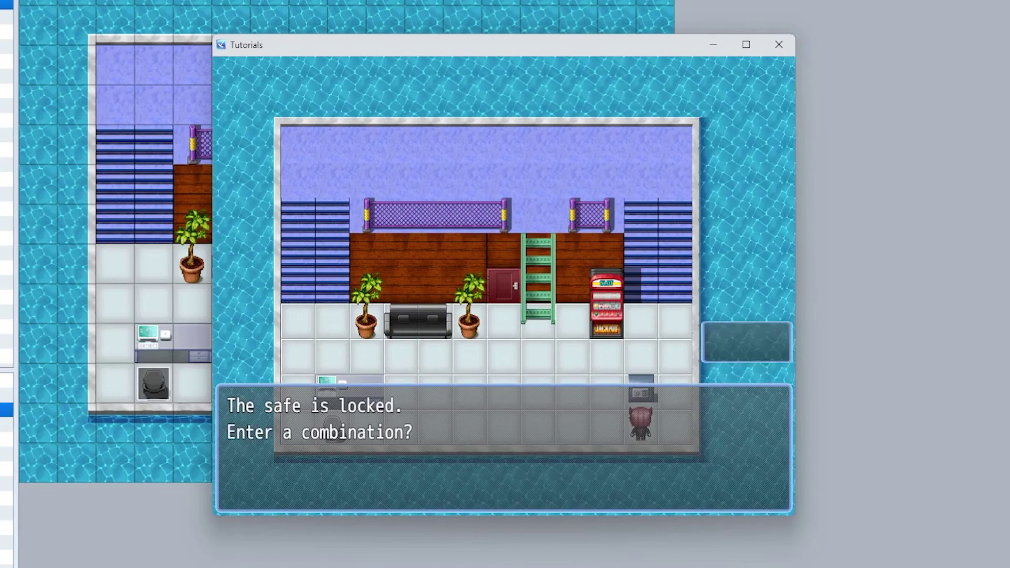
{"action": "key", "text": "Return"}
{"action": "key", "text": "Right"}
{"action": "key", "text": "Right"}
{"action": "key", "text": "Right"}
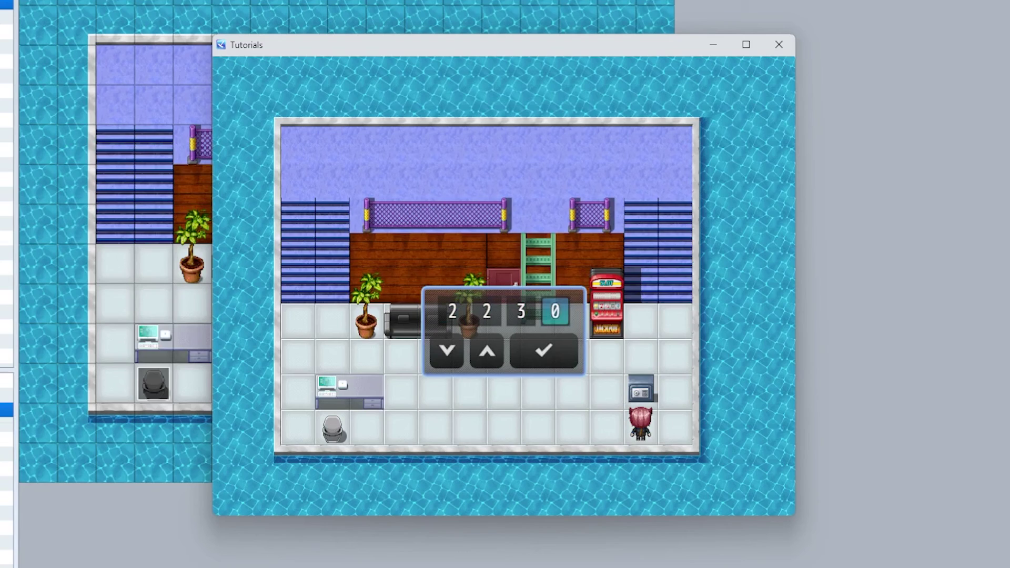
{"action": "key", "text": "Up"}
{"action": "key", "text": "Up"}
{"action": "key", "text": "Up"}
{"action": "key", "text": "Up"}
{"action": "key", "text": "Up"}
{"action": "key", "text": "Up"}
{"action": "key", "text": "Return"}
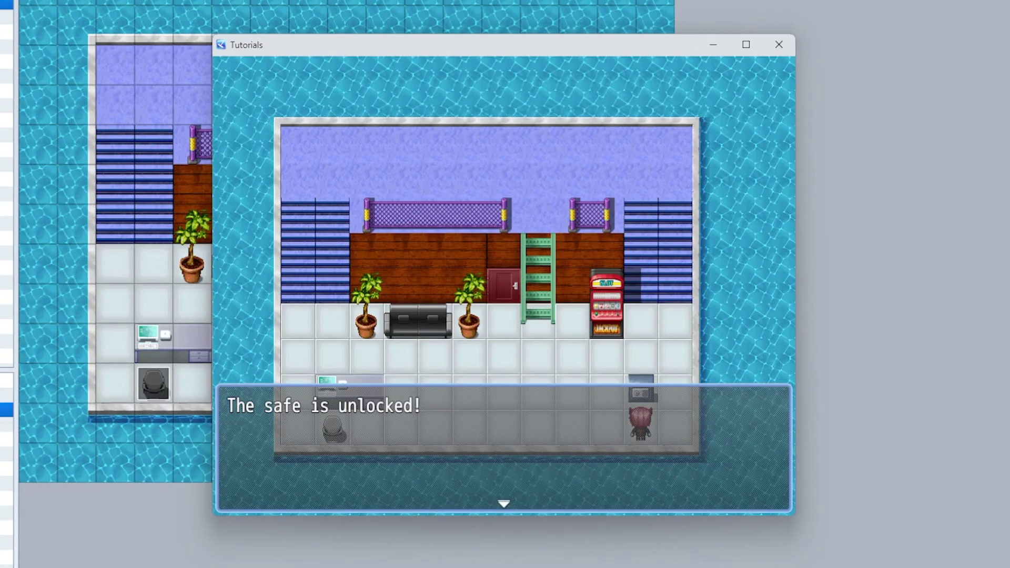
{"action": "key", "text": "Return"}
{"action": "key", "text": "Return"}
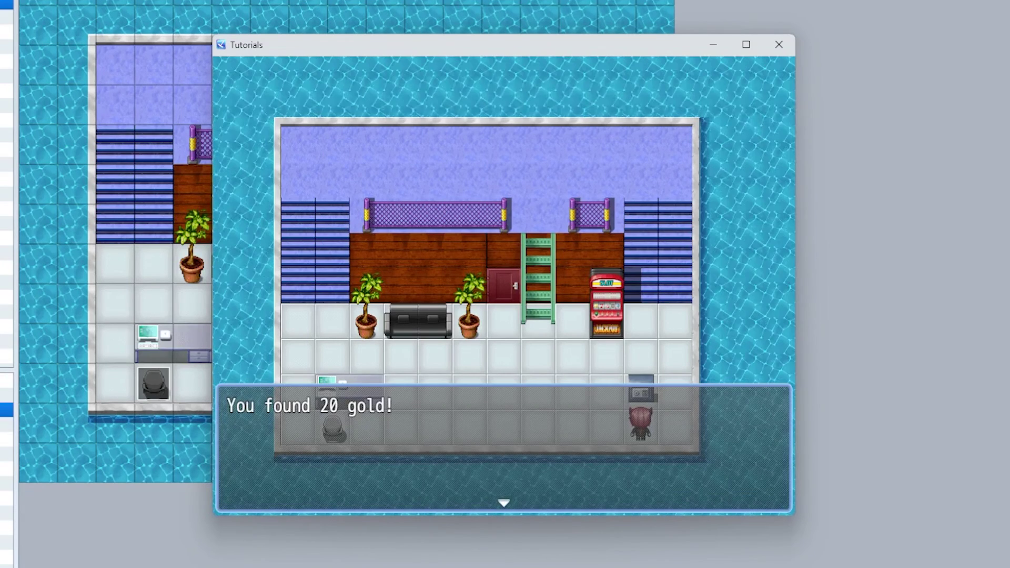
{"action": "key", "text": "Return"}
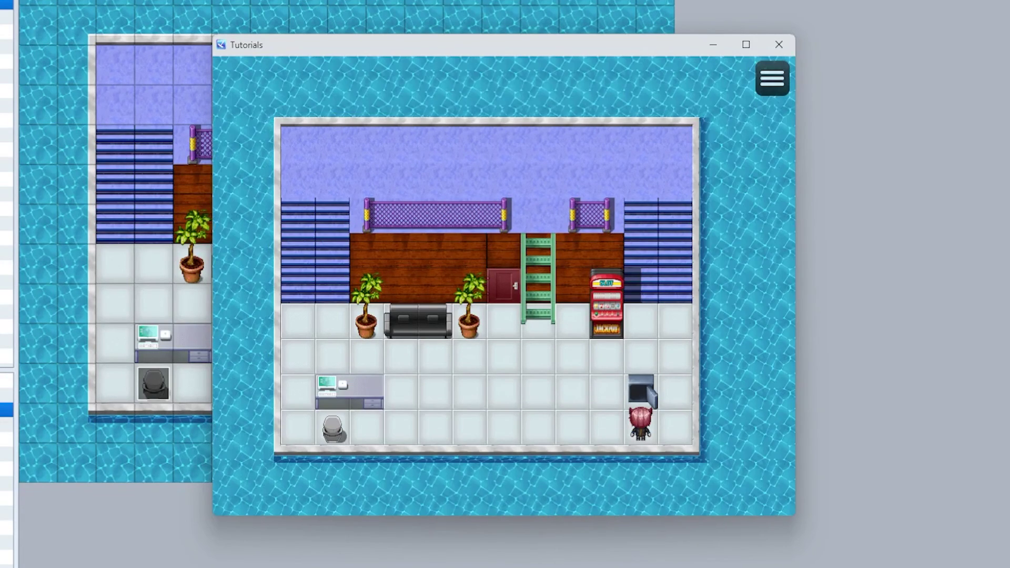
{"action": "left_click", "coordinate": [779, 46]}
- Set the Safe event's page 2 trigger to Autorun
{"action": "double_click", "coordinate": [503, 345]}
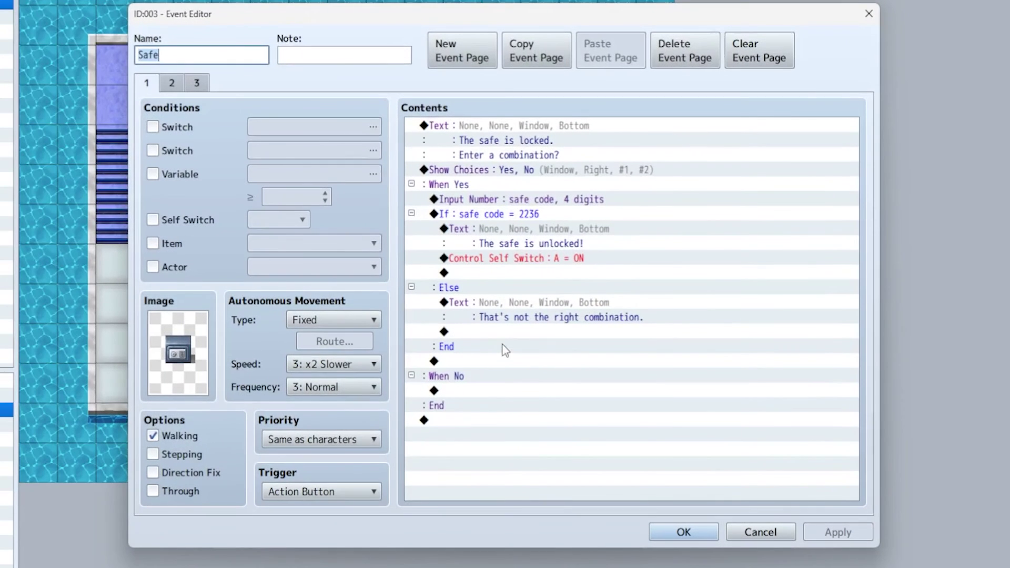
{"action": "left_click", "coordinate": [172, 82]}
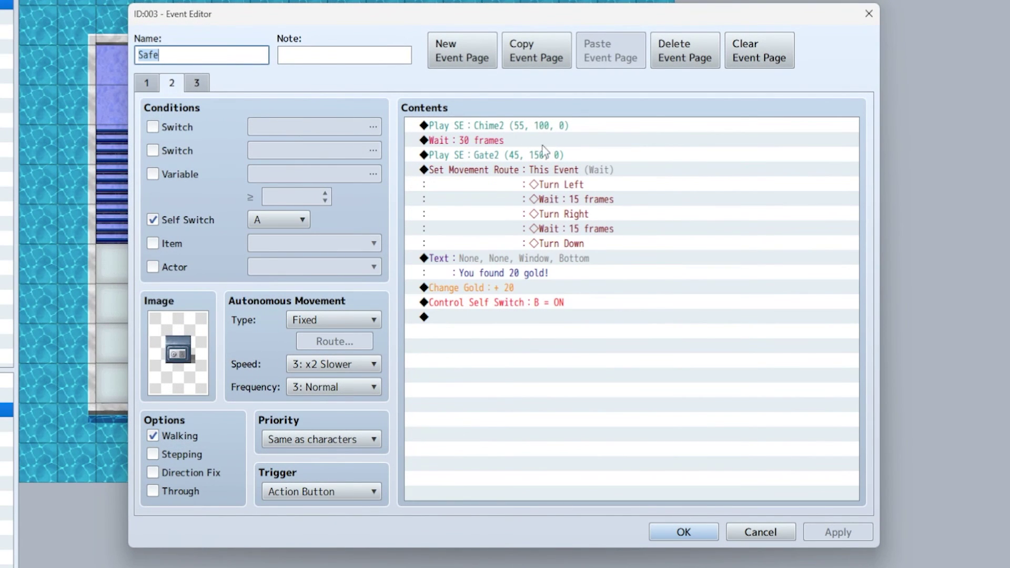
{"action": "left_click", "coordinate": [291, 503]}
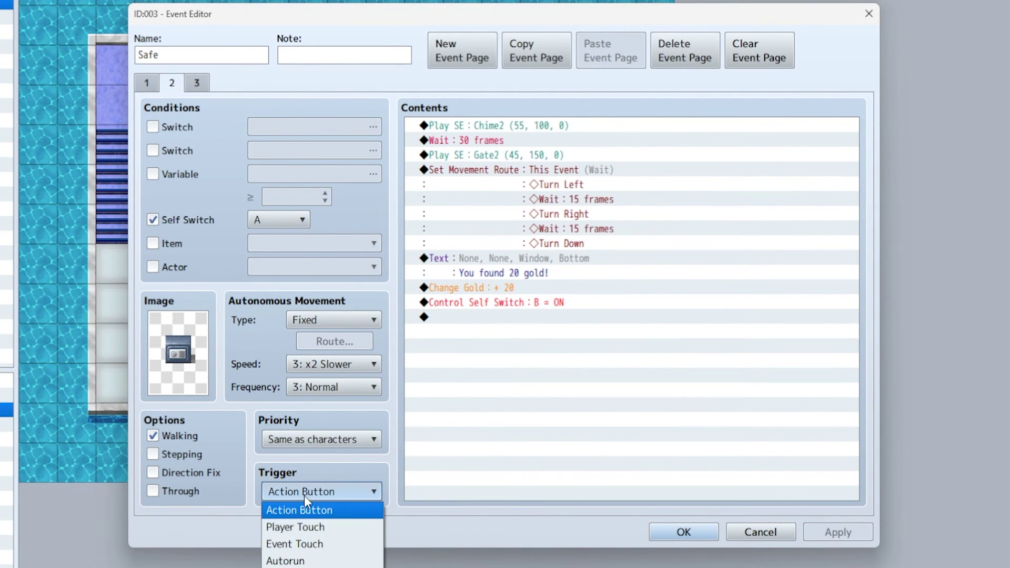
{"action": "left_click", "coordinate": [323, 561]}
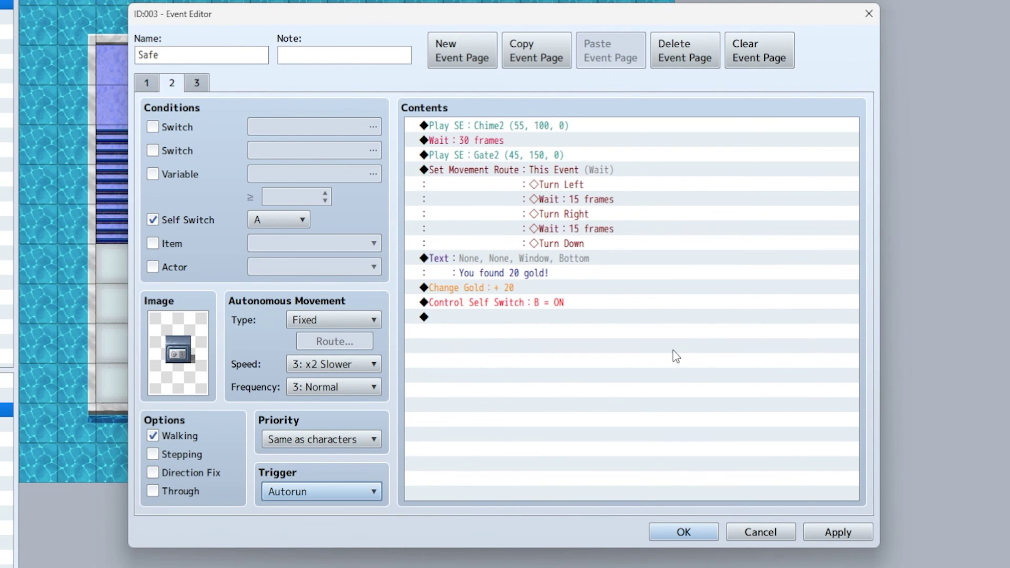
- Replace the movement route's final Turn Down with Turn Up
{"action": "left_click", "coordinate": [566, 246]}
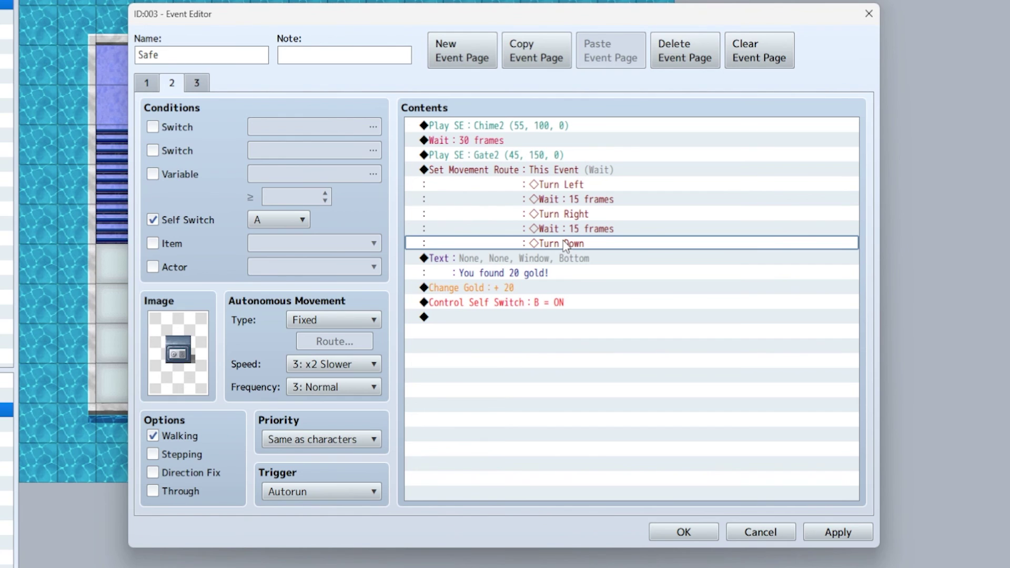
{"action": "right_click", "coordinate": [560, 179]}
{"action": "left_click", "coordinate": [600, 199]}
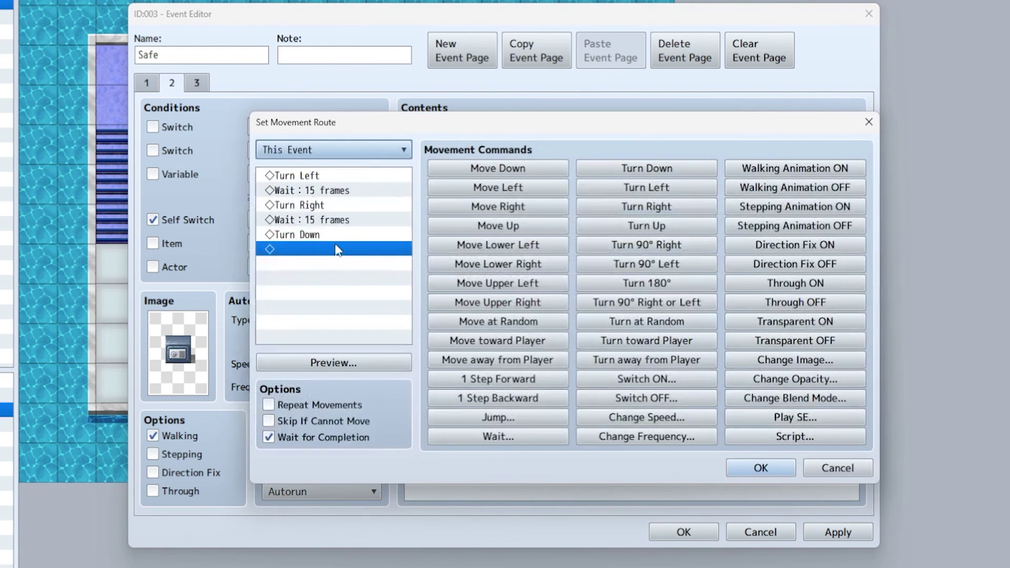
{"action": "left_click", "coordinate": [302, 235]}
{"action": "left_click", "coordinate": [653, 225]}
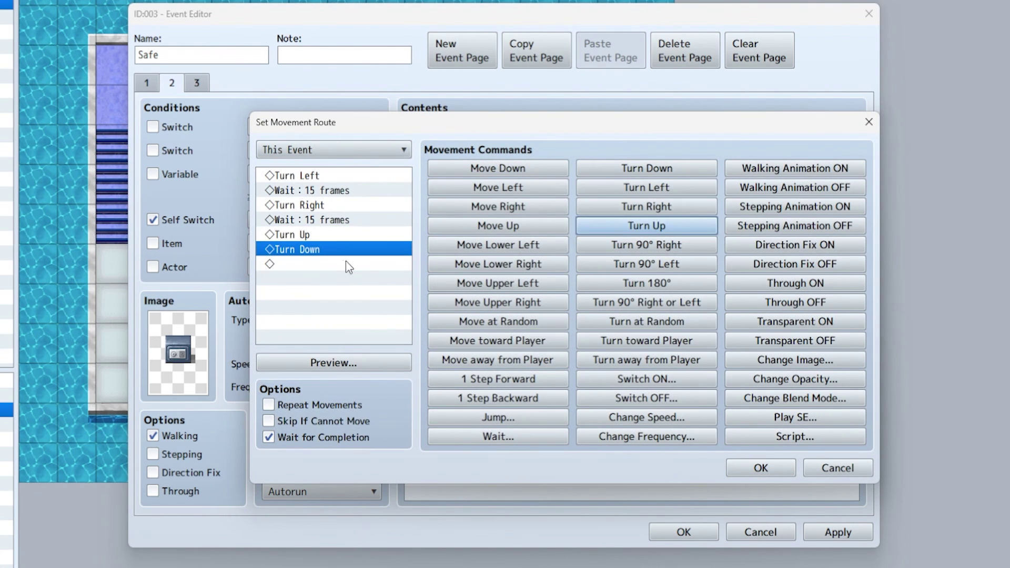
{"action": "left_click", "coordinate": [309, 252]}
{"action": "key", "text": "Delete"}
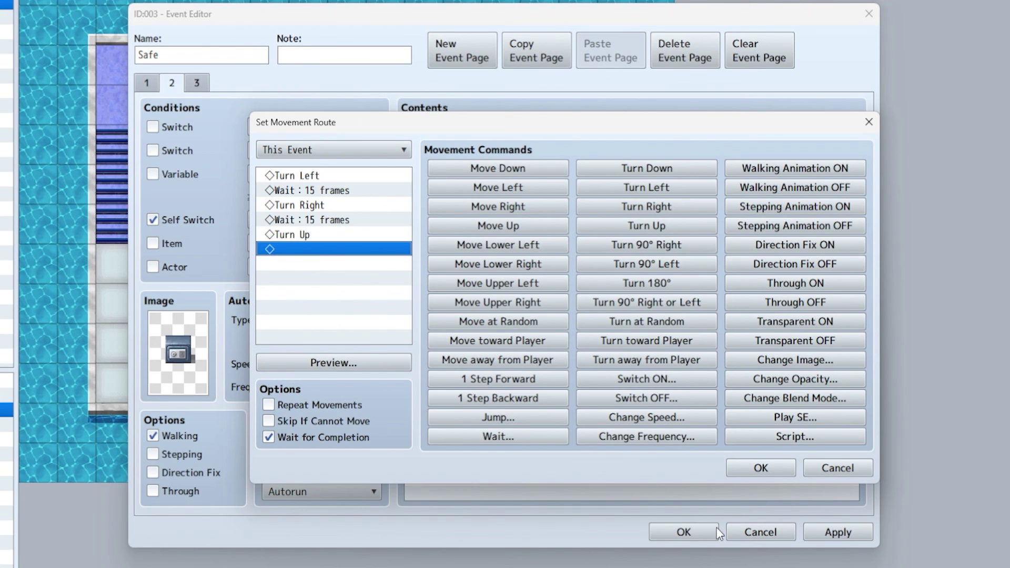
{"action": "left_click", "coordinate": [761, 468]}
- Save, playtest, and unlock the safe with code 2236, receiving 20 gold
{"action": "left_click", "coordinate": [686, 534]}
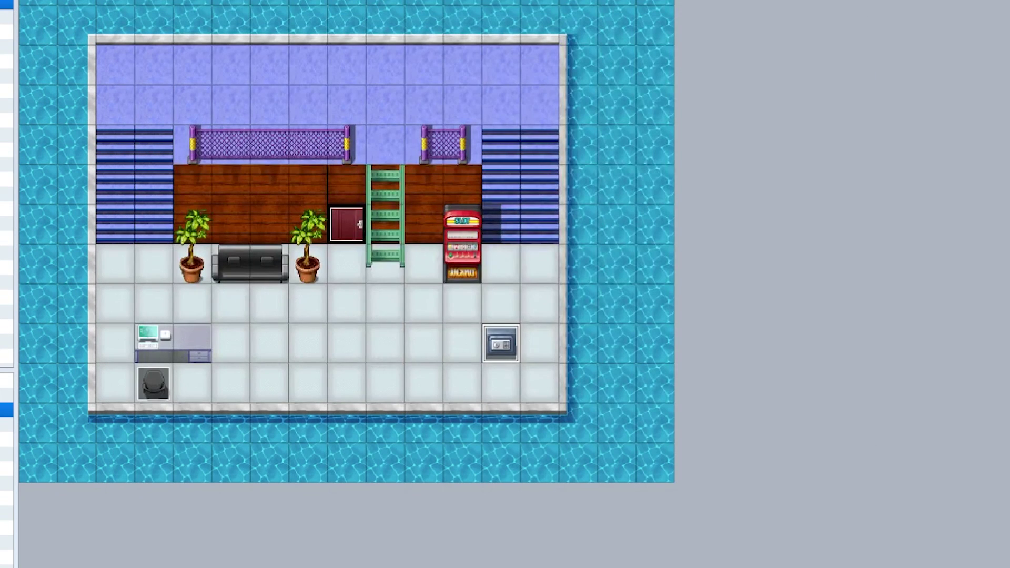
{"action": "key", "text": "ctrl+r"}
{"action": "key", "text": "Return"}
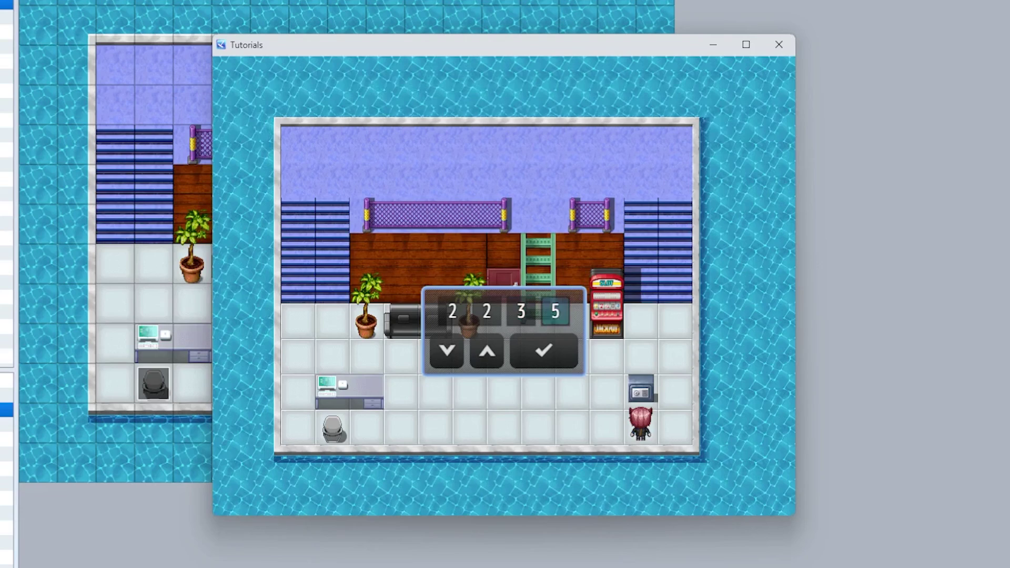
{"action": "key", "text": "Up"}
{"action": "key", "text": "Return"}
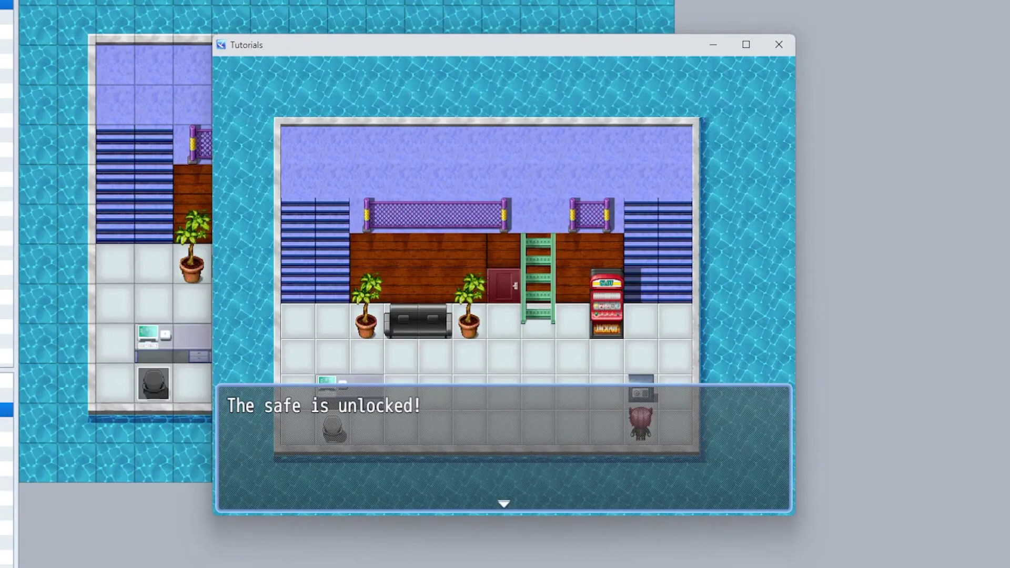
{"action": "key", "text": "Return"}
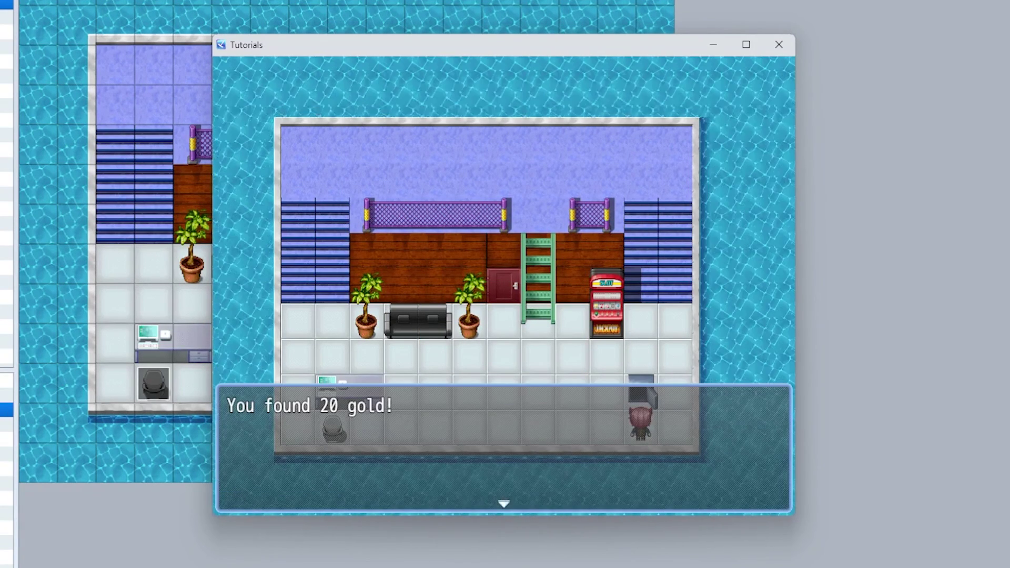
{"action": "key", "text": "Return"}
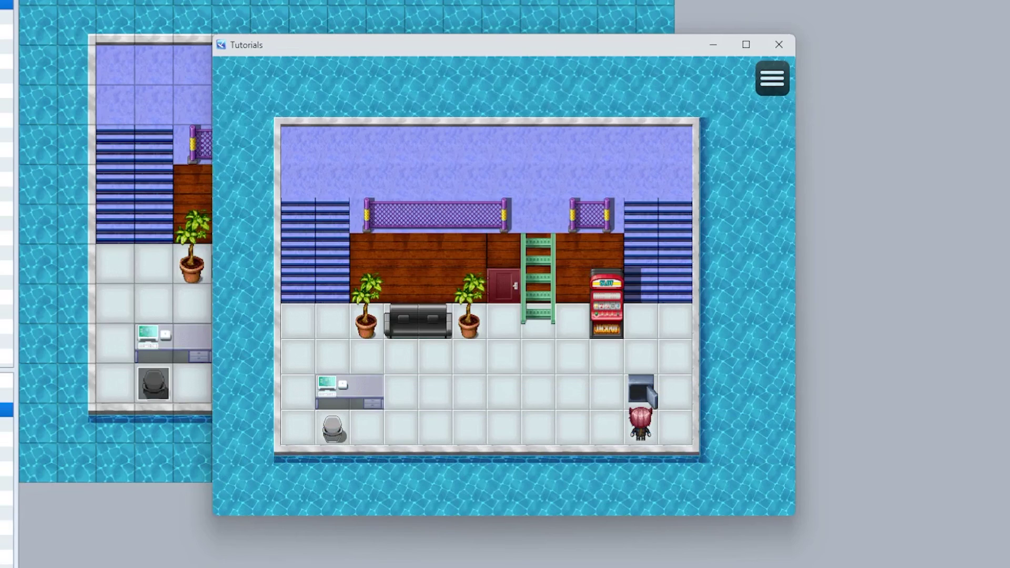
- Open the game menu to confirm the party holds 20 G
{"action": "key", "text": "Escape"}
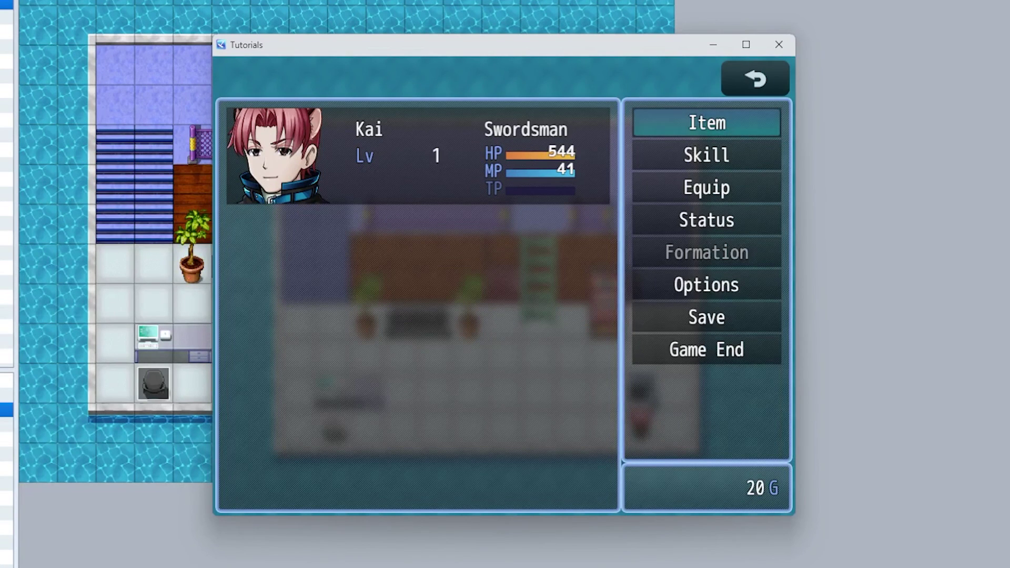
{"action": "key", "text": "Up"}
{"action": "key", "text": "Up"}
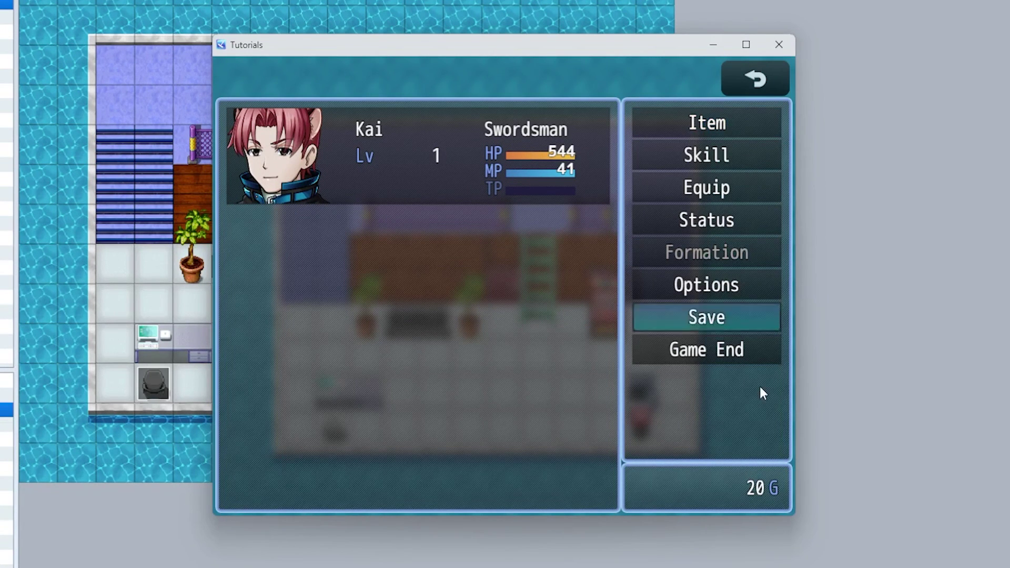
{"action": "key", "text": "Down"}
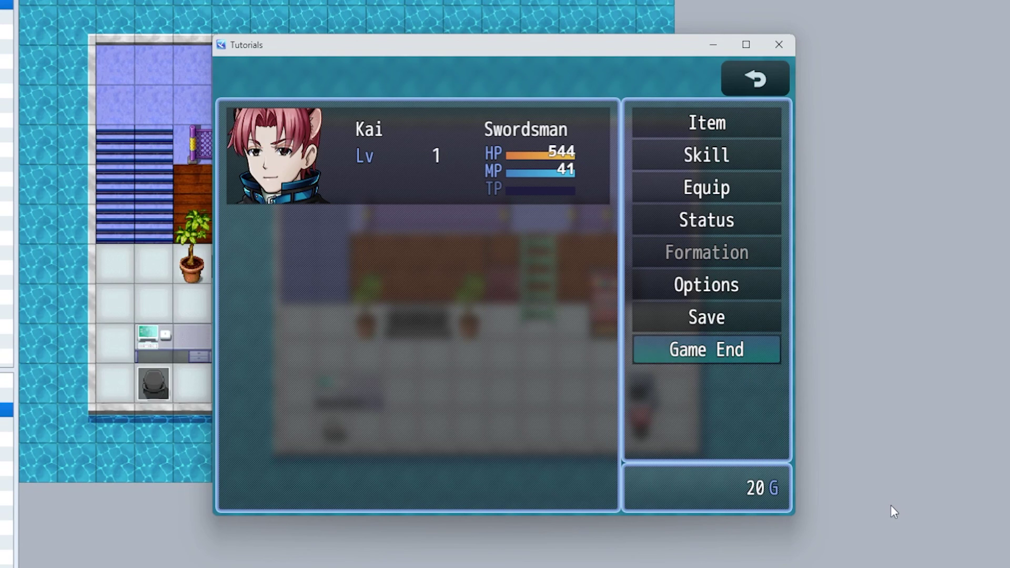
- Leave the menu and walk the hero from the open safe to below the sofa
{"action": "key", "text": "Escape"}
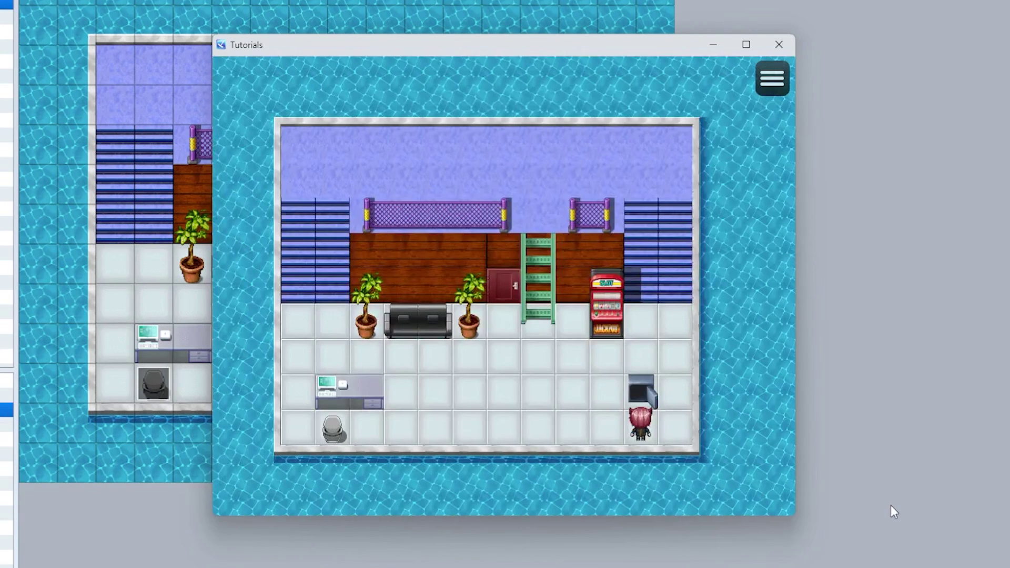
{"action": "key", "text": "Left"}
{"action": "key", "text": "Left"}
{"action": "key", "text": "Left"}
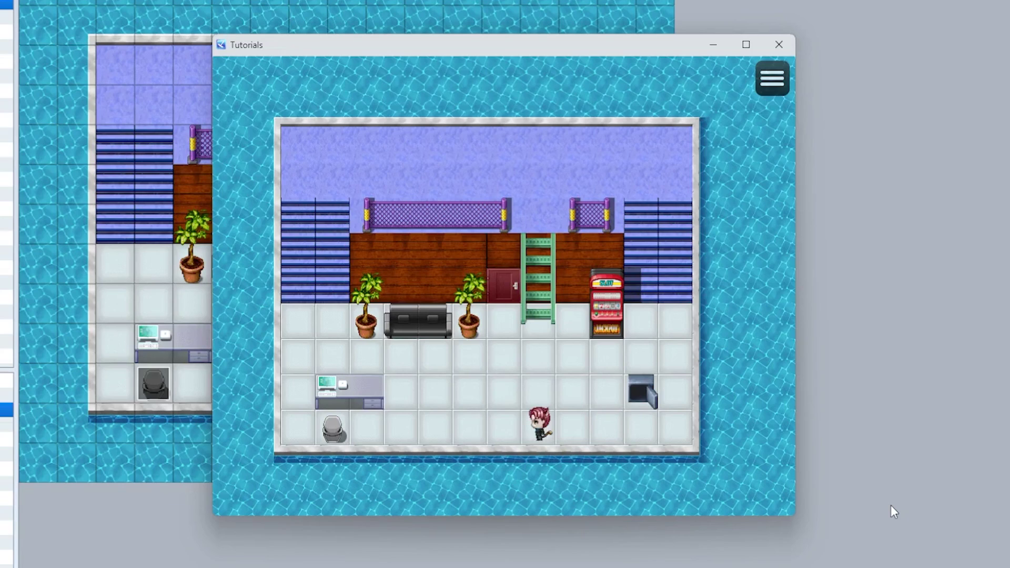
{"action": "key", "text": "Left"}
{"action": "key", "text": "Up"}
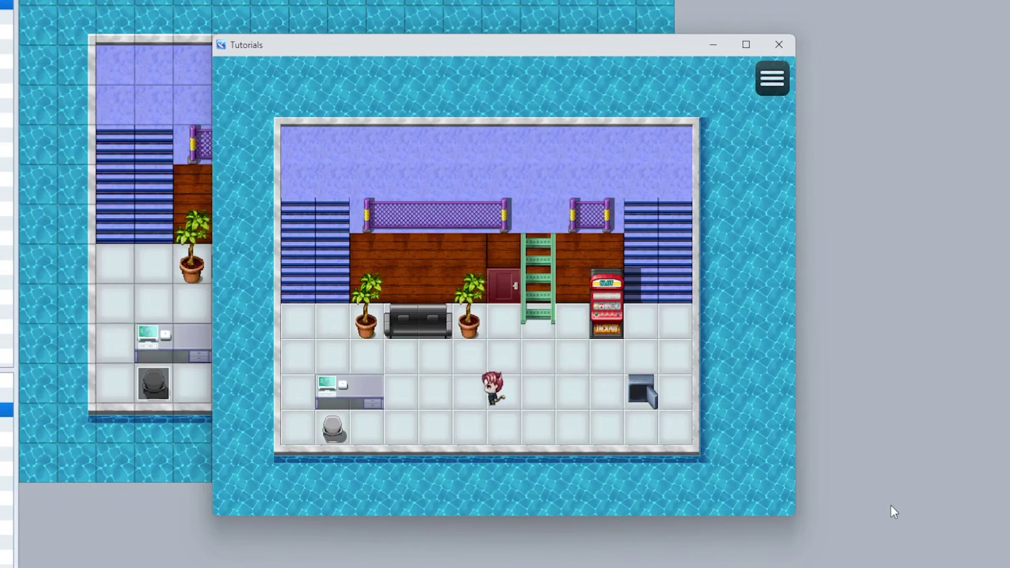
{"action": "key", "text": "Left"}
{"action": "key", "text": "Down"}
{"action": "key", "text": "Right"}
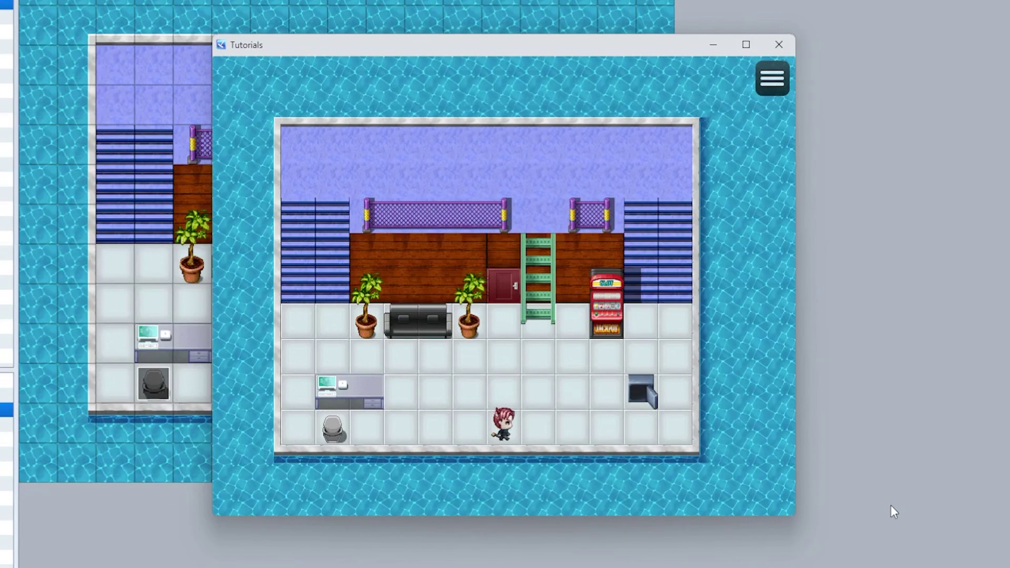
{"action": "key", "text": "Up"}
{"action": "key", "text": "Left"}
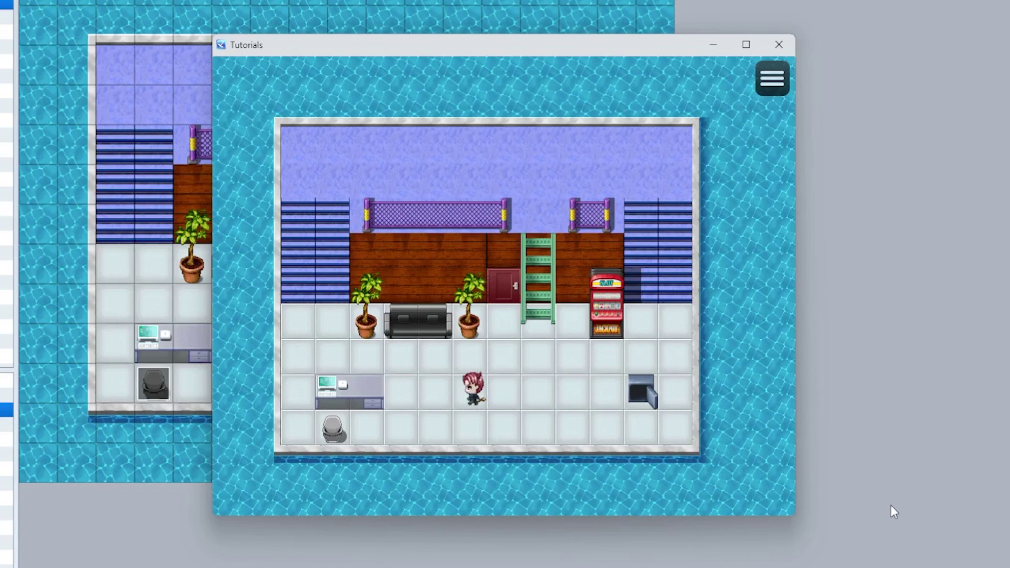
{"action": "key", "text": "Up"}
{"action": "key", "text": "Left"}
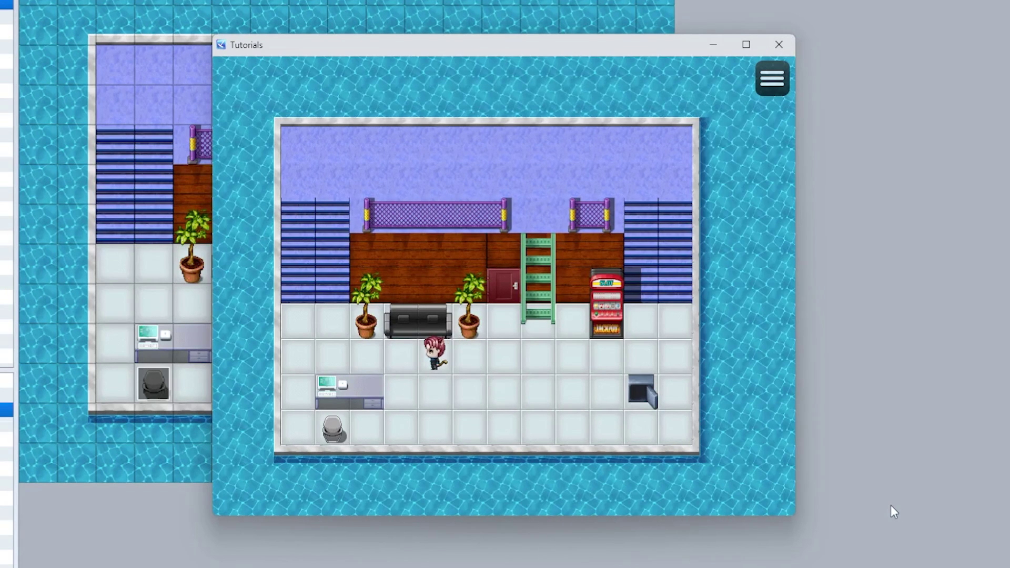